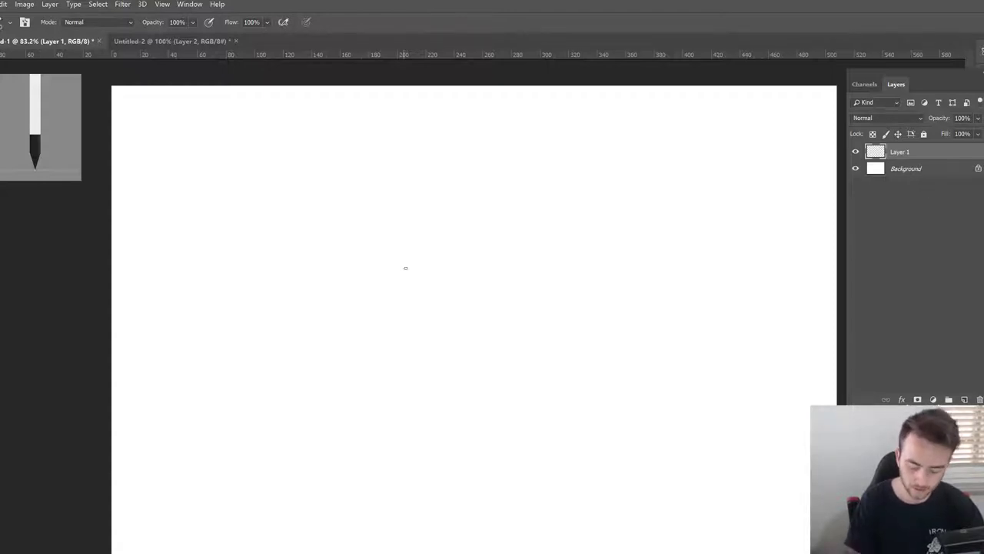
Sketch a rough upright rectangle near the middle of the canvas with the Brush as a letter frame.
mouse_move(413, 244)
mouse_down()
mouse_move(411, 342)
mouse_move(415, 244)
mouse_move(409, 268)
mouse_move(424, 354)
mouse_move(468, 350)
mouse_move(509, 362)
mouse_up()
drag(409, 363, 517, 361)
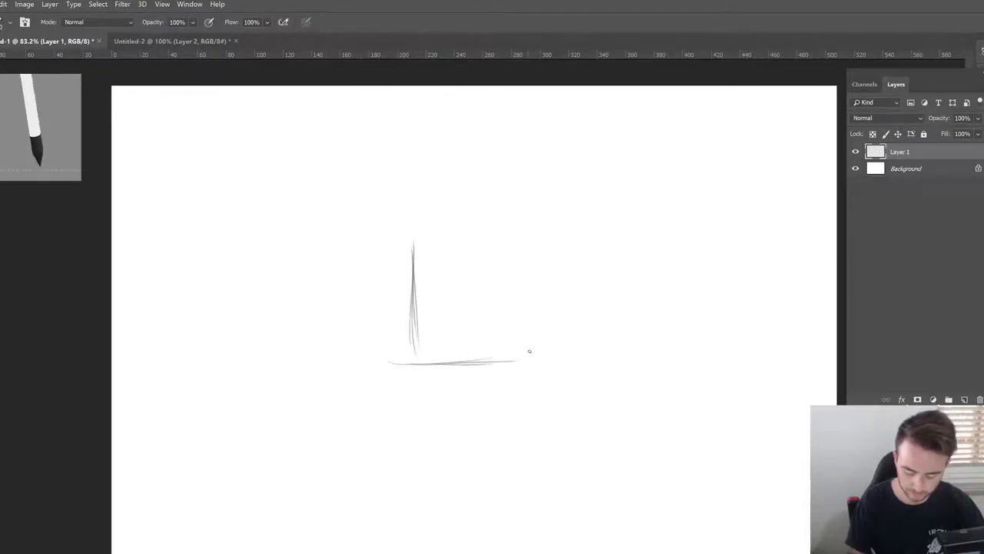
mouse_move(508, 244)
mouse_down()
mouse_move(508, 328)
mouse_move(508, 229)
mouse_up()
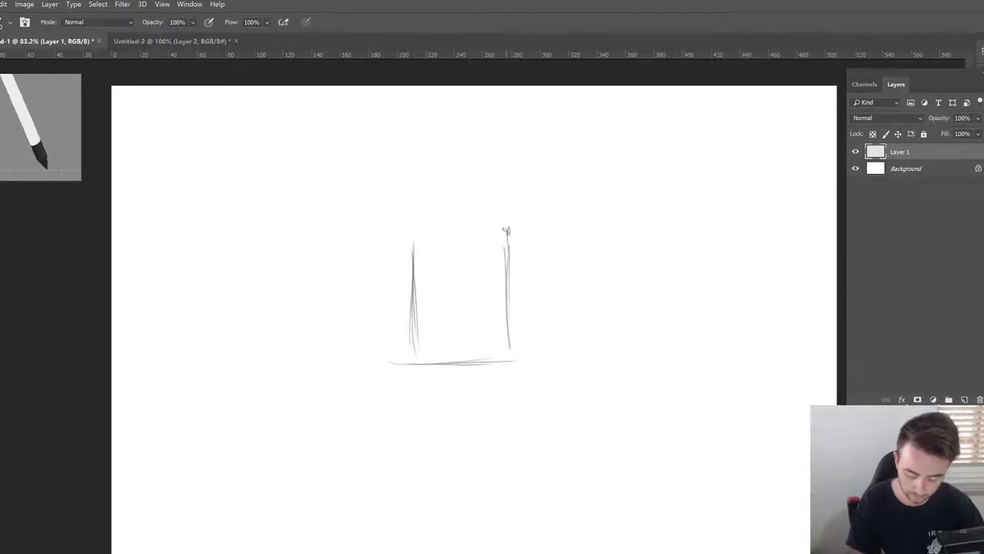
mouse_move(409, 224)
mouse_down()
mouse_move(511, 221)
mouse_move(416, 225)
mouse_up()
drag(509, 224, 449, 225)
drag(416, 224, 413, 301)
Darken the rectangle's left, right and bottom edges with additional brush strokes and close its lower corners.
key(z)
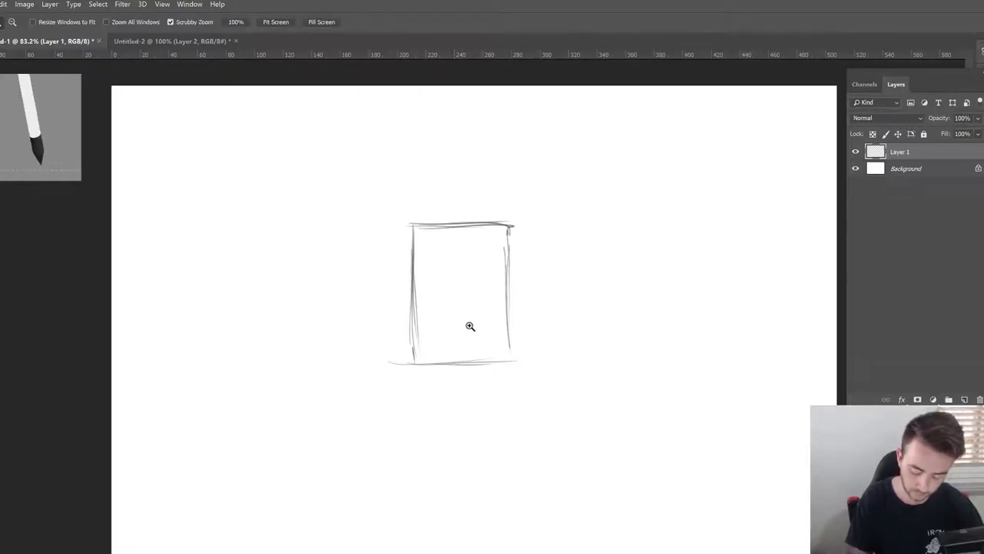
drag(470, 325, 470, 323)
drag(408, 198, 397, 222)
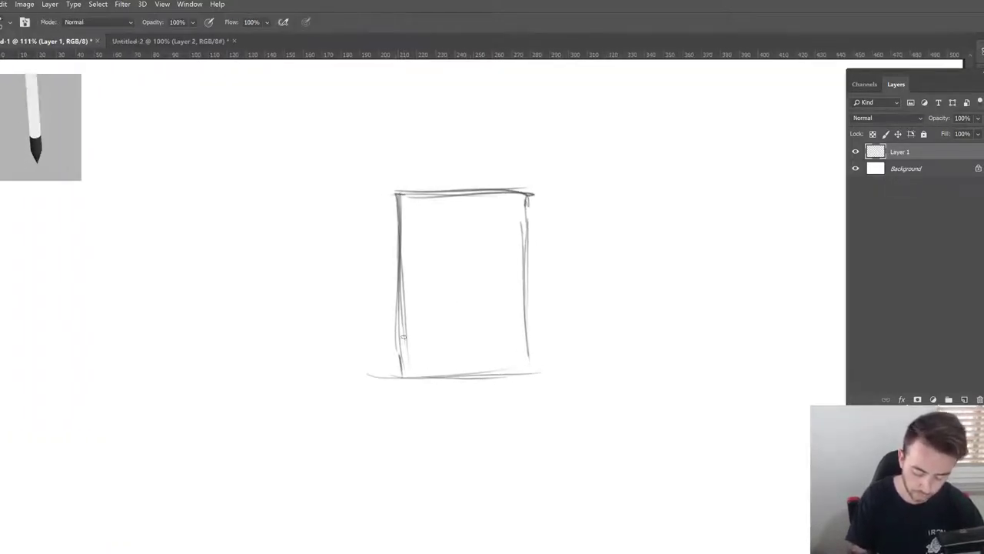
drag(401, 304, 405, 376)
drag(526, 223, 528, 375)
drag(421, 376, 526, 372)
drag(528, 355, 527, 376)
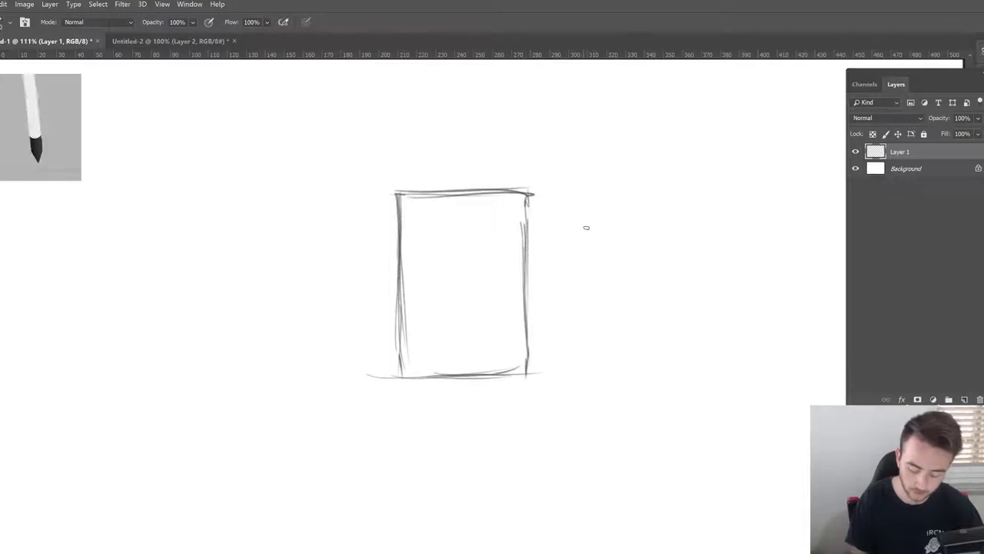
drag(587, 198, 588, 253)
key(ctrl+z)
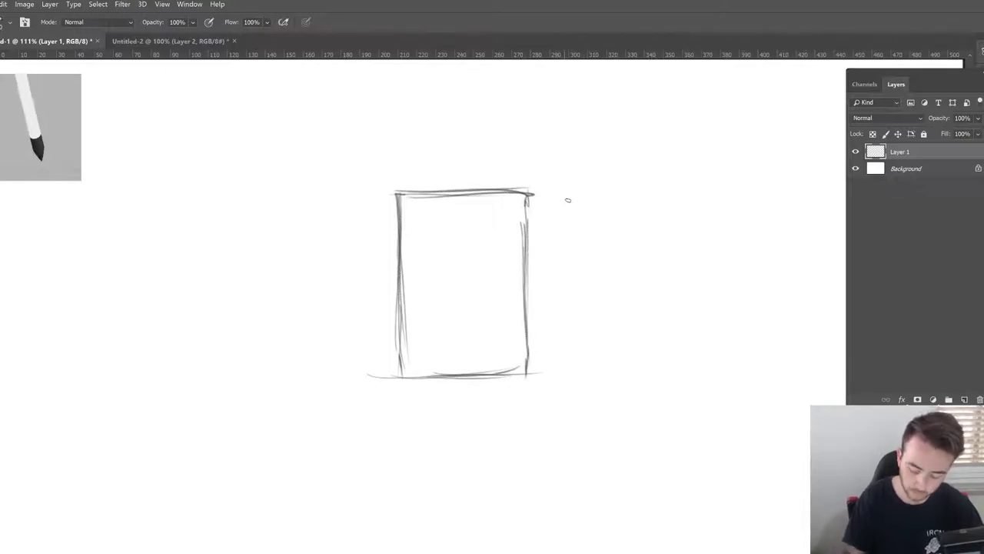
mouse_move(567, 199)
mouse_down()
mouse_move(580, 240)
mouse_move(621, 198)
mouse_up()
key(ctrl+z)
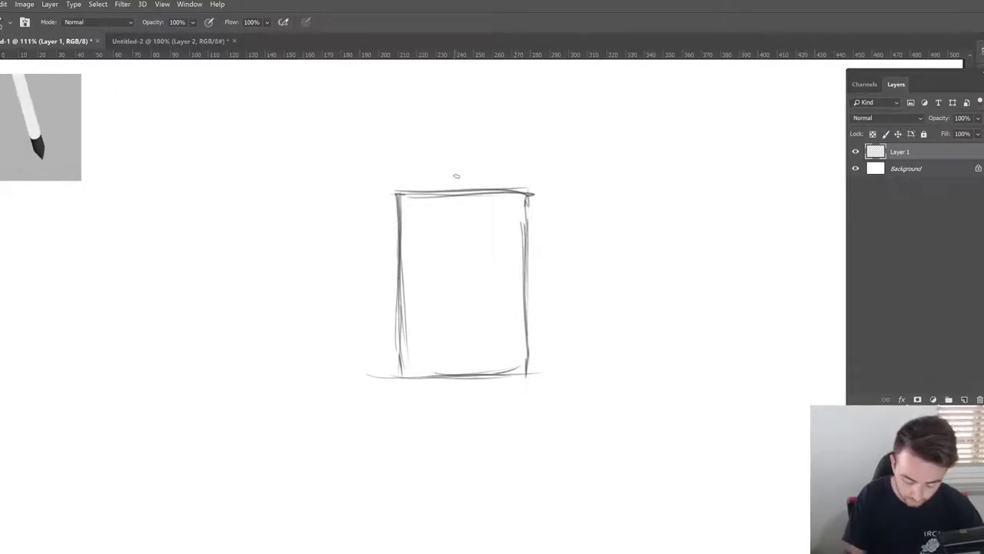
Draw a dashed vertical centre line through the rectangle, extending slightly past its upper and lower edges.
drag(455, 172, 461, 390)
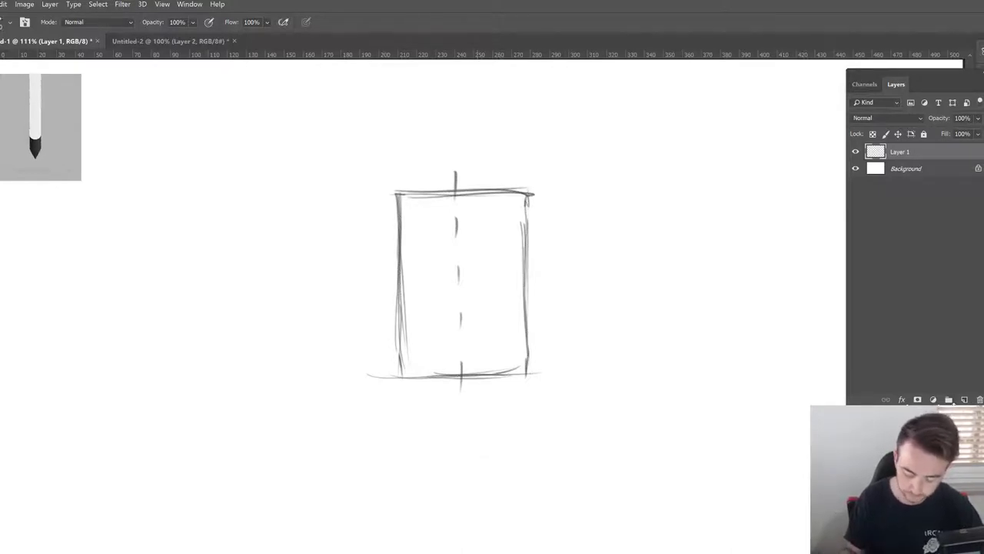
Add a new layer above Layer 1 and set the foreground colour to red, fa0000.
key(ctrl+shift+alt+n)
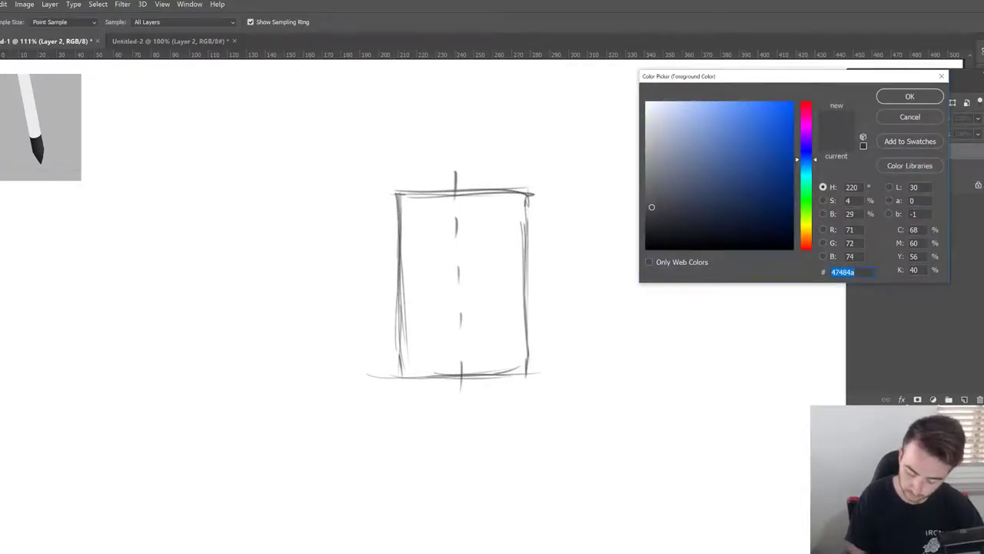
text(fa0000)
click(908, 97)
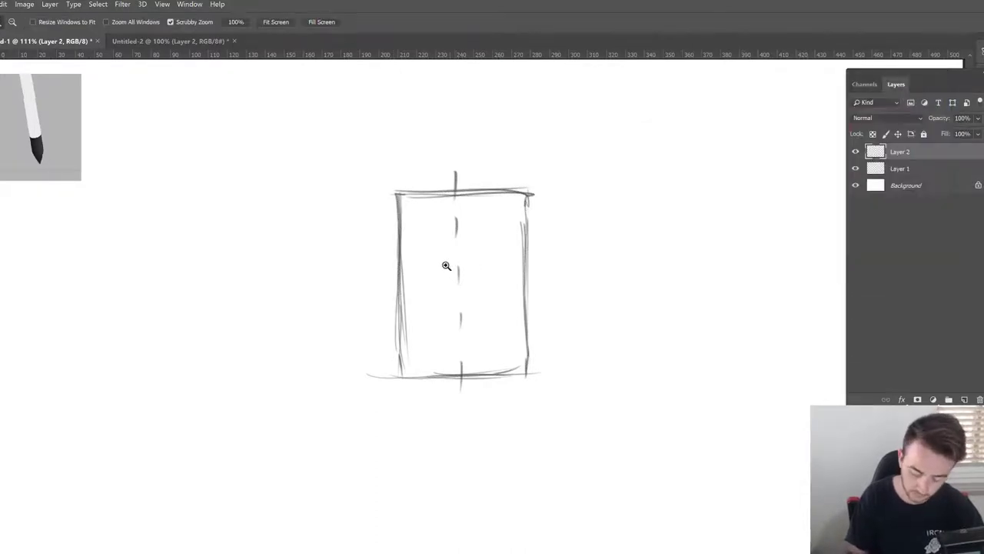
Mark three short red ticks on the rectangle's upper edge, one on the centre line and one on each side.
scroll(450, 264, up, 3)
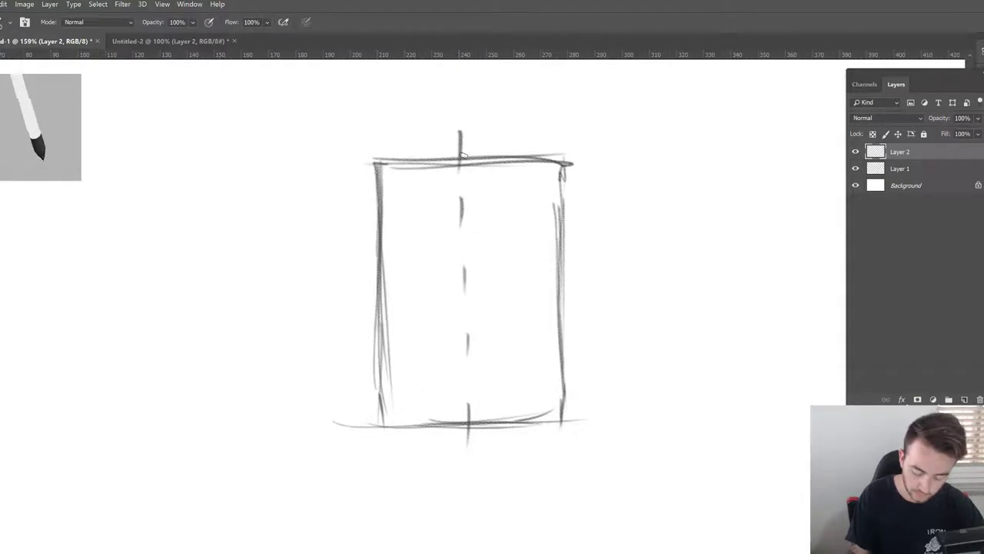
mouse_move(461, 154)
mouse_down()
mouse_move(462, 171)
mouse_move(446, 173)
mouse_move(479, 173)
mouse_up()
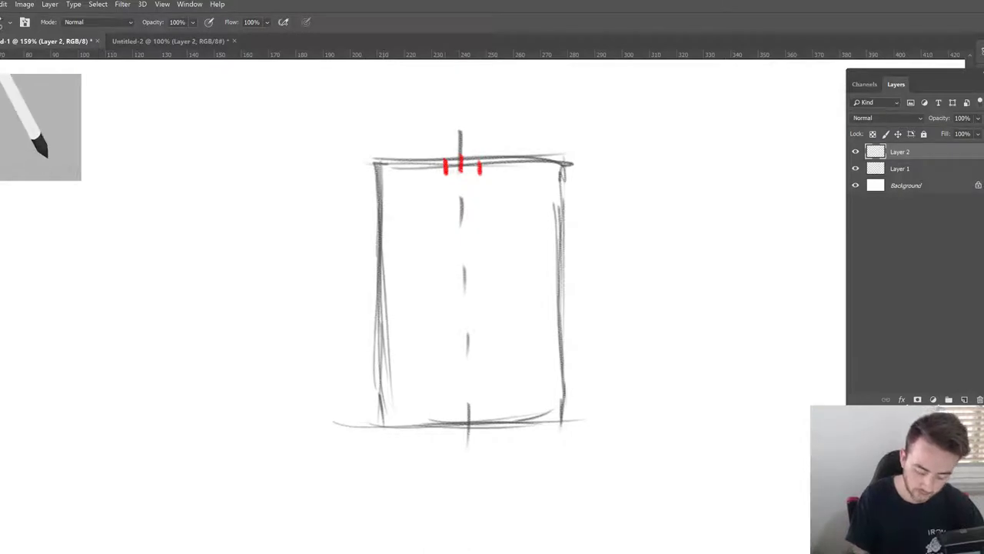
drag(454, 156, 451, 158)
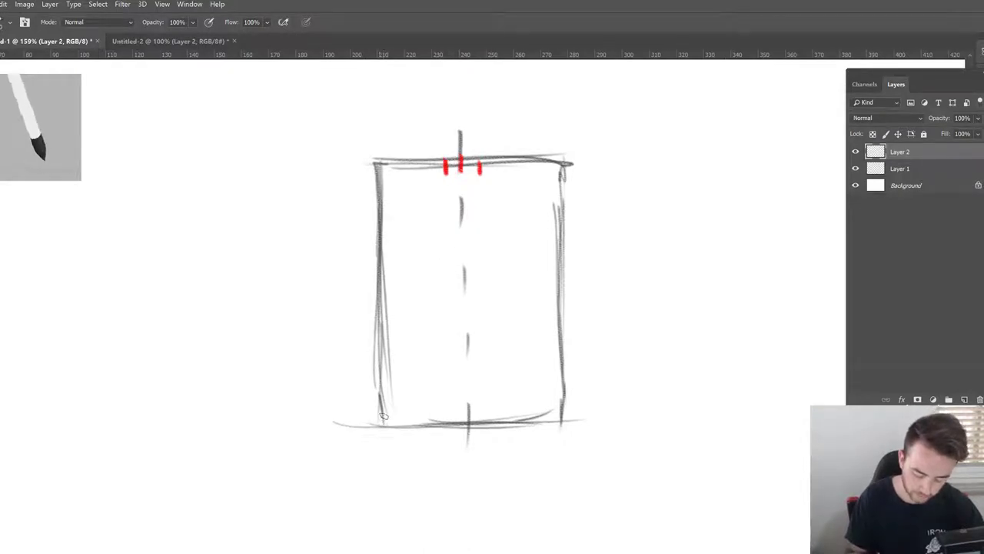
drag(383, 415, 385, 414)
key(ctrl+z)
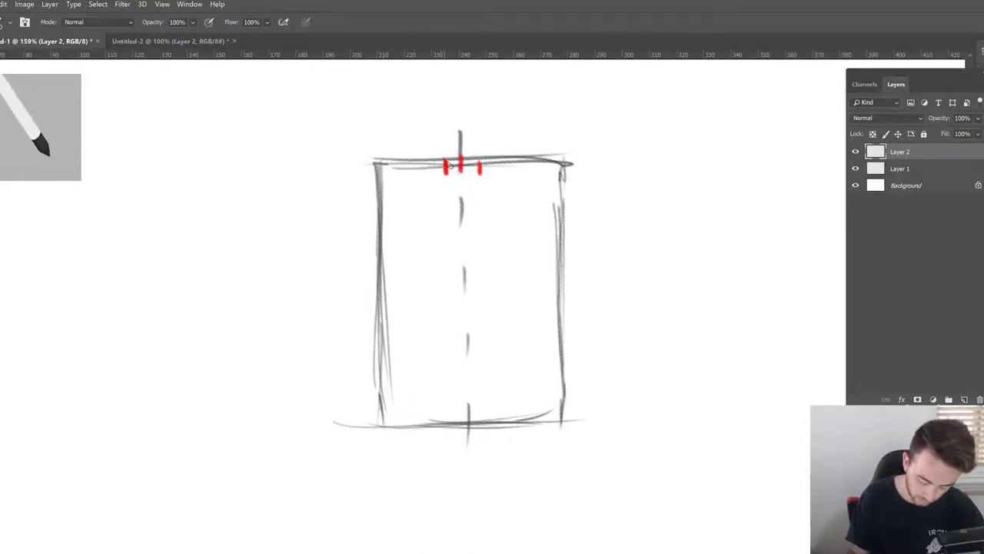
Outline the letter A's left leg in red from the outer upper ticks down to the rectangle's lower-left corner.
drag(451, 168, 390, 418)
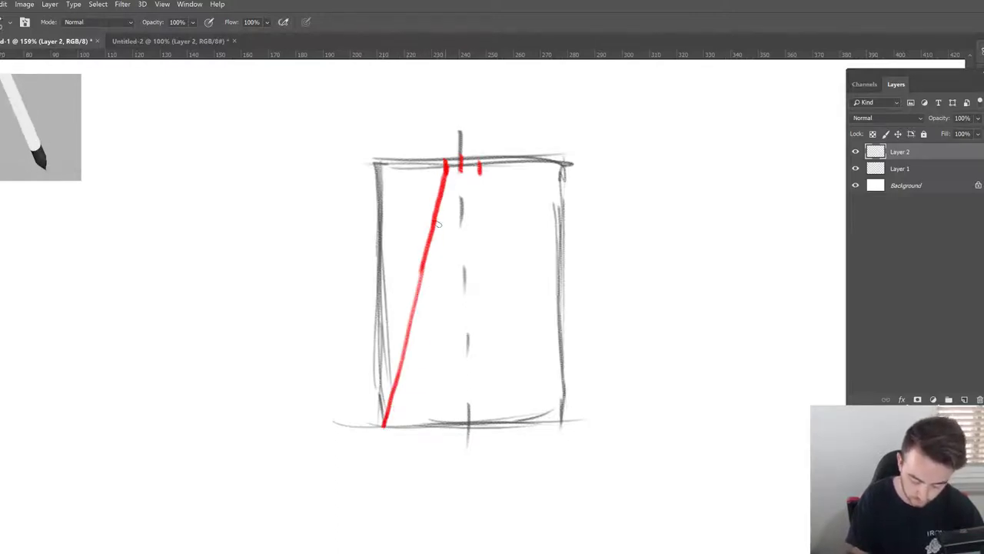
drag(438, 223, 420, 285)
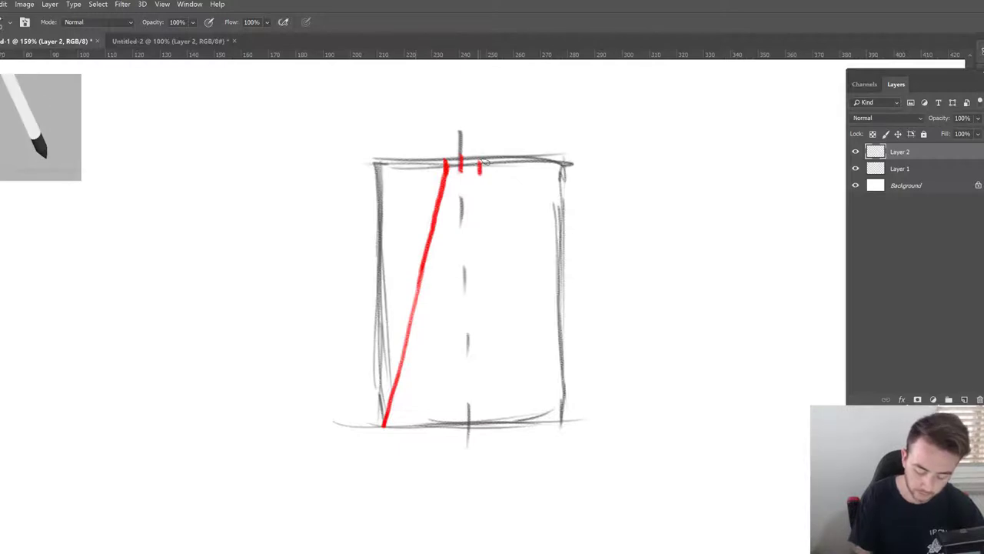
drag(486, 160, 487, 158)
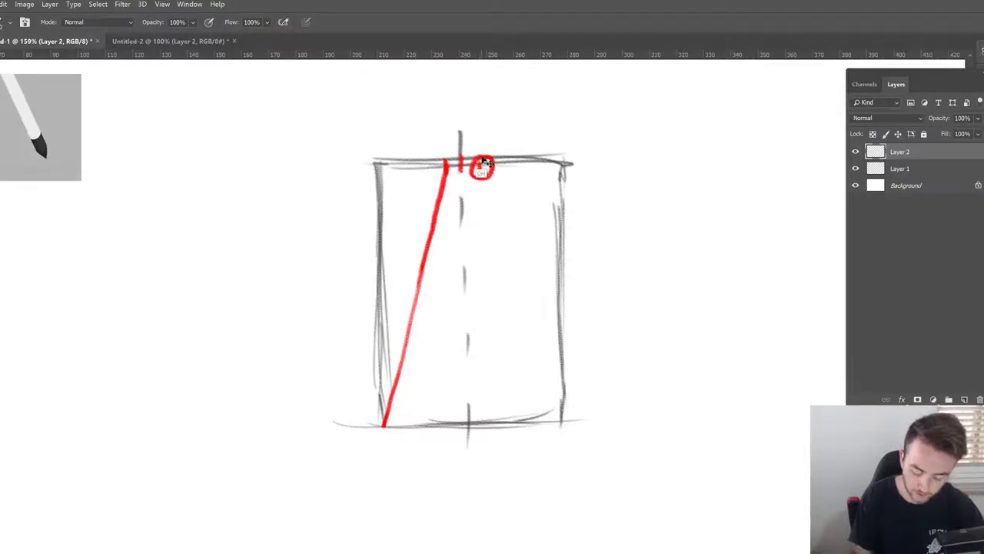
key(ctrl+z)
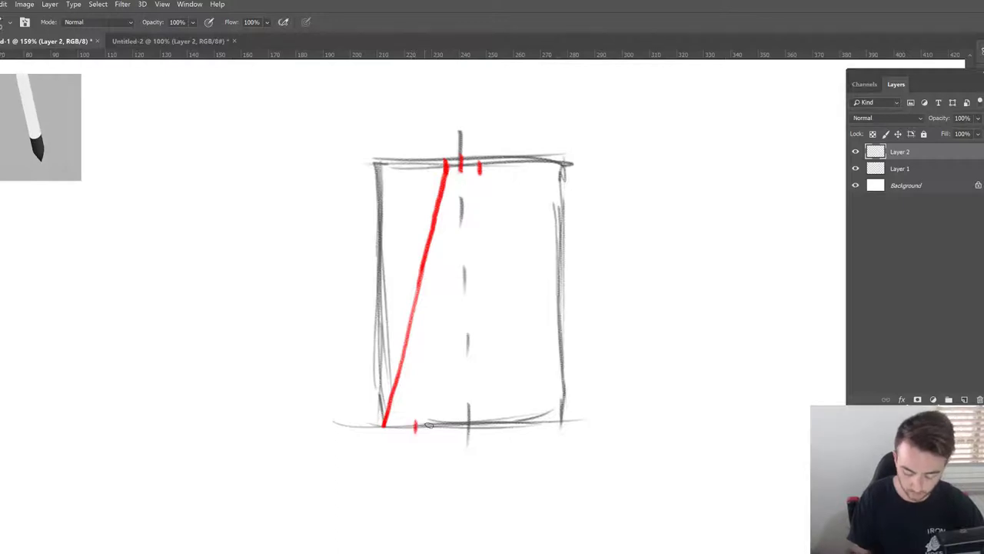
drag(483, 166, 415, 427)
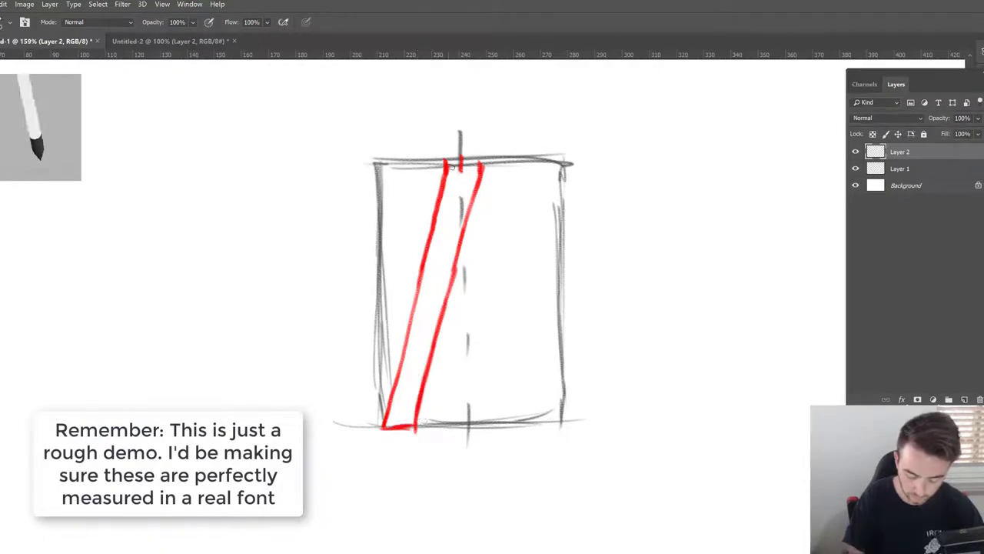
drag(447, 165, 480, 164)
Draw the outer edge of the A's right leg in red, from the right-hand tick to the rectangle's lower-right corner.
drag(561, 420, 517, 425)
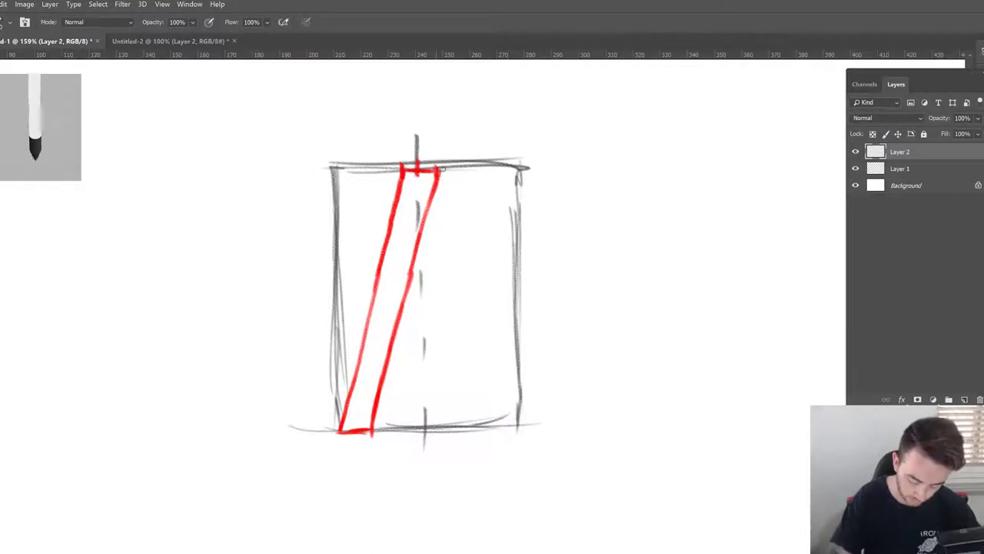
drag(440, 169, 458, 249)
mouse_move(469, 311)
mouse_down()
mouse_move(459, 251)
mouse_move(492, 394)
mouse_move(516, 432)
mouse_up()
drag(444, 174, 459, 251)
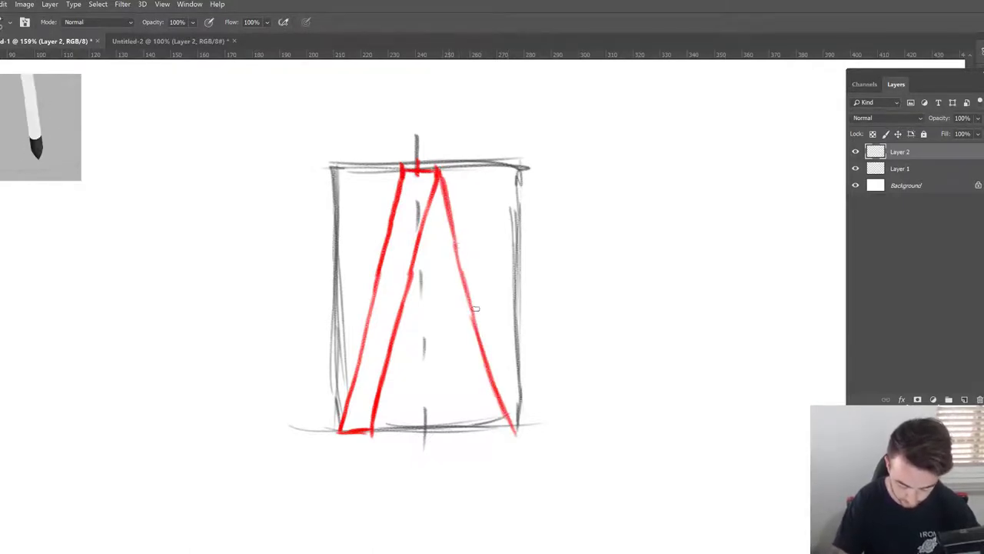
Shade the A's right leg in red and add its inner edge and foot.
drag(446, 201, 490, 364)
drag(457, 244, 504, 405)
drag(408, 178, 450, 337)
drag(432, 275, 477, 422)
mouse_move(453, 351)
mouse_down()
mouse_move(502, 445)
mouse_move(482, 420)
mouse_move(518, 427)
mouse_up()
Shade the A's left leg solidly in red from the foot up to the apex.
mouse_move(335, 435)
mouse_down()
mouse_move(377, 429)
mouse_move(369, 385)
mouse_move(411, 188)
mouse_move(396, 299)
mouse_up()
drag(408, 223, 363, 352)
drag(380, 292, 358, 404)
mouse_move(378, 369)
mouse_down()
mouse_move(431, 177)
mouse_move(492, 422)
mouse_move(353, 416)
mouse_move(381, 339)
mouse_up()
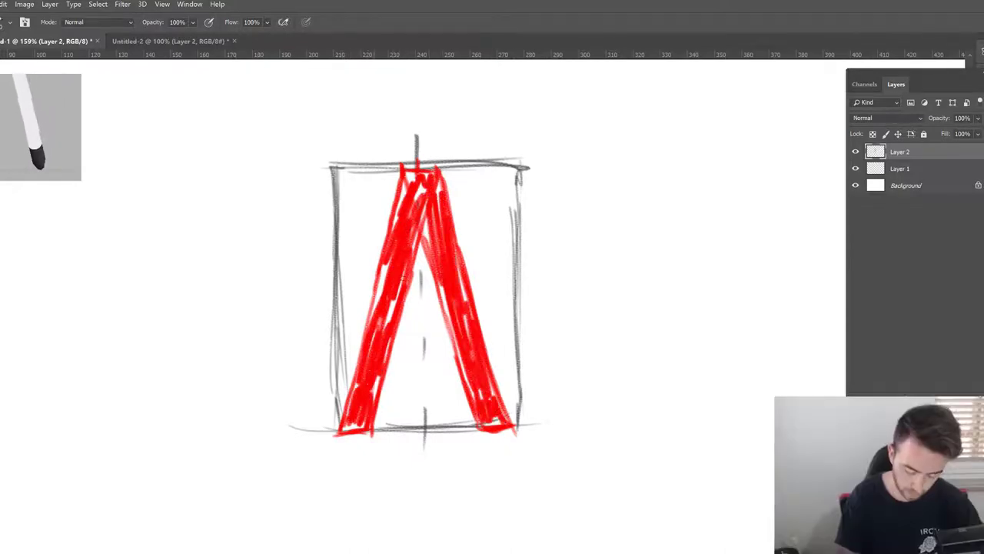
drag(407, 277, 395, 309)
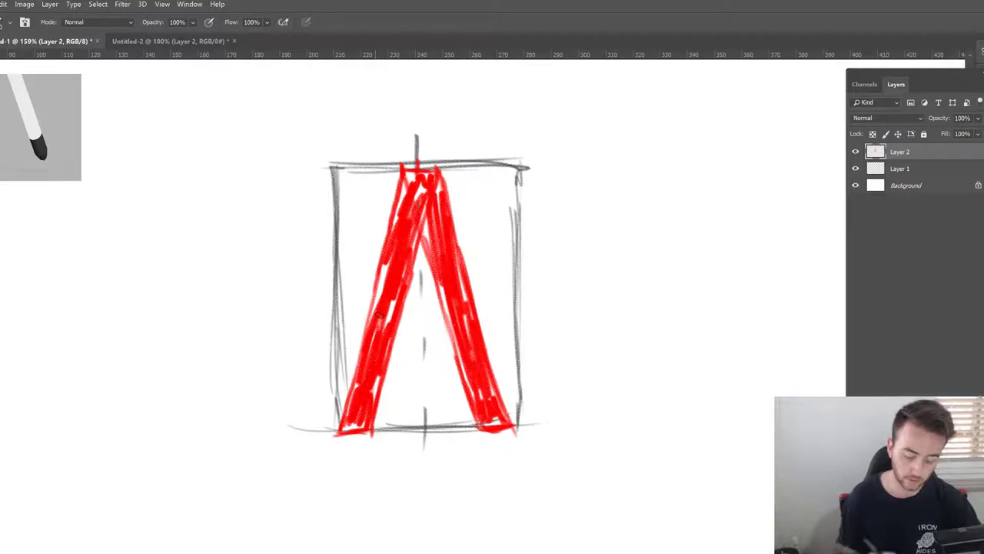
drag(406, 192, 375, 306)
drag(422, 186, 419, 194)
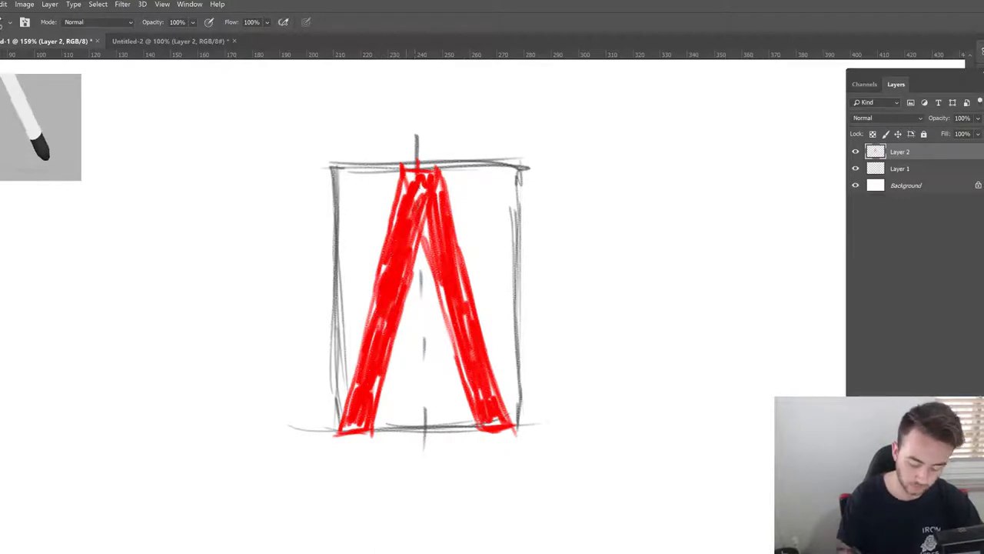
drag(371, 331, 396, 333)
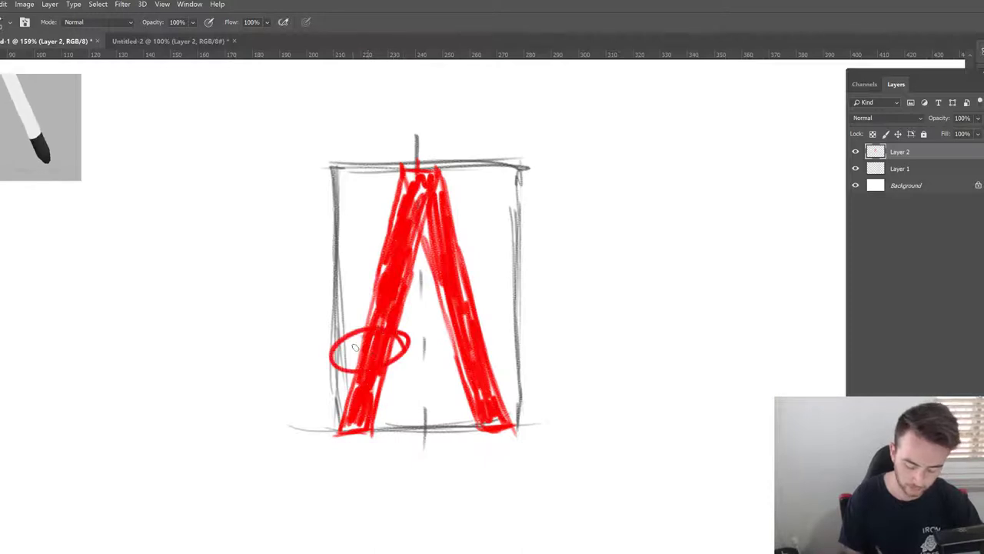
drag(472, 327, 461, 348)
key(ctrl+z)
key(ctrl+z)
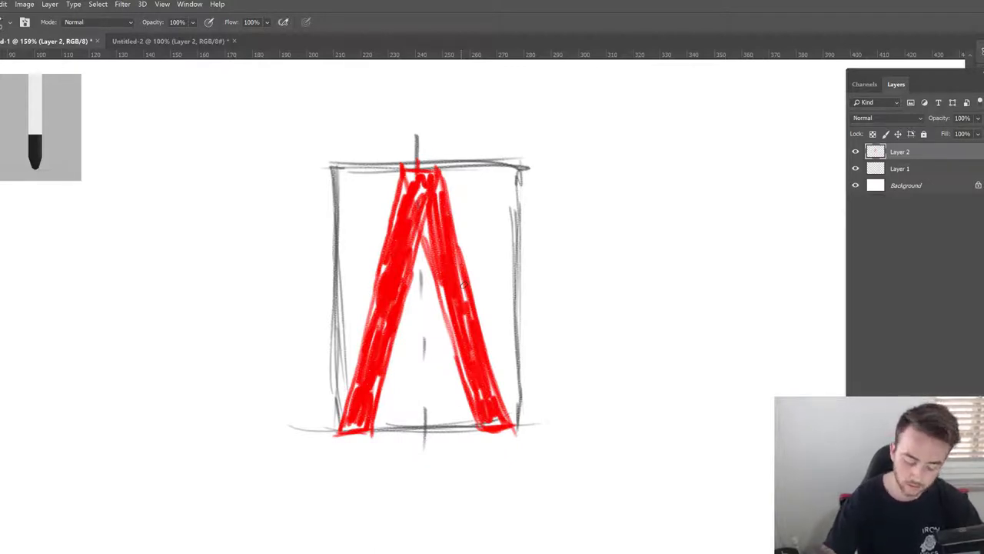
drag(386, 345, 460, 344)
key(ctrl+z)
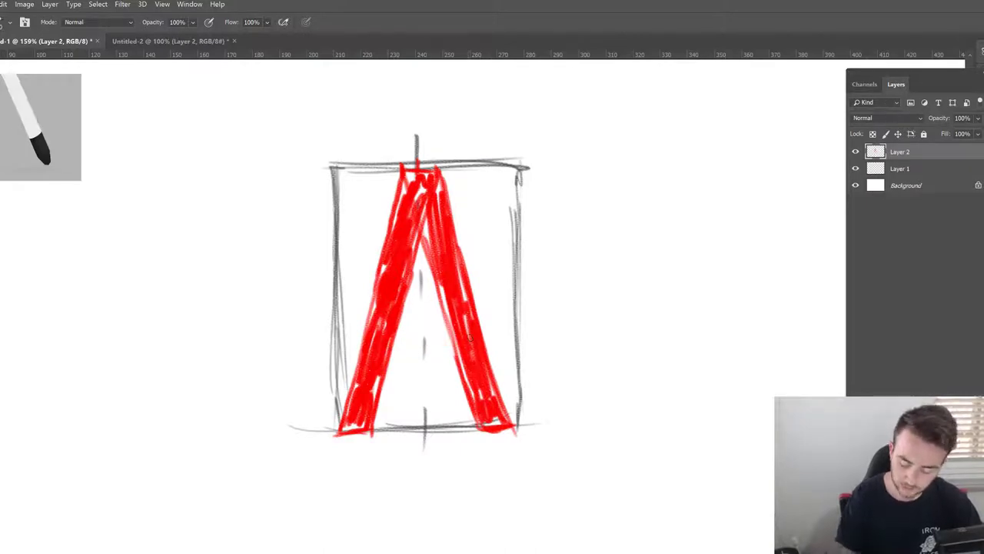
Duplicate Layer 2 and move the copied red shape to the right of the rectangle, roughly level with the original.
key(ctrl+j)
key(v)
drag(515, 339, 799, 323)
drag(731, 336, 727, 348)
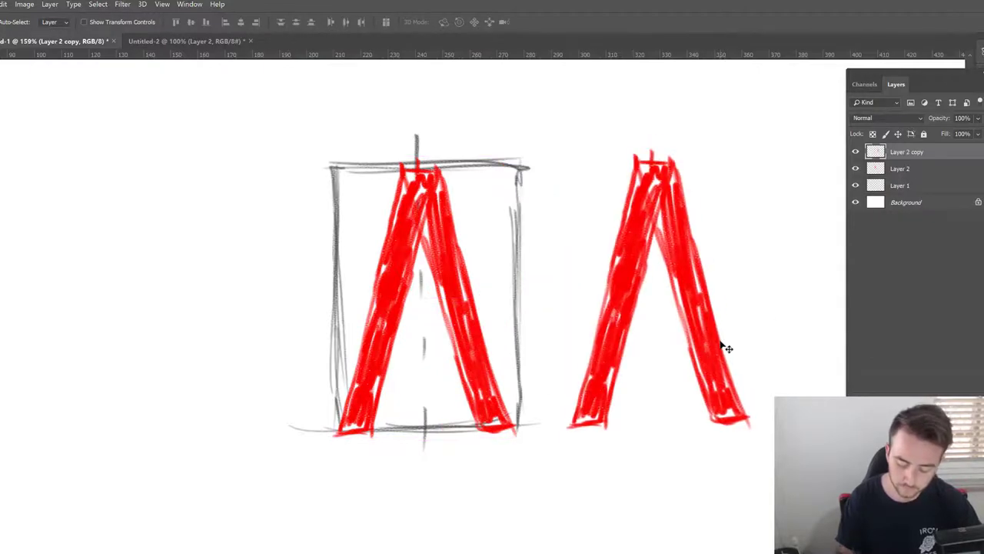
Turn the copied shape upside down with Free Transform, at -100% width and -100% height, to form a V.
key(ctrl+t)
drag(805, 257, 456, 348)
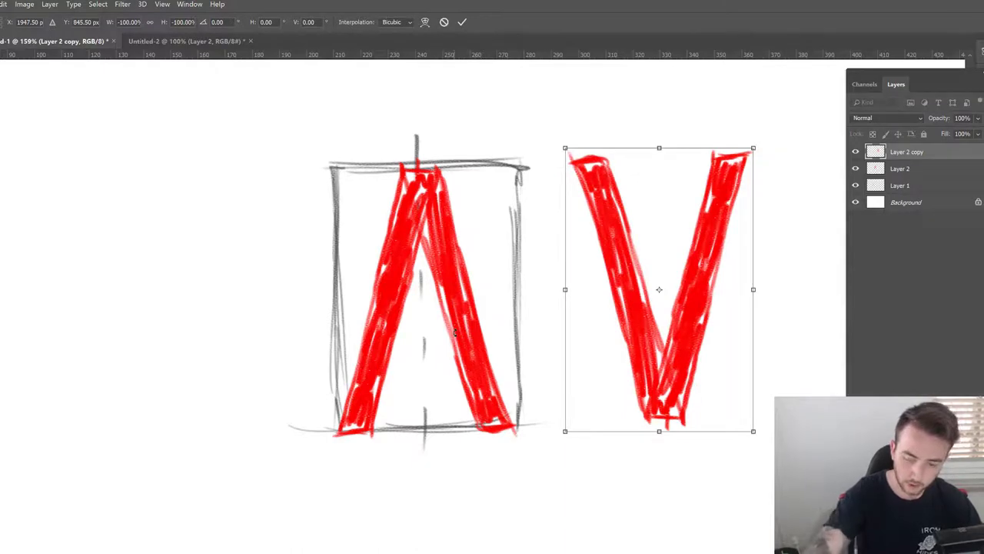
key(Return)
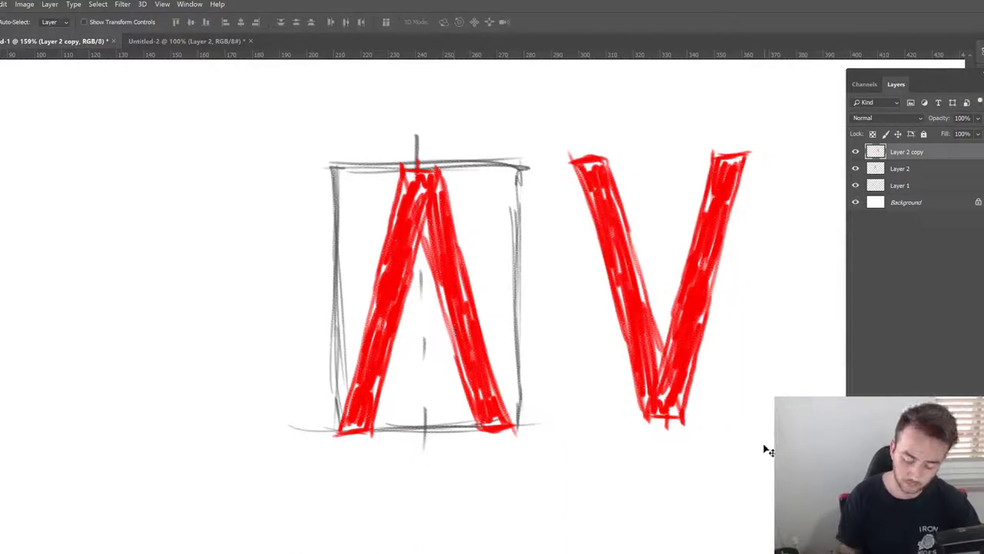
Reposition the V farther to the right, leaving a wide gap between it and the A's frame.
key(space)
drag(736, 412, 592, 418)
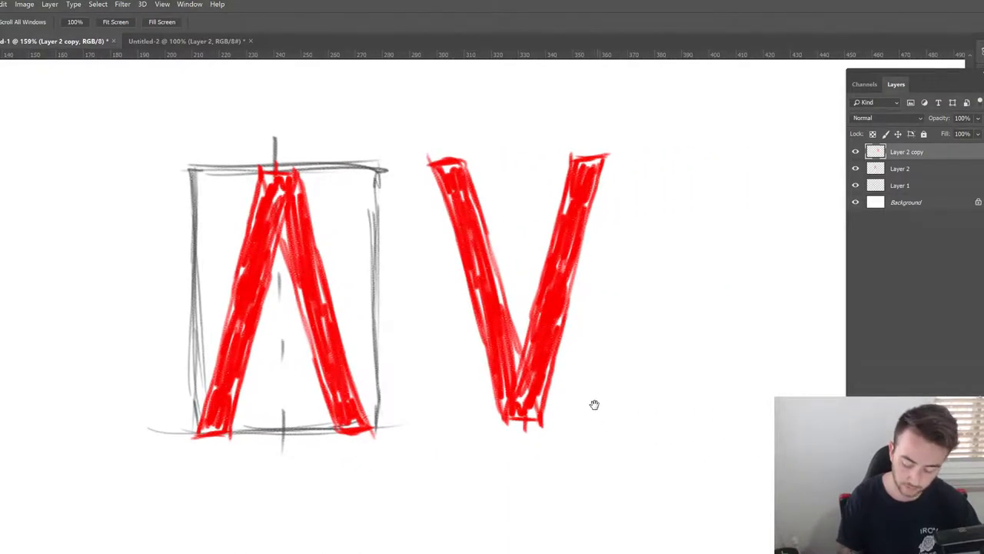
mouse_move(564, 376)
mouse_down()
mouse_move(531, 372)
mouse_move(546, 374)
mouse_up()
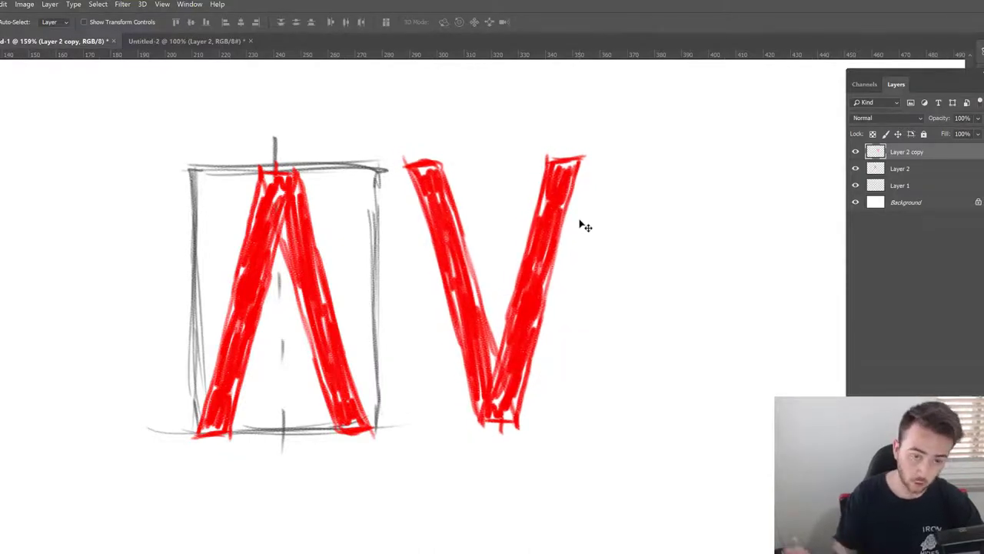
key(space)
drag(450, 351, 481, 352)
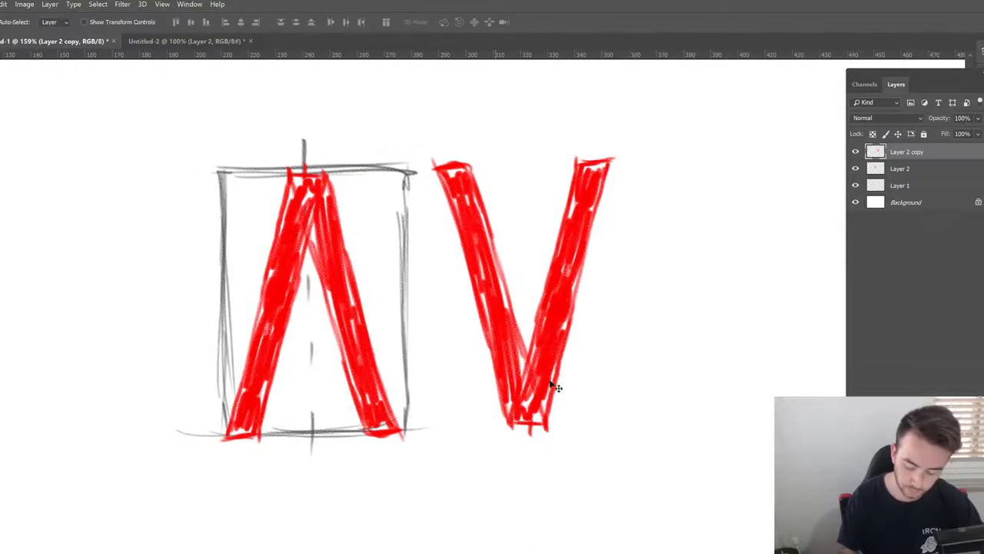
mouse_move(549, 388)
mouse_down()
mouse_move(659, 352)
mouse_move(633, 377)
mouse_up()
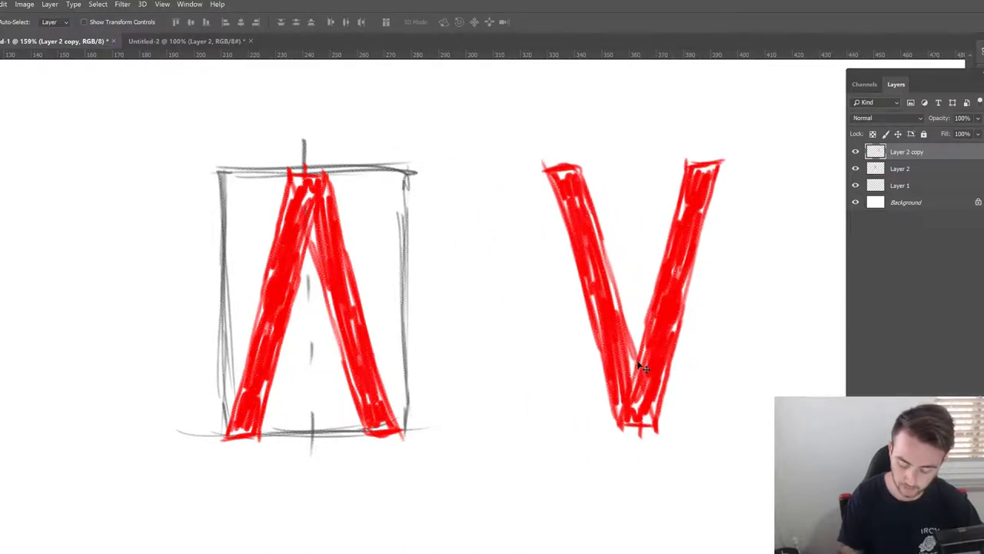
Paint a solid red crossbar between the A's legs on Layer 2, a little below mid-height.
click(923, 168)
key(b)
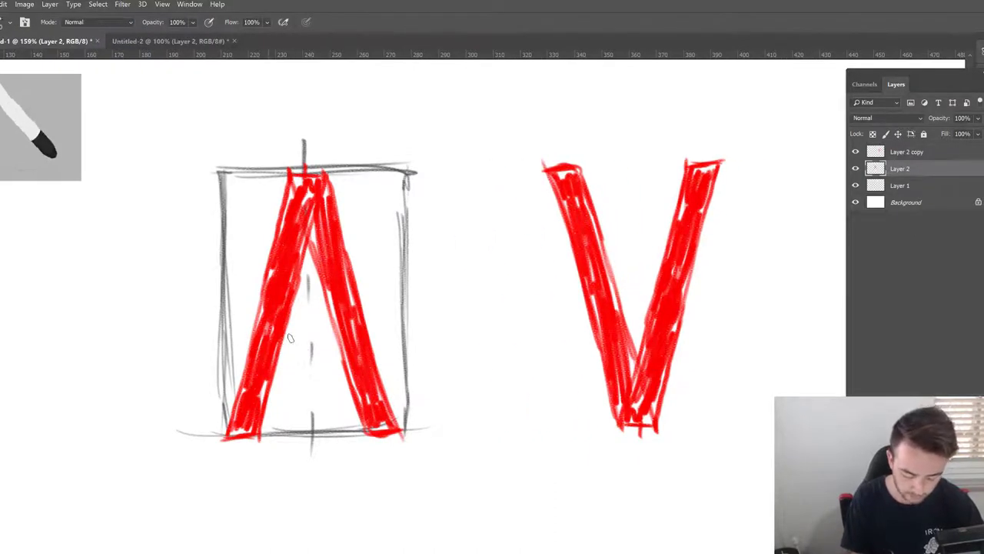
drag(281, 339, 343, 332)
mouse_move(274, 355)
mouse_down()
mouse_move(347, 355)
mouse_move(343, 339)
mouse_up()
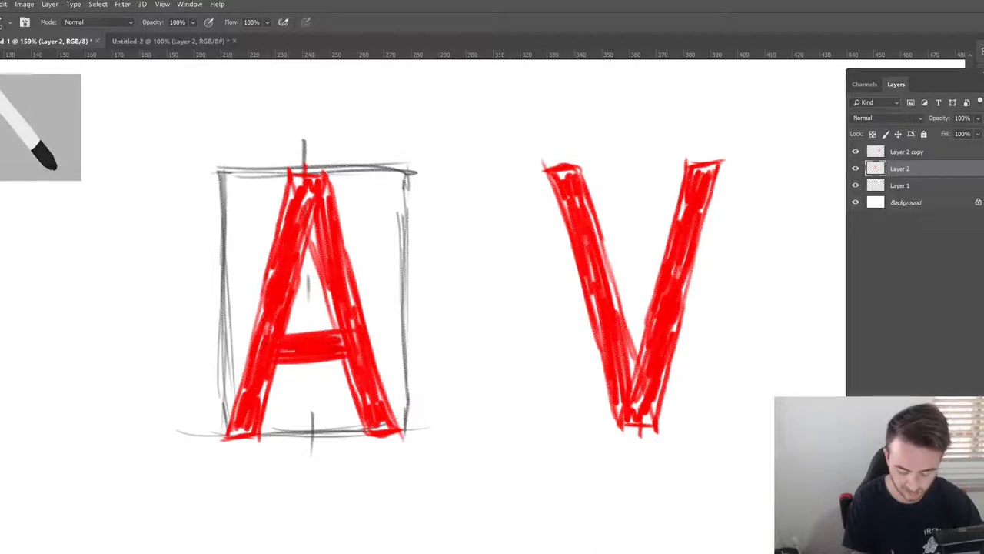
drag(279, 352, 343, 348)
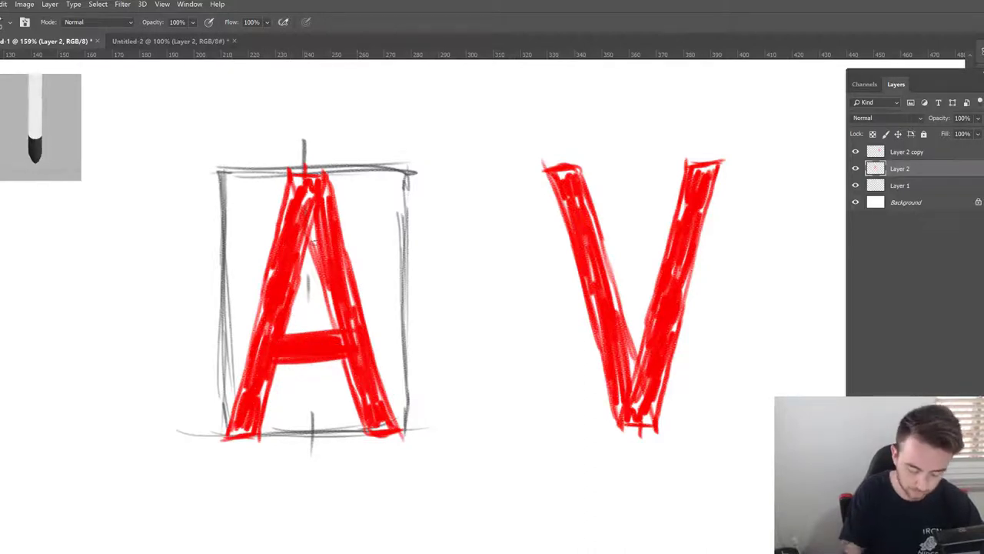
Fill the white gaps in the A's right leg, left foot and apex with red brush strokes.
drag(311, 214, 339, 328)
drag(340, 243, 368, 422)
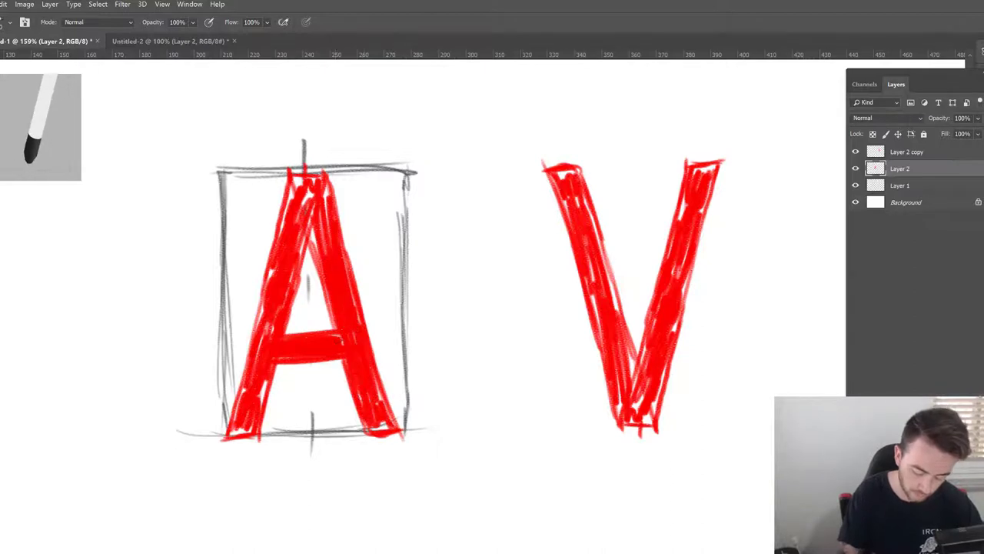
mouse_move(269, 380)
mouse_down()
mouse_move(256, 423)
mouse_move(245, 391)
mouse_up()
drag(297, 186, 330, 224)
Move the finished A out of the frame to the left, leaving a clear gap between them.
key(z)
drag(473, 372, 464, 375)
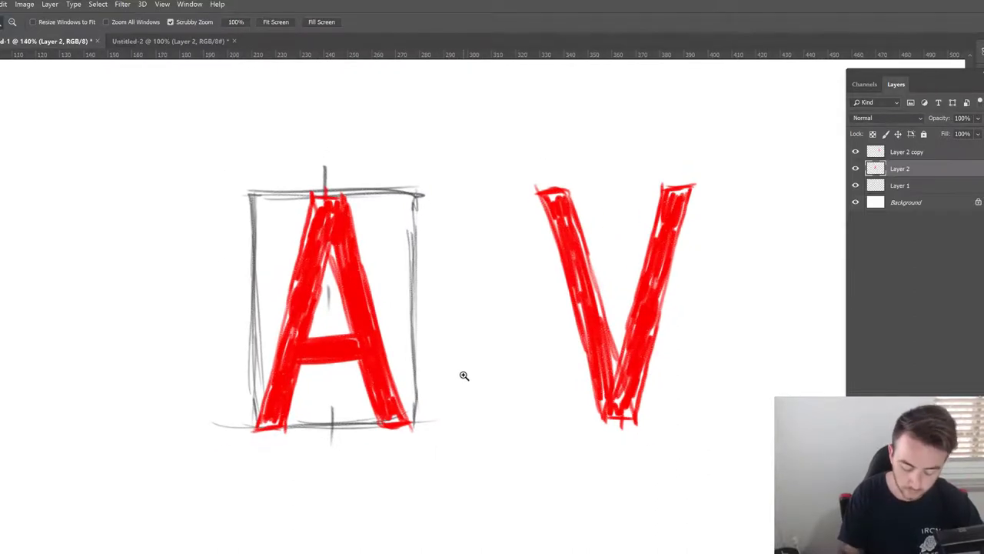
key(v)
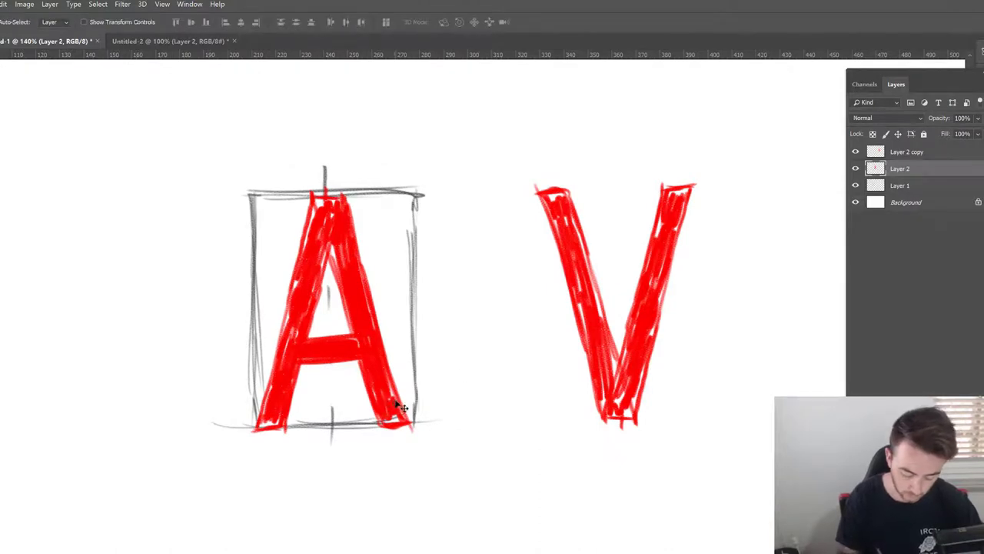
drag(406, 413, 164, 412)
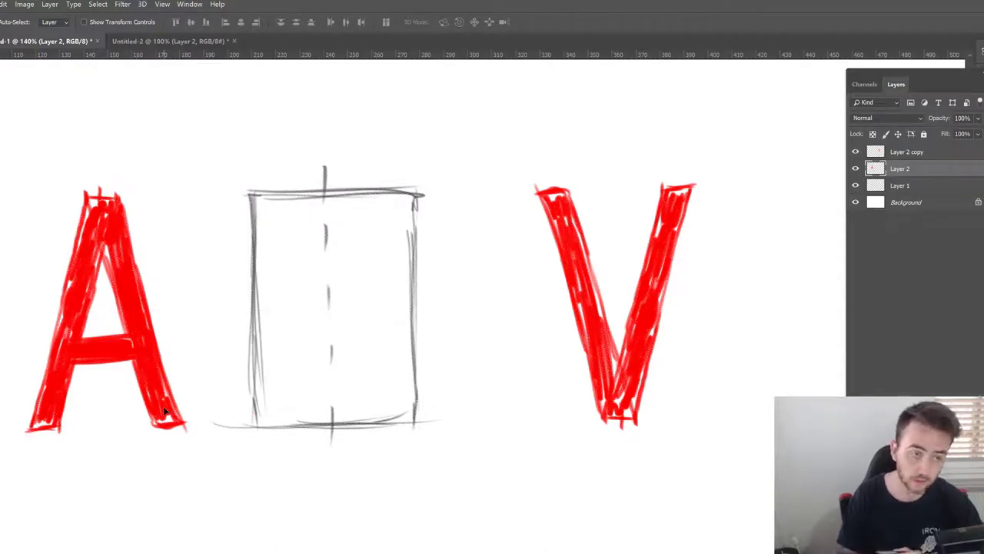
drag(159, 414, 136, 412)
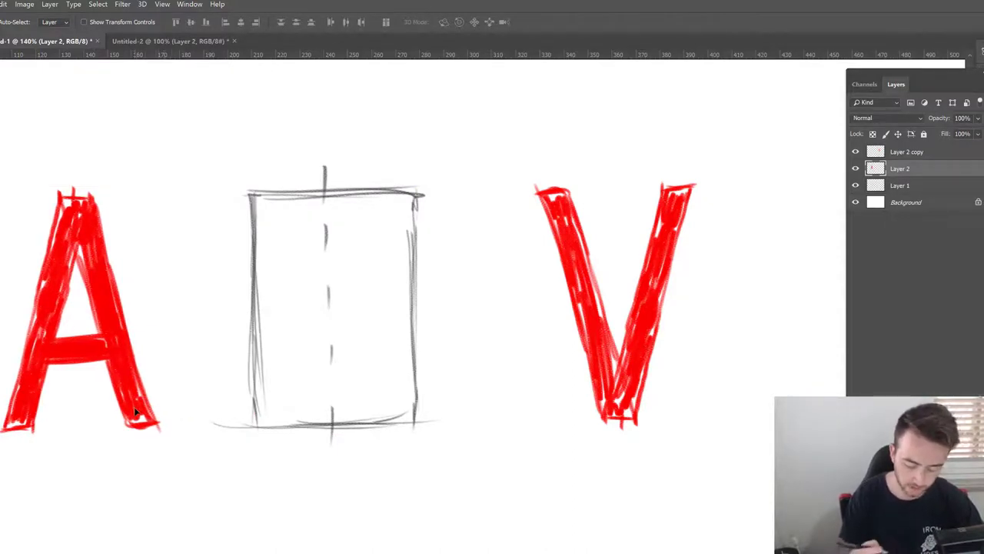
Outline a narrow red vertical stem on Layer 2, centred in the frame and spanning its full height, to form an I.
click(915, 153)
click(911, 175)
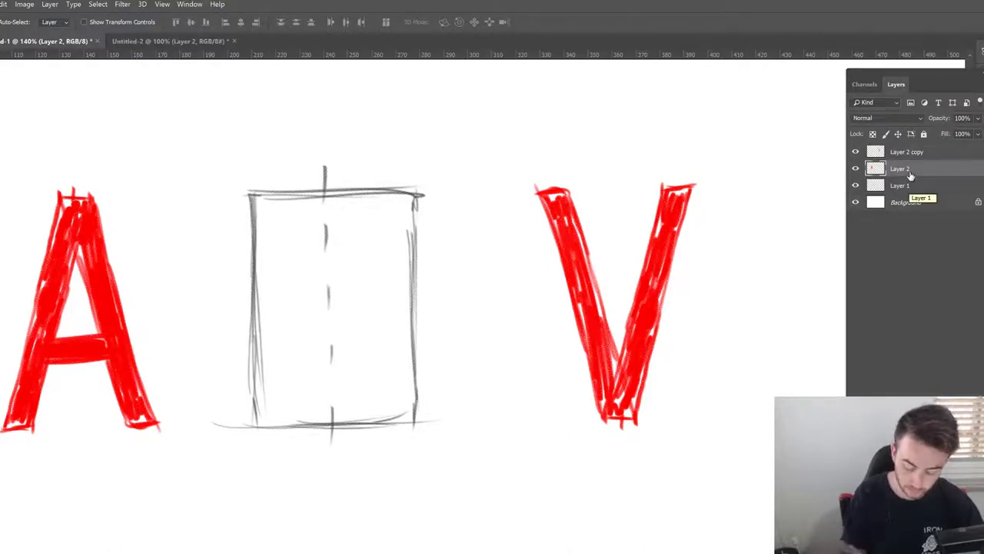
key(b)
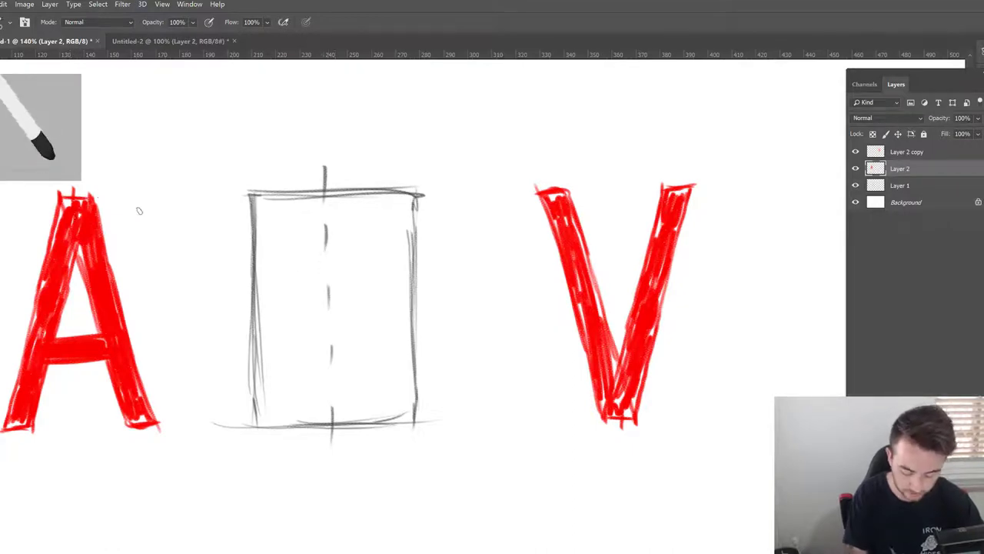
mouse_move(312, 196)
mouse_down()
mouse_move(312, 231)
mouse_move(338, 240)
mouse_up()
mouse_move(322, 198)
mouse_down()
mouse_move(313, 227)
mouse_move(329, 219)
mouse_up()
mouse_move(332, 201)
mouse_down()
mouse_move(335, 234)
mouse_move(314, 303)
mouse_up()
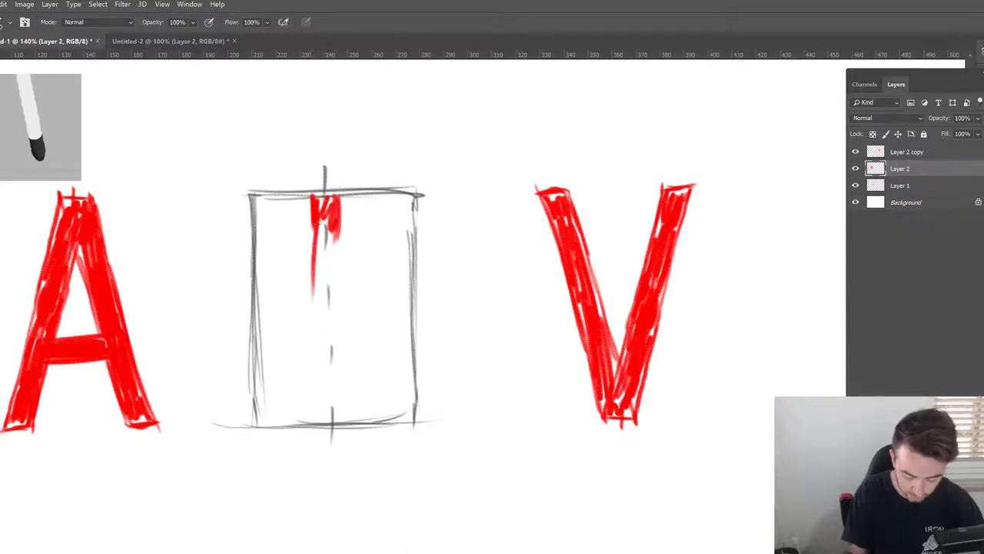
drag(314, 262, 316, 401)
drag(315, 334, 315, 423)
drag(340, 196, 340, 332)
drag(341, 292, 342, 391)
drag(342, 339, 341, 423)
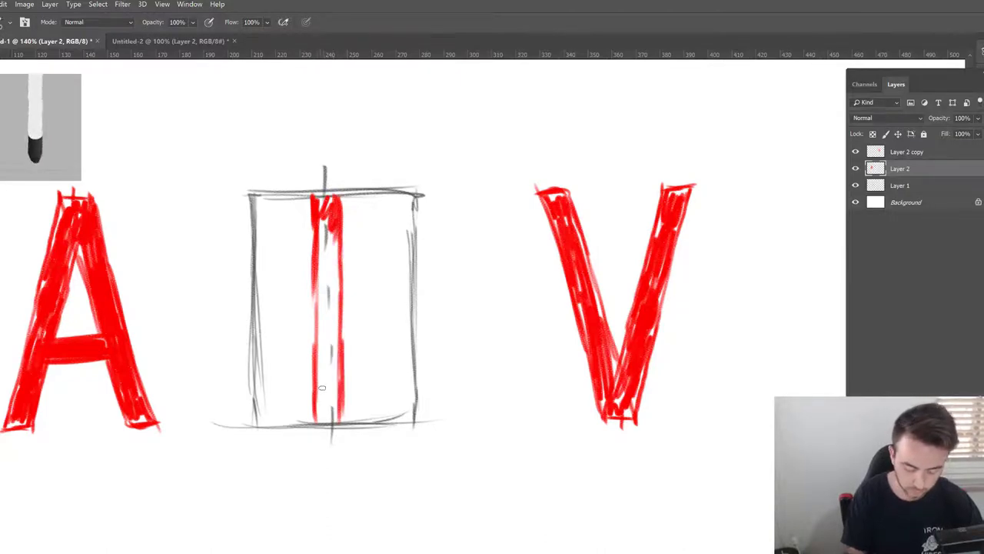
Shade the I's stem solidly in red from top to baseline.
drag(320, 369, 330, 423)
mouse_move(330, 315)
mouse_down()
mouse_move(330, 419)
mouse_move(325, 219)
mouse_move(337, 338)
mouse_move(335, 419)
mouse_move(326, 415)
mouse_up()
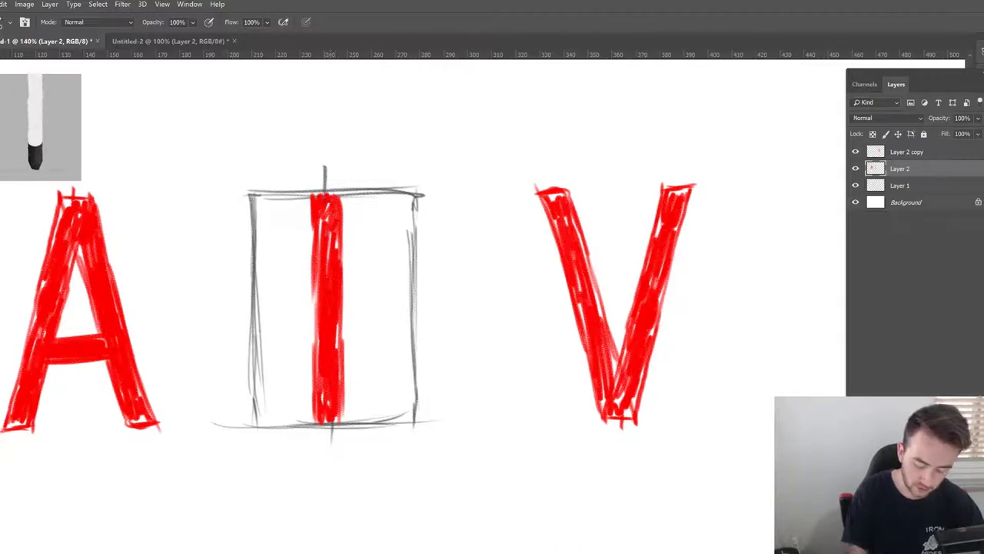
drag(326, 192, 330, 250)
drag(338, 309, 340, 351)
drag(328, 229, 330, 268)
drag(317, 337, 329, 271)
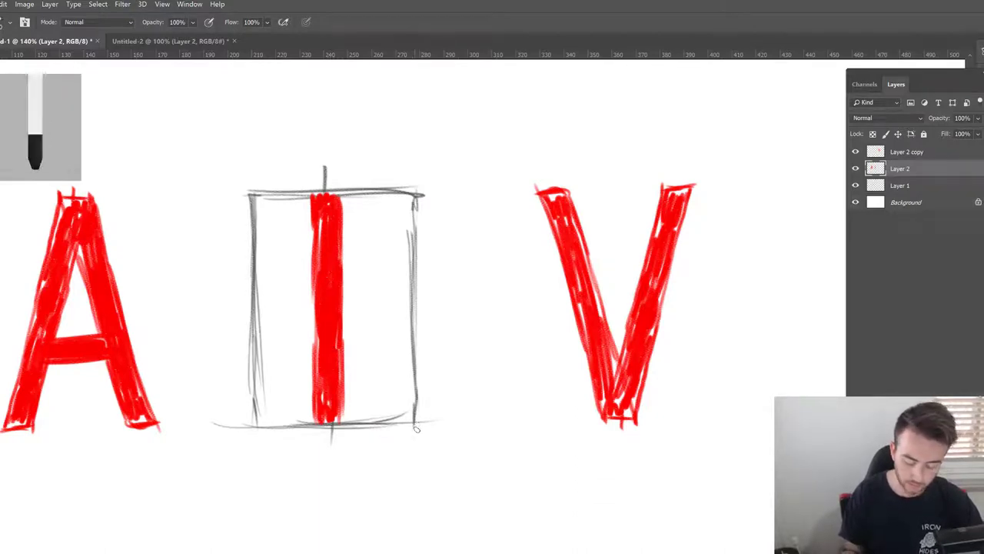
Lasso the I, cut it from Layer 2 and paste it in place onto its own layer.
key(l)
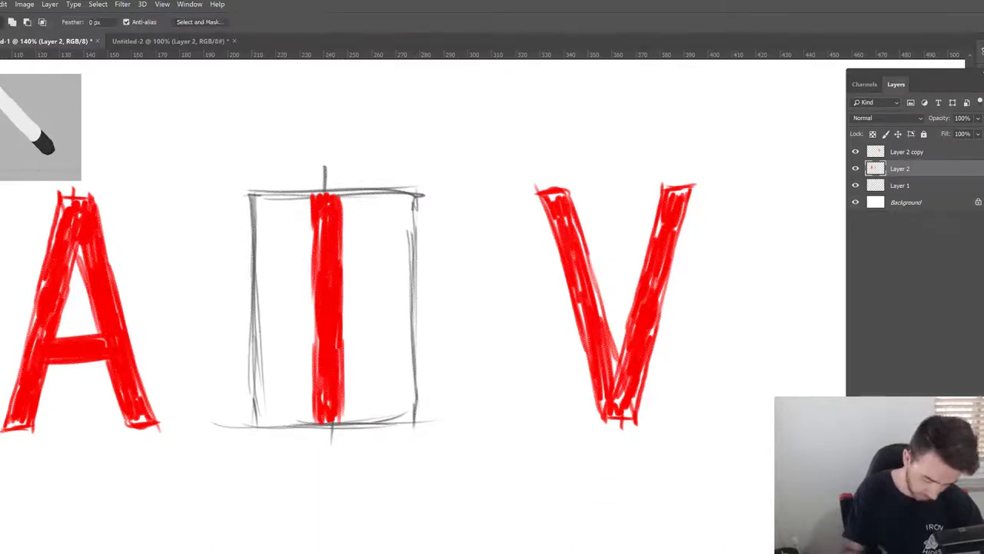
mouse_move(291, 466)
mouse_down()
mouse_move(231, 318)
mouse_move(286, 463)
mouse_up()
key(ctrl+x)
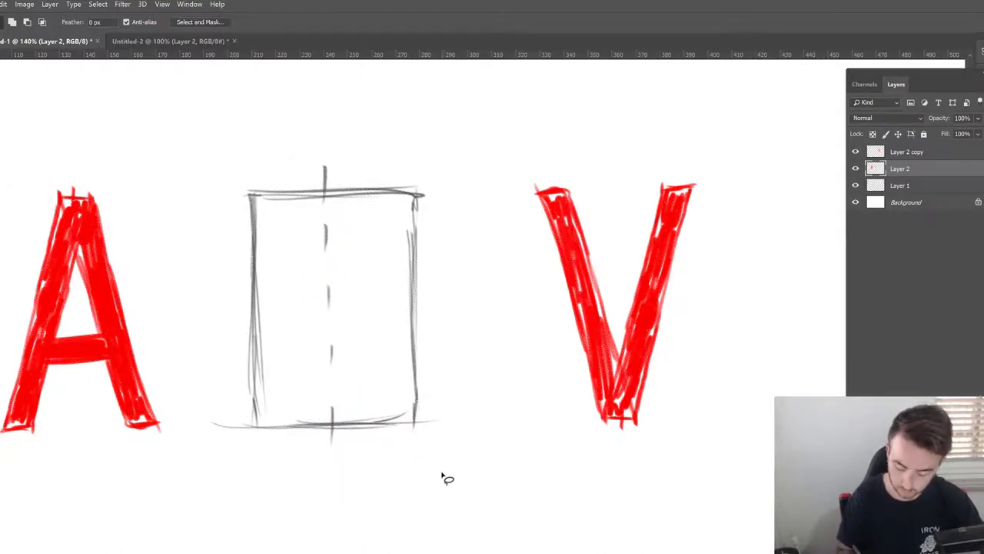
key(ctrl+v)
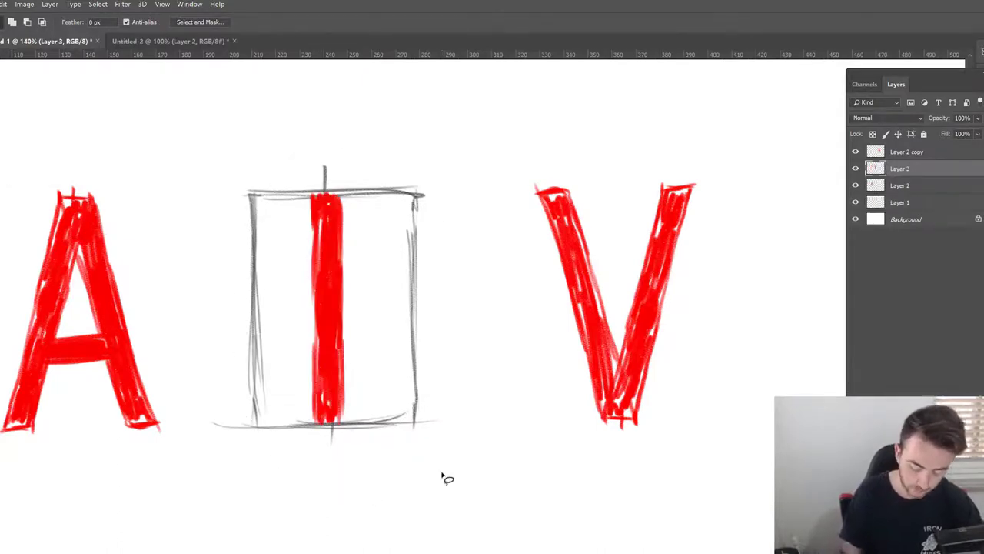
Move the I between the frame and the V, and place a duplicate of it along the frame's left side.
key(v)
drag(356, 341, 510, 317)
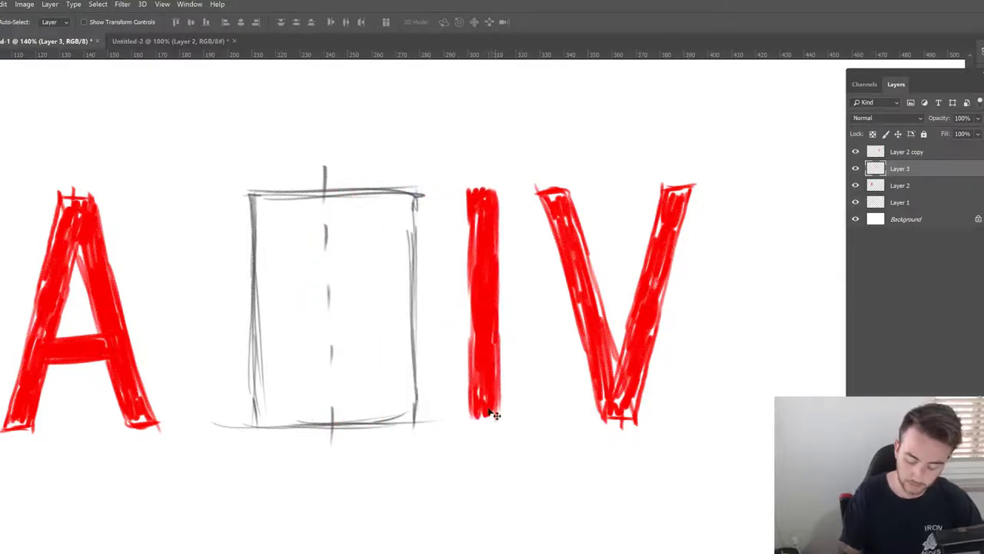
key(ctrl+j)
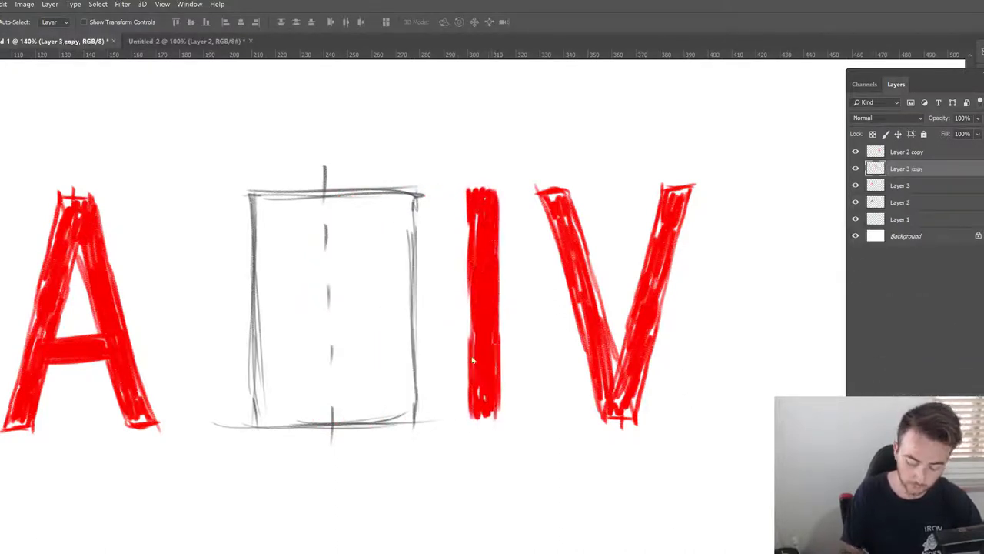
drag(519, 367, 303, 369)
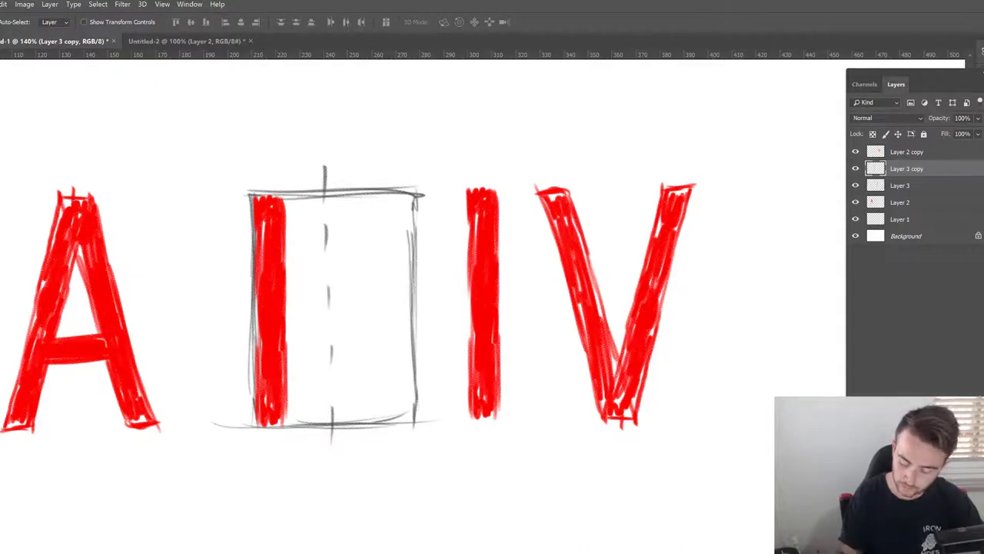
Brush pairs of short red horizontal strokes from the copied stem at its top, middle and bottom, marking the B's bar thicknesses.
key(b)
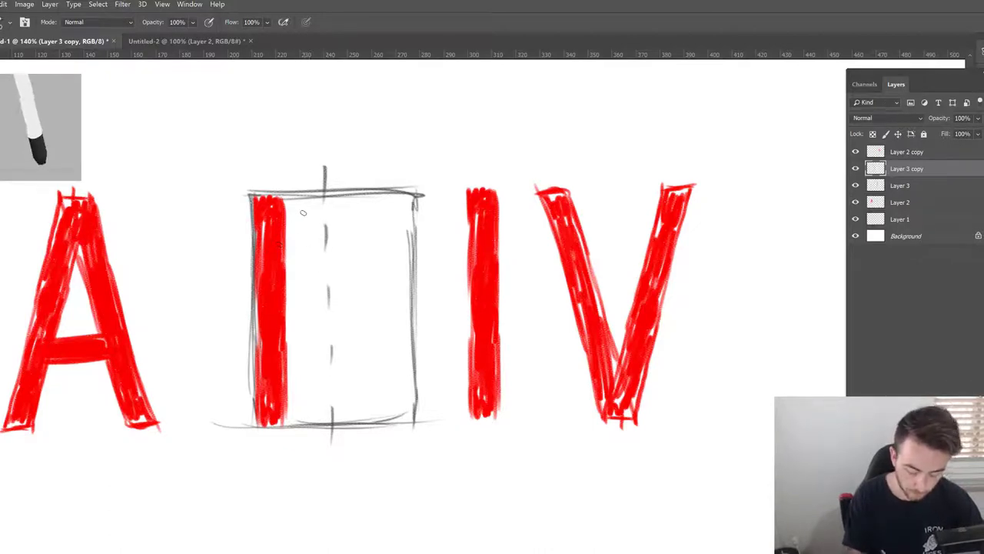
drag(284, 230, 319, 228)
drag(282, 199, 327, 198)
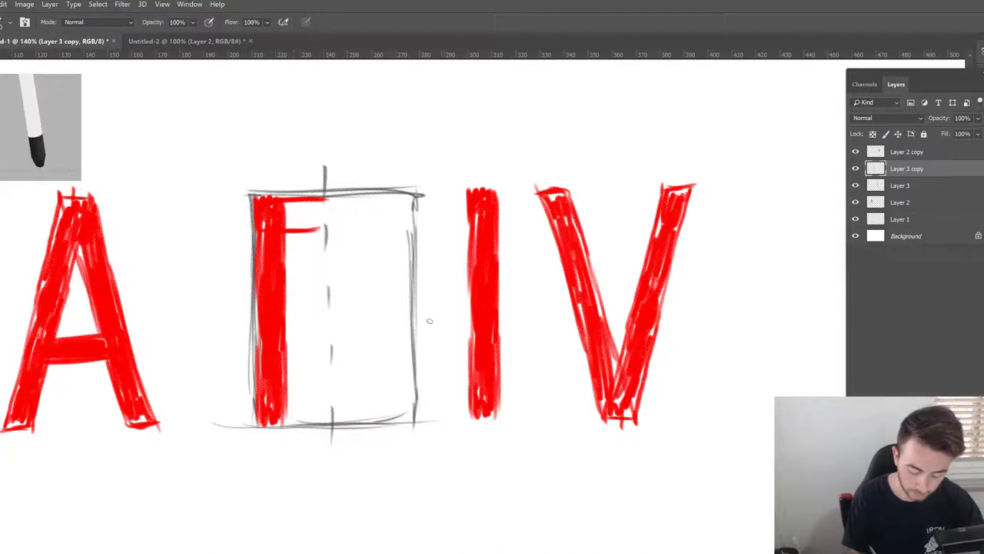
drag(285, 301, 322, 299)
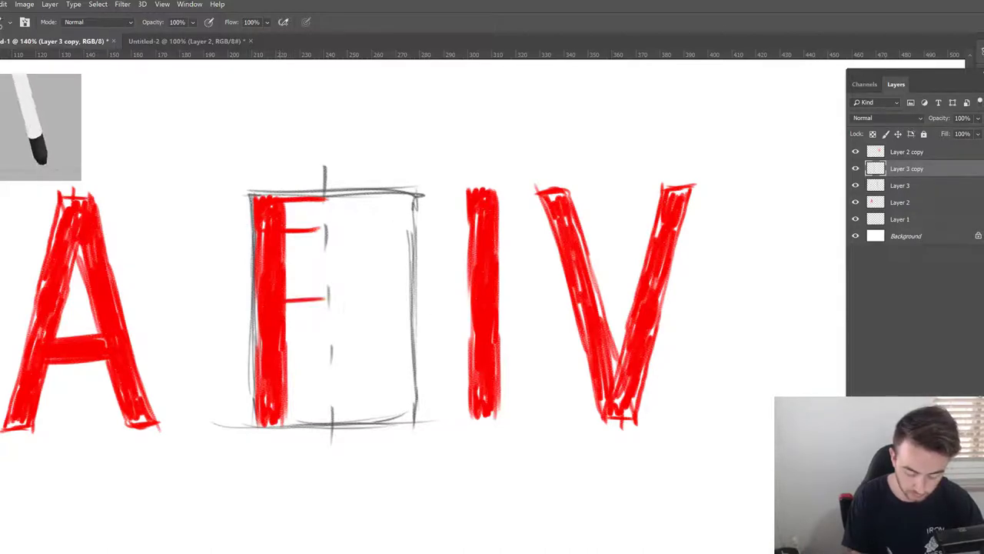
drag(286, 331, 309, 327)
drag(260, 423, 318, 425)
drag(283, 394, 332, 394)
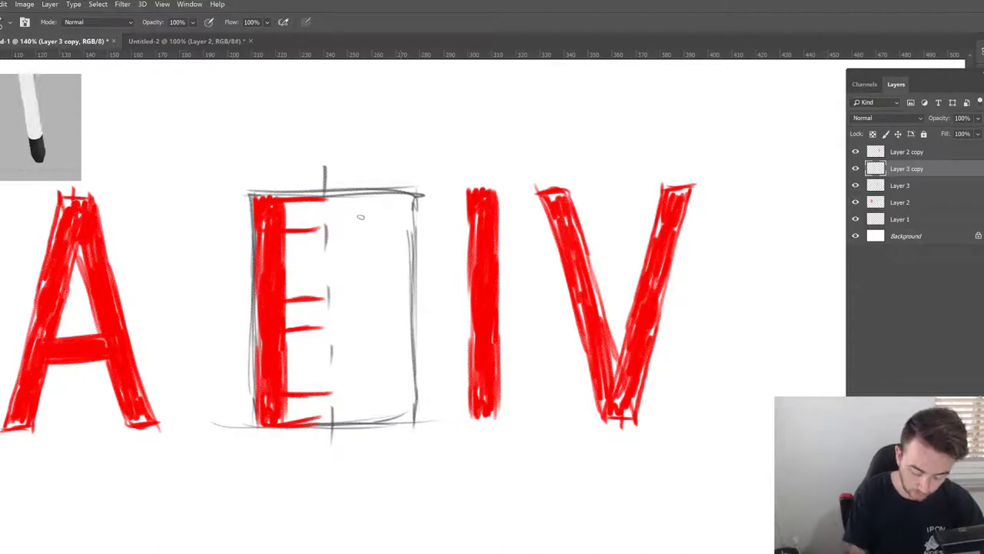
Mark the widths of the B's upper and lower bowls with pairs of short red vertical strokes, the lower pair slightly farther right.
mouse_move(363, 237)
mouse_down()
mouse_move(362, 269)
mouse_move(385, 269)
mouse_up()
drag(361, 339, 362, 374)
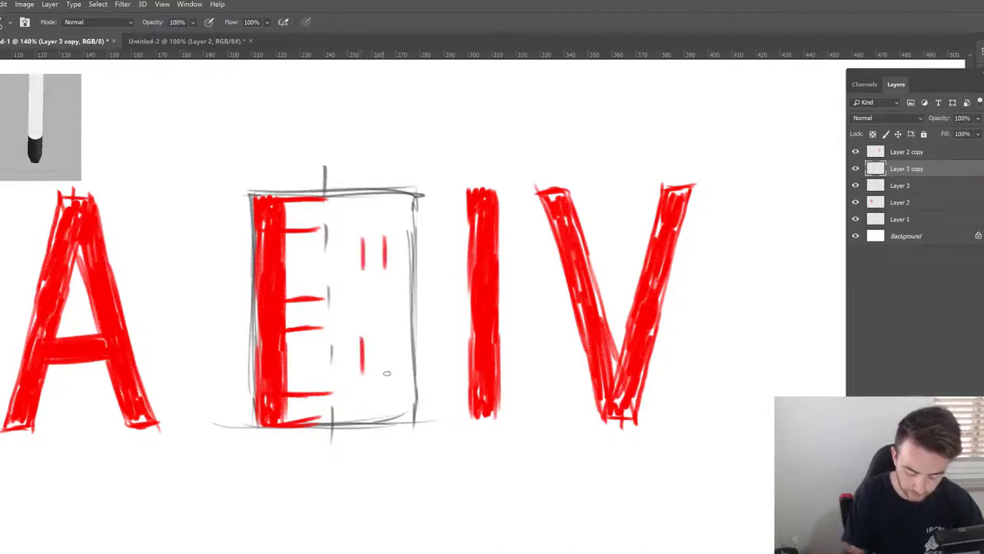
drag(388, 339, 387, 374)
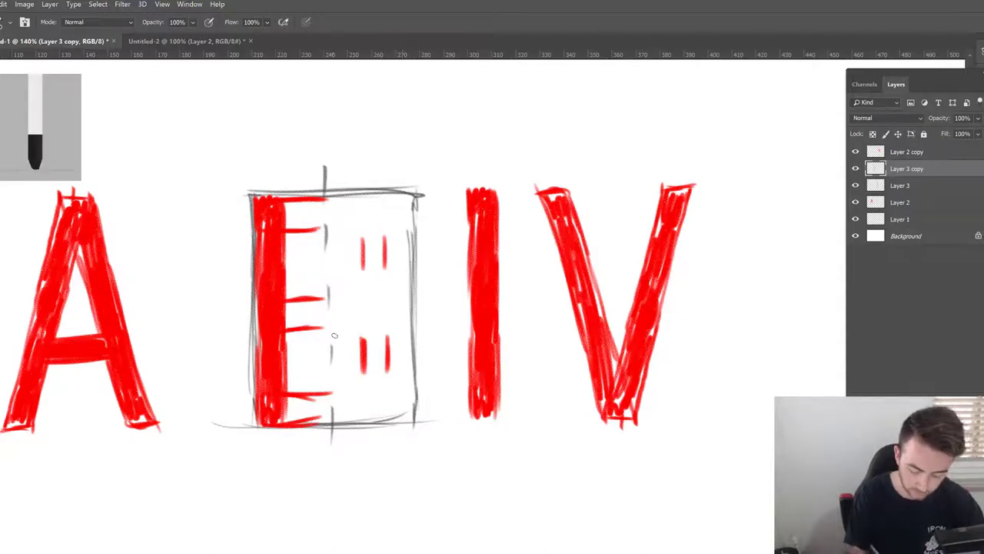
Join the guide strokes with red curves to outline the B's upper and lower bowls.
drag(297, 230, 333, 229)
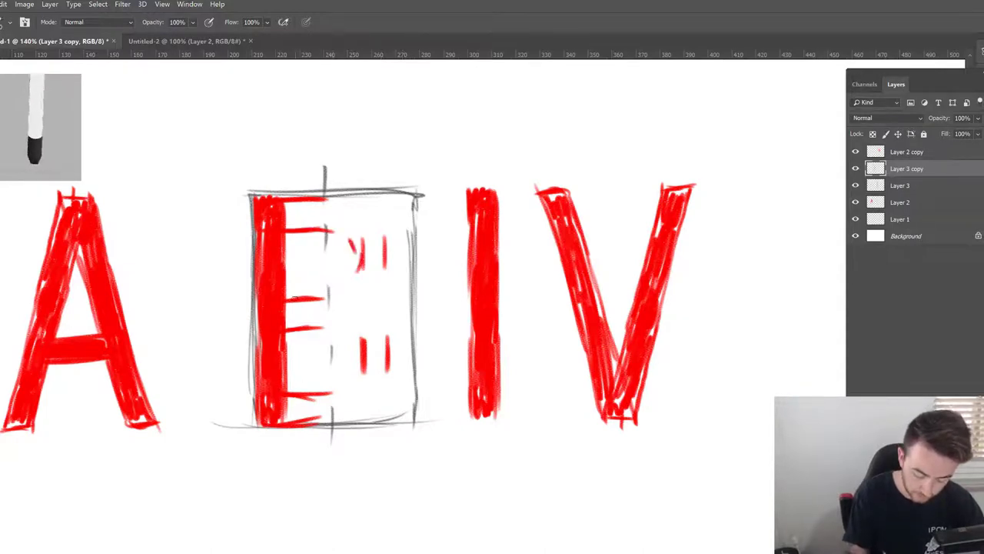
mouse_move(292, 300)
mouse_down()
mouse_move(346, 290)
mouse_move(351, 246)
mouse_up()
mouse_move(309, 198)
mouse_down()
mouse_move(351, 200)
mouse_move(380, 221)
mouse_move(391, 263)
mouse_up()
mouse_move(314, 326)
mouse_down()
mouse_move(372, 318)
mouse_move(392, 254)
mouse_move(379, 315)
mouse_move(356, 333)
mouse_up()
drag(327, 392, 361, 384)
drag(300, 423, 374, 413)
mouse_move(366, 327)
mouse_down()
mouse_move(396, 337)
mouse_move(395, 396)
mouse_move(369, 411)
mouse_up()
Shade the B's lower bowl, middle bar and upper bowl in red.
mouse_move(298, 397)
mouse_down()
mouse_move(373, 396)
mouse_move(382, 380)
mouse_move(385, 391)
mouse_move(370, 323)
mouse_move(377, 381)
mouse_move(365, 384)
mouse_move(385, 415)
mouse_move(289, 415)
mouse_move(346, 419)
mouse_up()
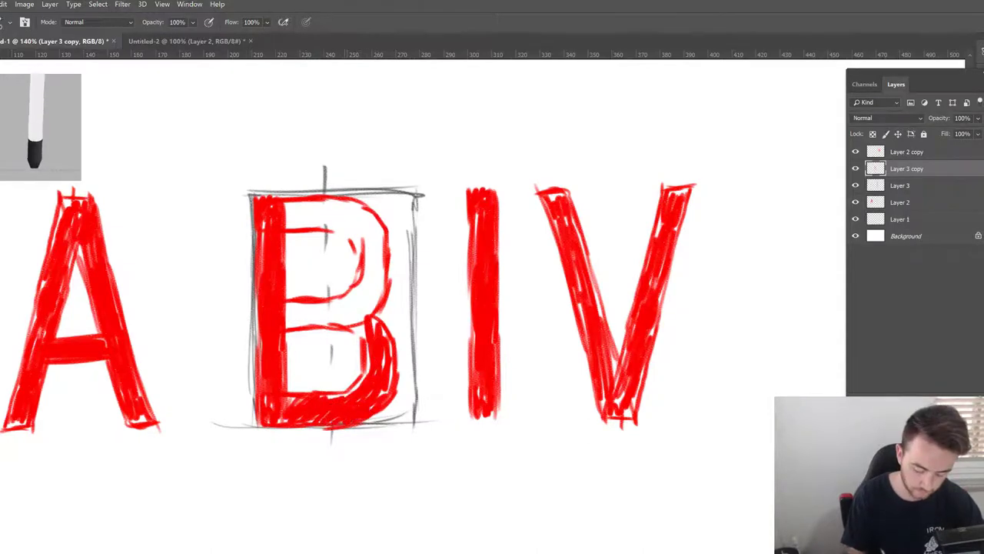
drag(389, 331, 380, 396)
mouse_move(284, 323)
mouse_down()
mouse_move(369, 300)
mouse_move(383, 254)
mouse_move(385, 307)
mouse_up()
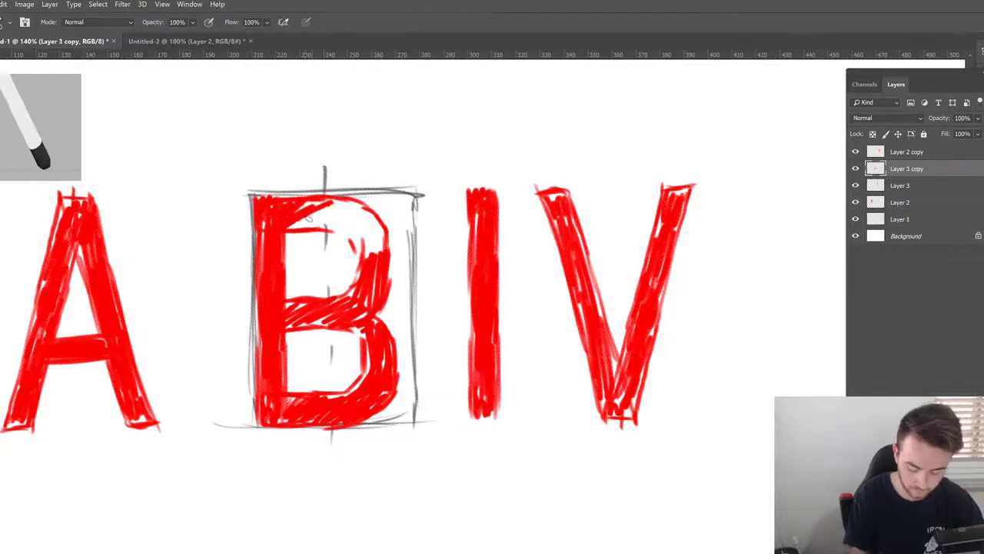
mouse_move(283, 211)
mouse_down()
mouse_move(360, 221)
mouse_move(385, 255)
mouse_move(371, 234)
mouse_up()
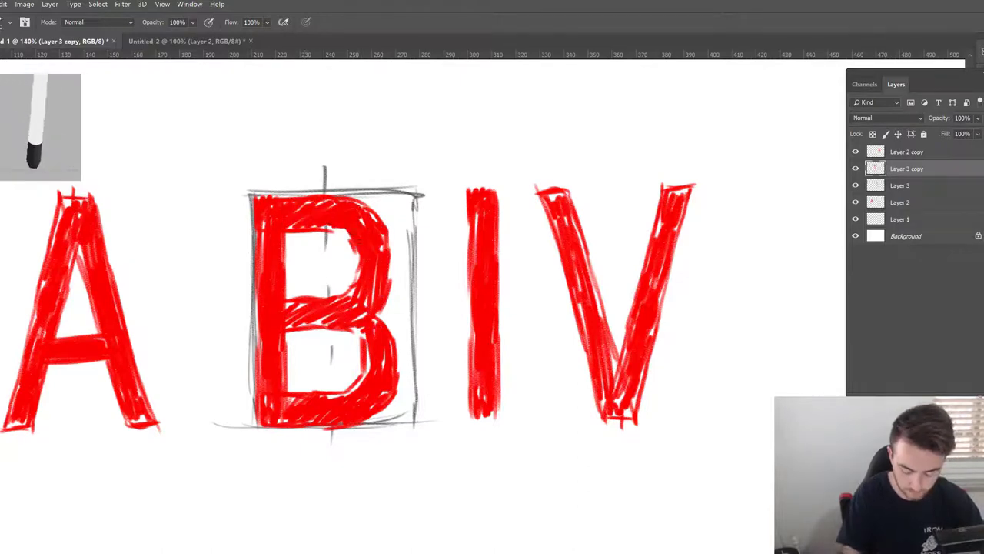
Hide Layer 1 with the sketched frame so only the red letters show.
key(z)
mouse_move(417, 341)
mouse_down()
mouse_move(364, 392)
mouse_move(419, 359)
mouse_up()
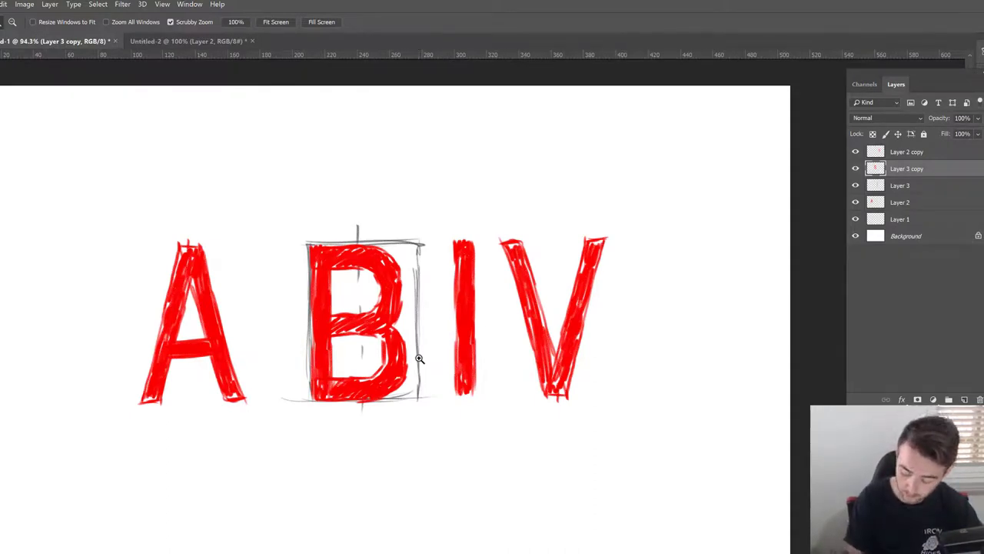
click(926, 222)
click(856, 220)
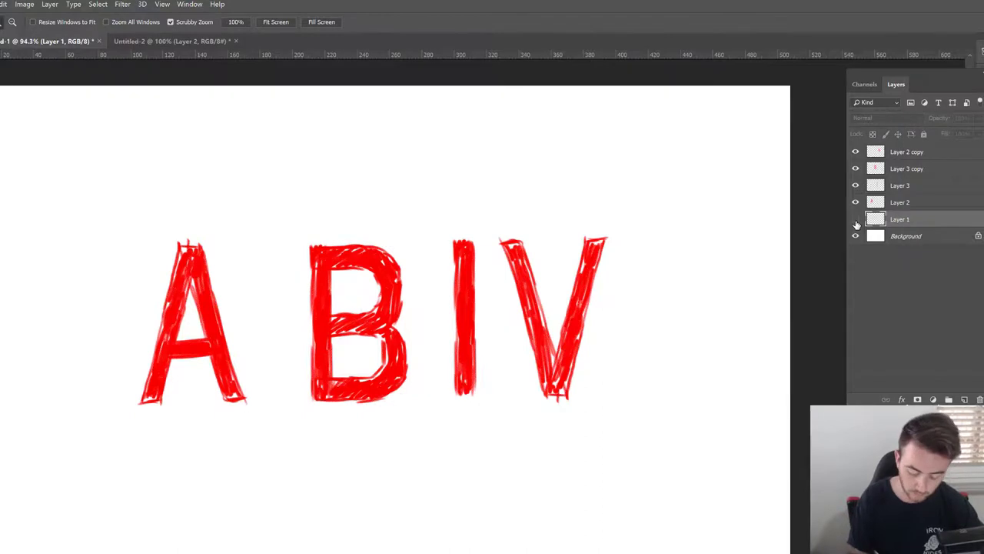
Toggle the A's and the B's layers off and on to check each letter separately.
drag(368, 386, 404, 393)
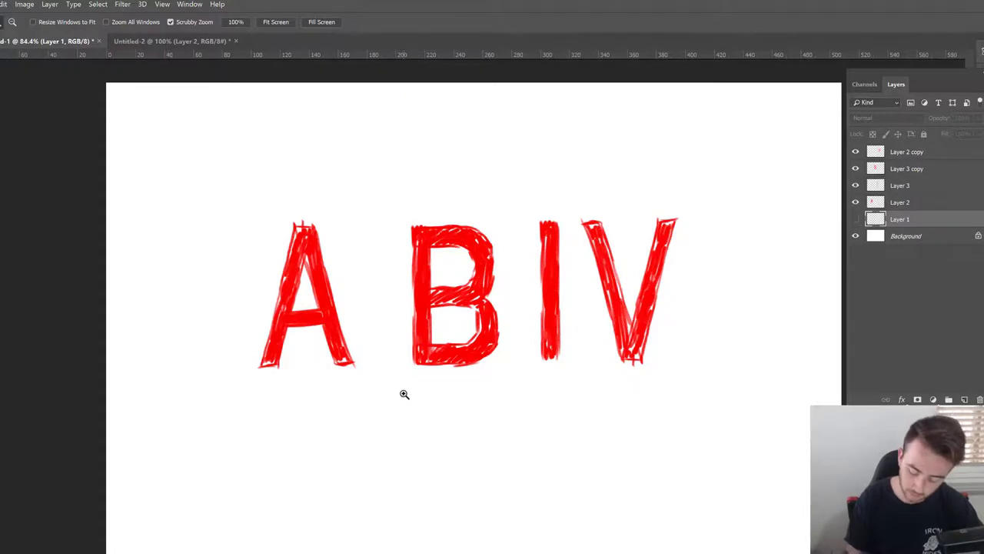
click(856, 204)
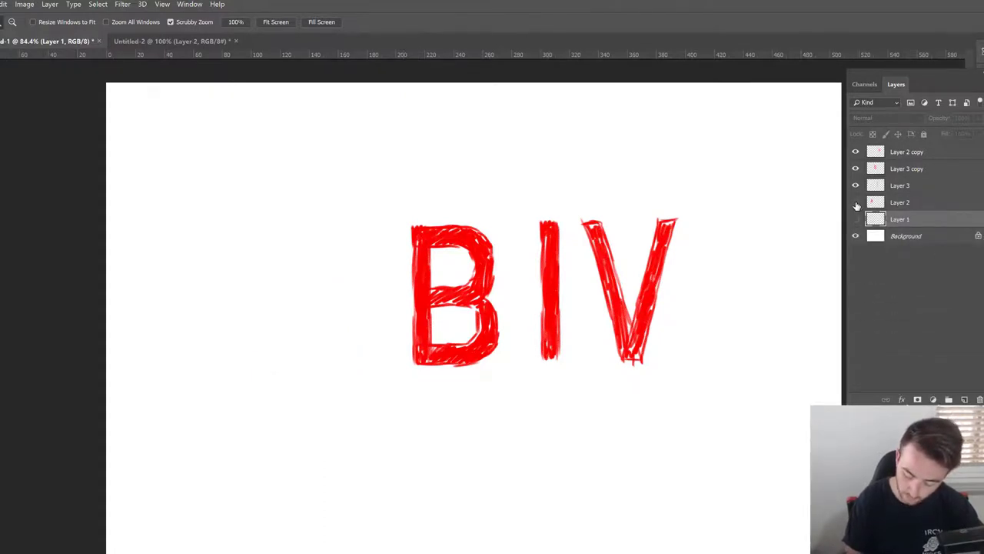
click(855, 204)
click(855, 168)
click(855, 169)
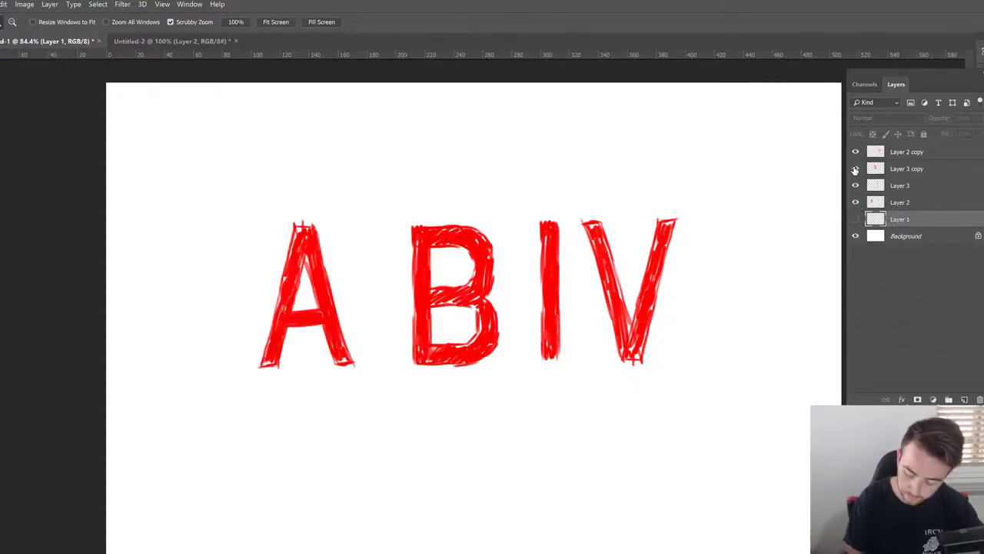
Rename the layer holding the B letter, Layer 3 copy, as B.
click(907, 169)
double_click(907, 169)
text(B)
key(Return)
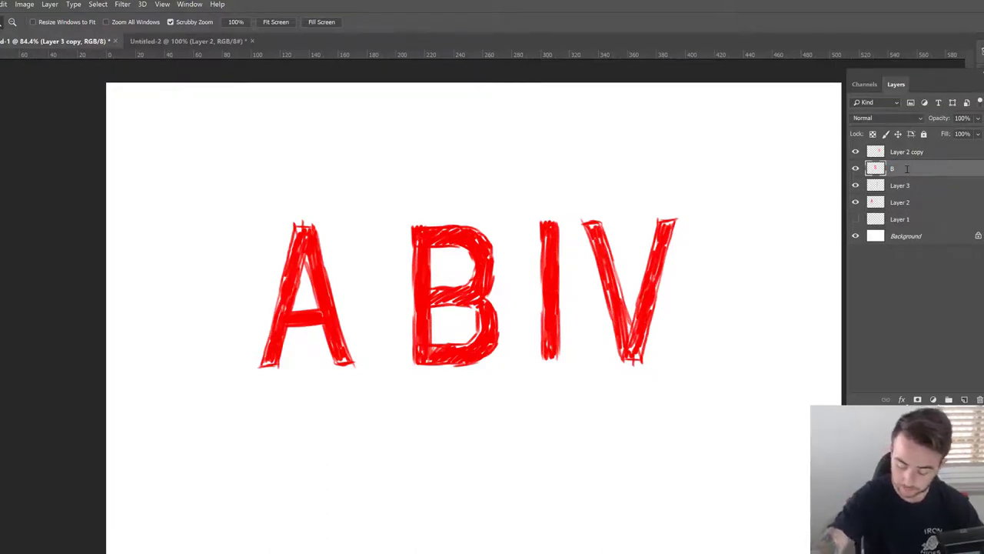
Duplicate the B layer and move the copy below the row of letters, between the B and the I.
drag(939, 169, 965, 399)
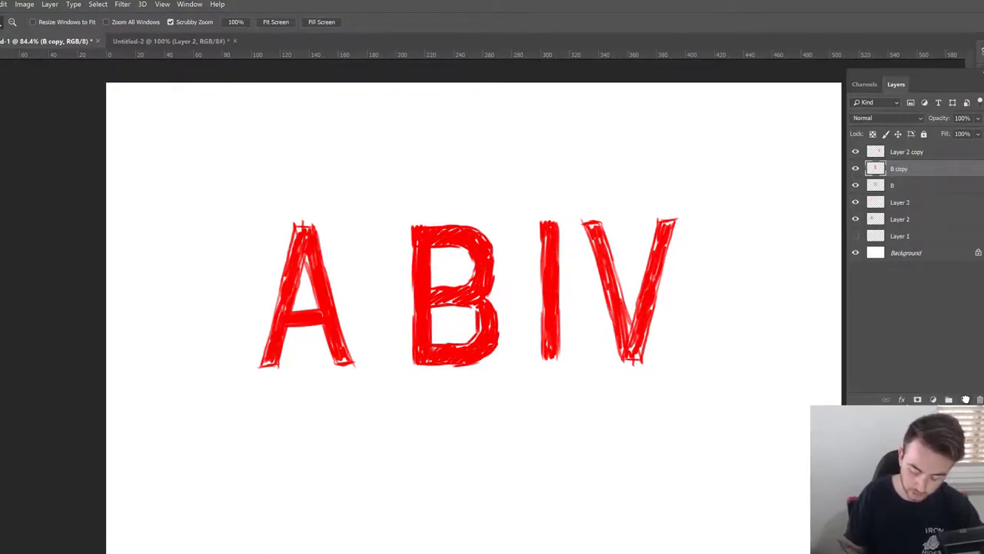
key(v)
mouse_move(499, 359)
mouse_down()
mouse_move(572, 508)
mouse_move(600, 429)
mouse_move(561, 348)
mouse_move(565, 523)
mouse_up()
Erase the lower bowl from the duplicated B so that only a P shape is left.
key(z)
drag(534, 472, 578, 471)
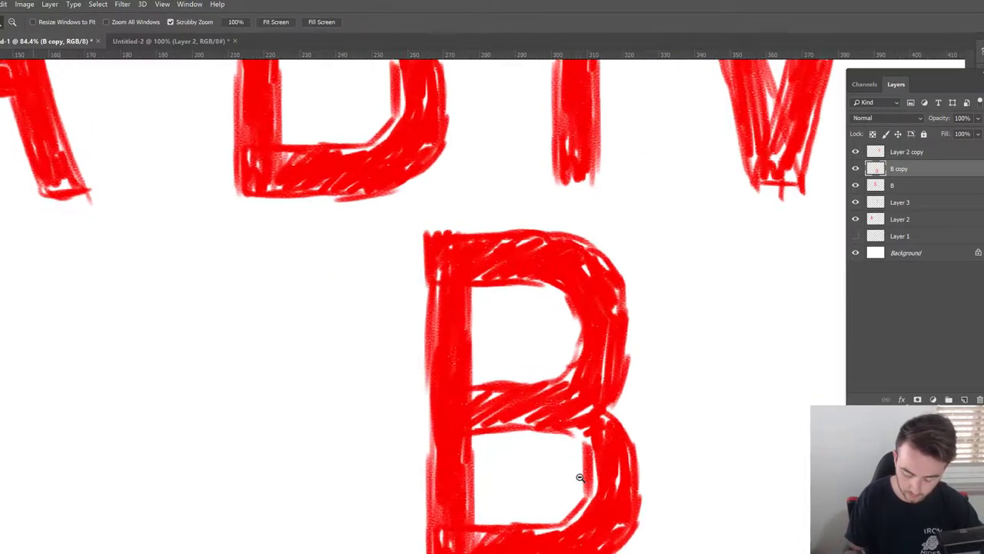
key(e)
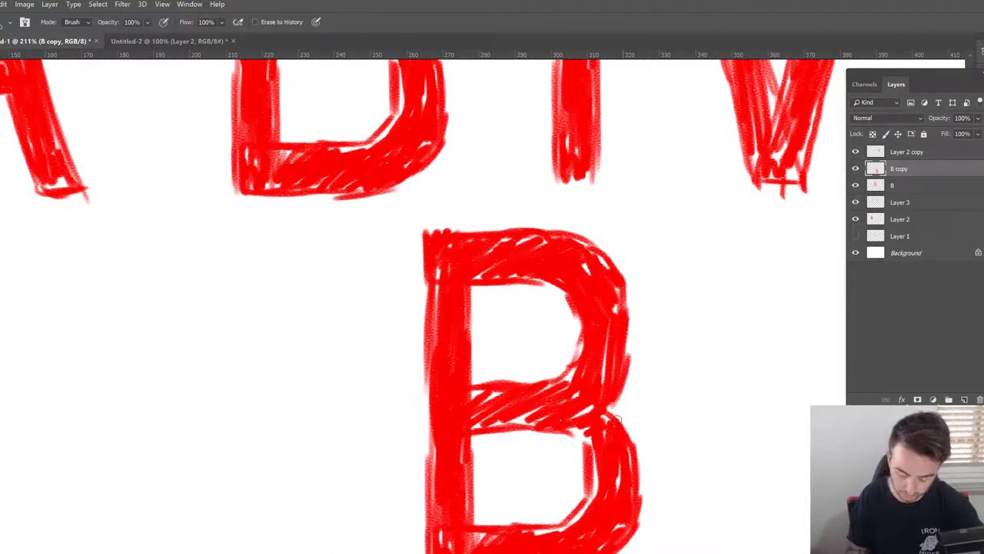
mouse_move(531, 443)
mouse_down()
mouse_move(587, 434)
mouse_move(631, 408)
mouse_move(545, 441)
mouse_move(611, 418)
mouse_move(605, 433)
mouse_move(640, 438)
mouse_move(607, 471)
mouse_up()
key(z)
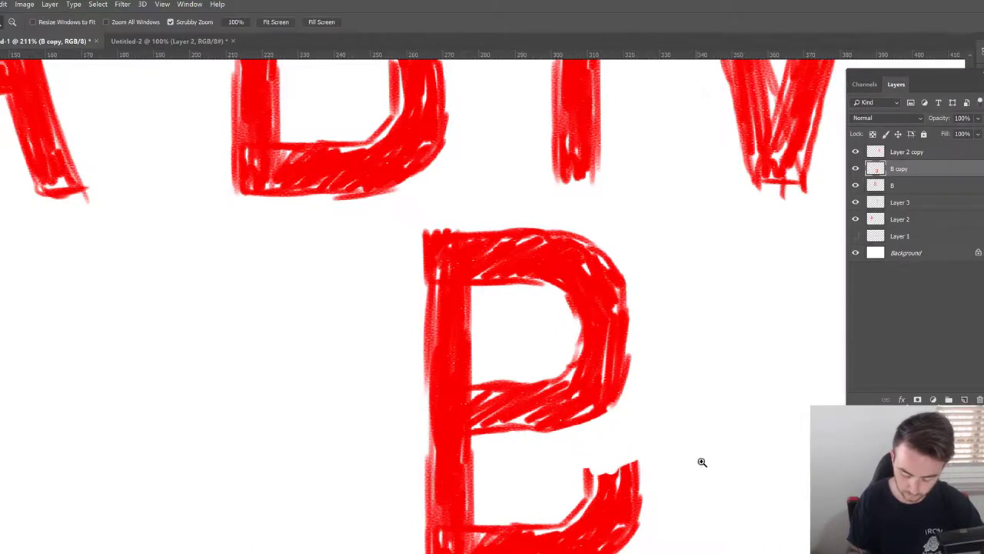
drag(703, 461, 670, 483)
key(e)
mouse_move(599, 489)
mouse_down()
mouse_move(598, 522)
mouse_move(602, 496)
mouse_move(617, 503)
mouse_move(637, 488)
mouse_move(642, 514)
mouse_move(679, 472)
mouse_move(642, 517)
mouse_up()
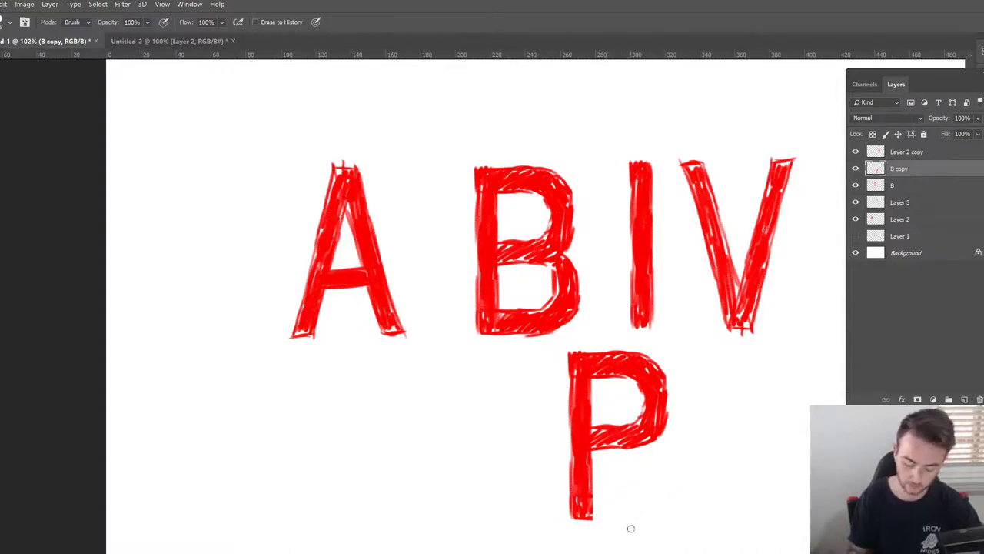
Move the P directly beneath the B, aligned with its stem.
key(v)
scroll(639, 481, up, 2)
drag(639, 481, 537, 488)
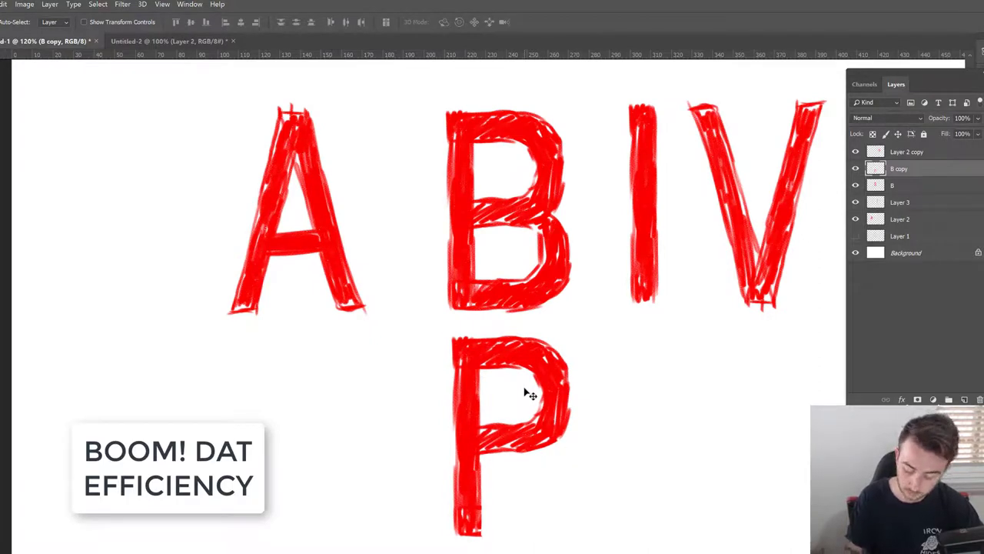
Duplicate the B layer again and place the copy to the right of the P in the second row.
key(alt+bracketleft)
key(ctrl+j)
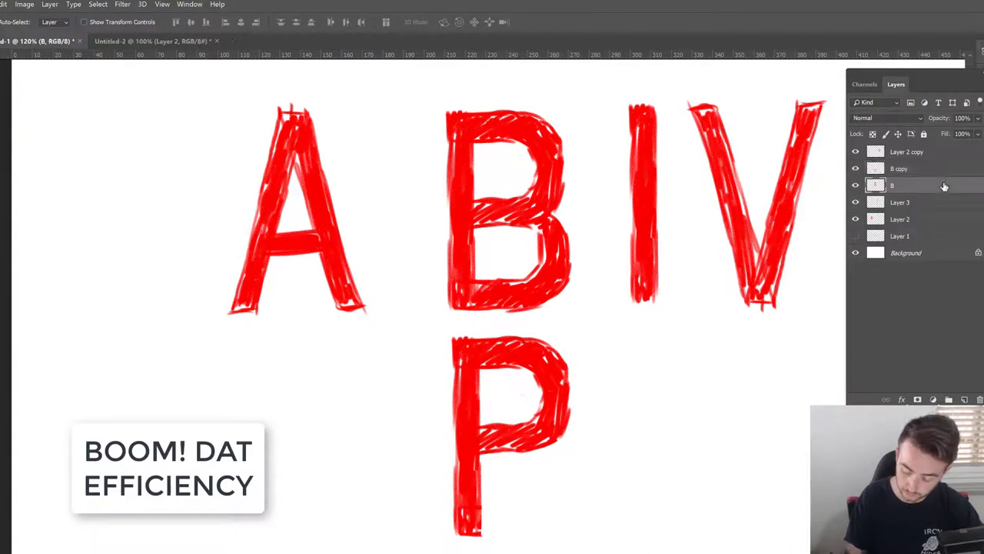
drag(543, 347, 752, 538)
key(space)
mouse_move(717, 458)
mouse_down()
mouse_move(559, 371)
mouse_move(599, 343)
mouse_move(605, 367)
mouse_up()
Turn the new B copy into a D by erasing its middle bar and filling and smoothing its curved side in red.
key(e)
key(b)
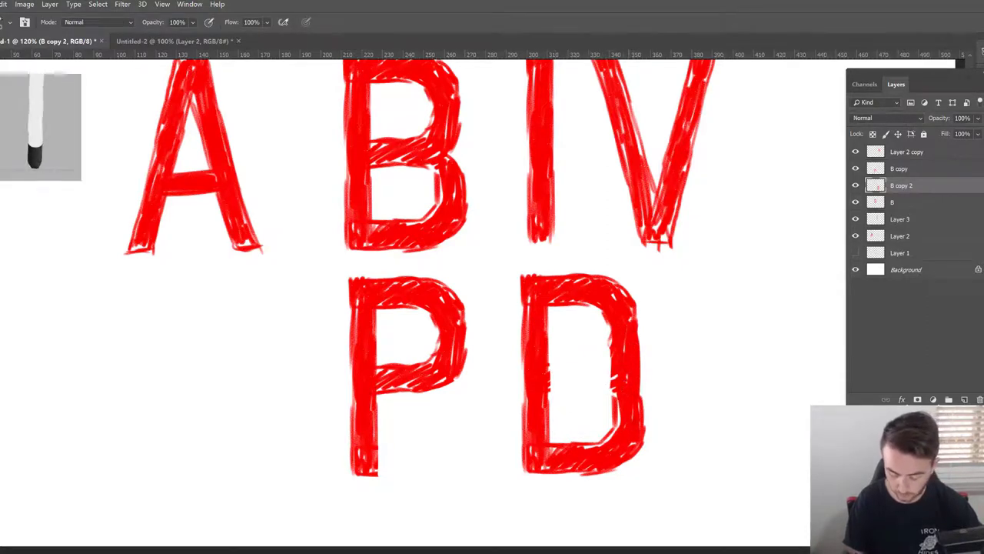
key(e)
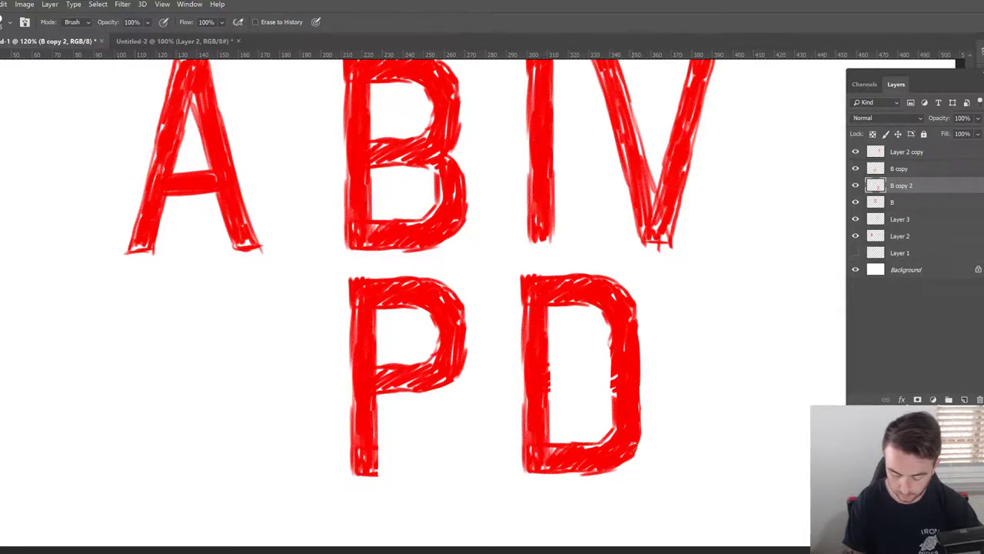
key(ctrl+0)
Check which letter the B copy 2 layer holds by toggling its visibility, and rename it D.
key(v)
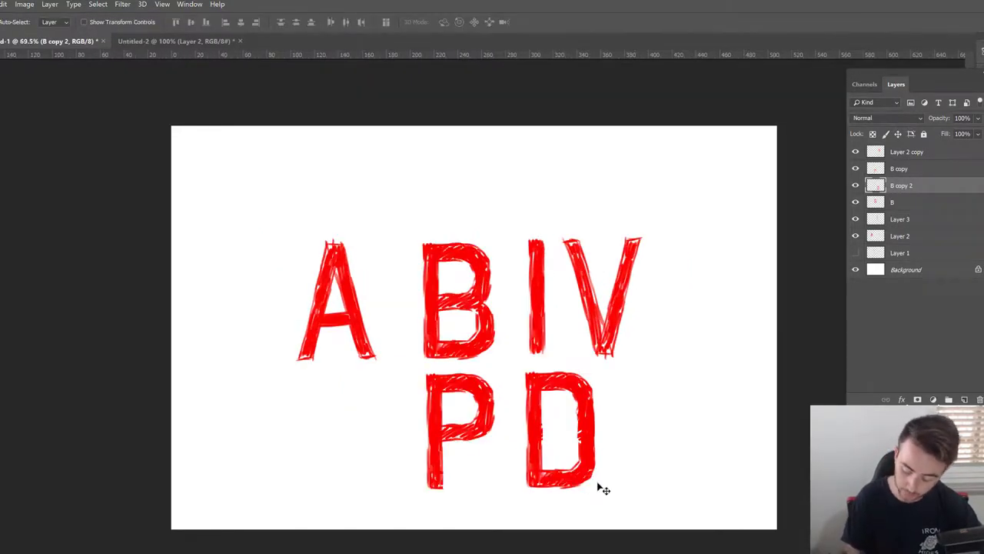
click(855, 185)
click(855, 186)
double_click(900, 186)
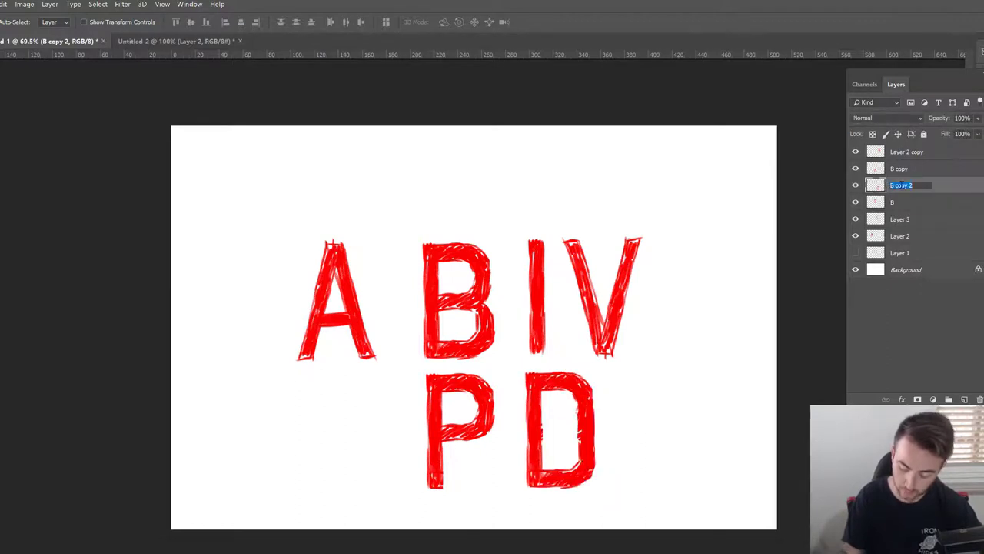
text(D)
key(Return)
Rename Layer 3 as I and Layer 2 as A, toggling Layer 2's visibility to identify its letter.
mouse_move(856, 236)
mouse_down()
mouse_move(856, 220)
mouse_move(855, 236)
mouse_up()
double_click(899, 219)
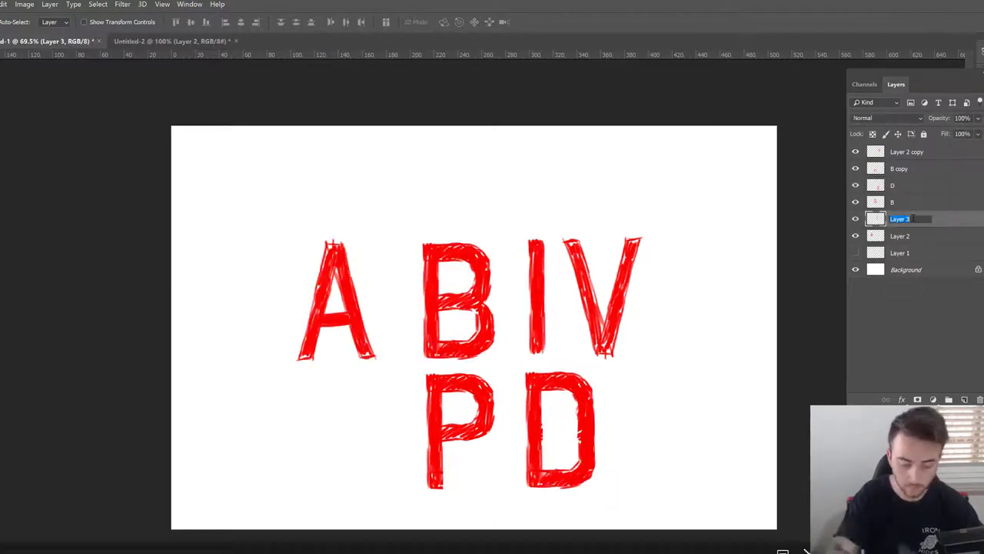
text(I)
key(Return)
click(855, 236)
click(856, 236)
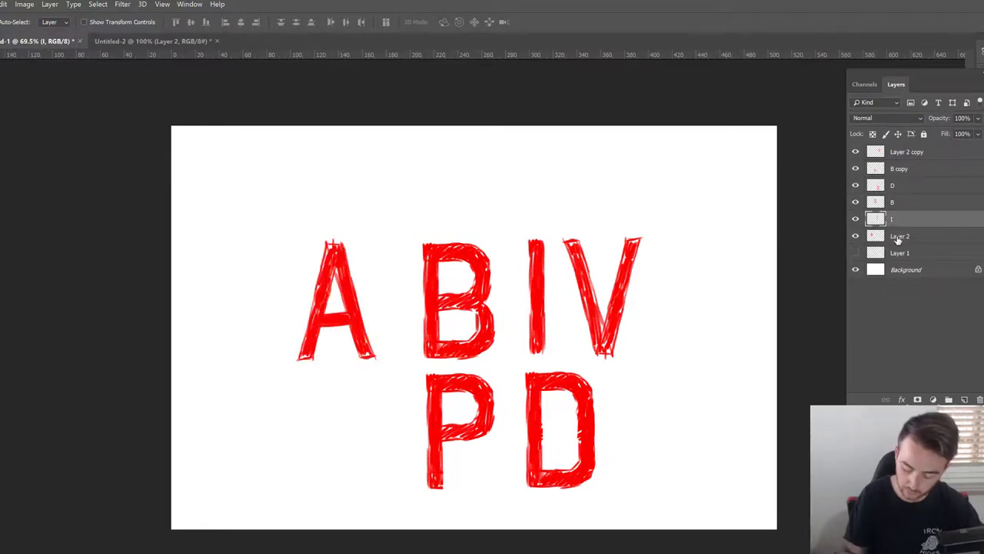
double_click(899, 236)
text(A)
key(Return)
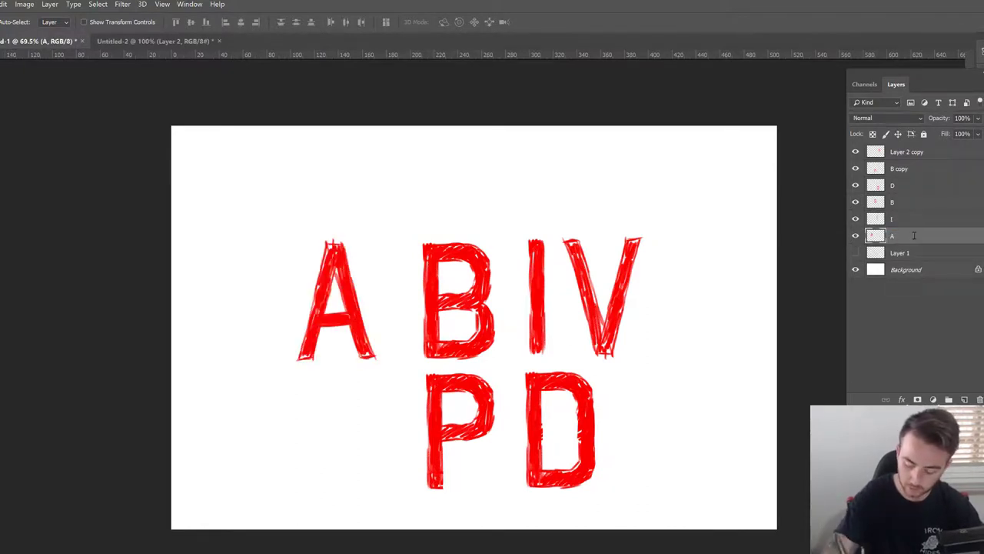
Rename the B copy layer as P and Layer 2 copy as V, toggling each one's visibility to identify its letter.
click(856, 168)
click(856, 170)
double_click(898, 169)
text(P)
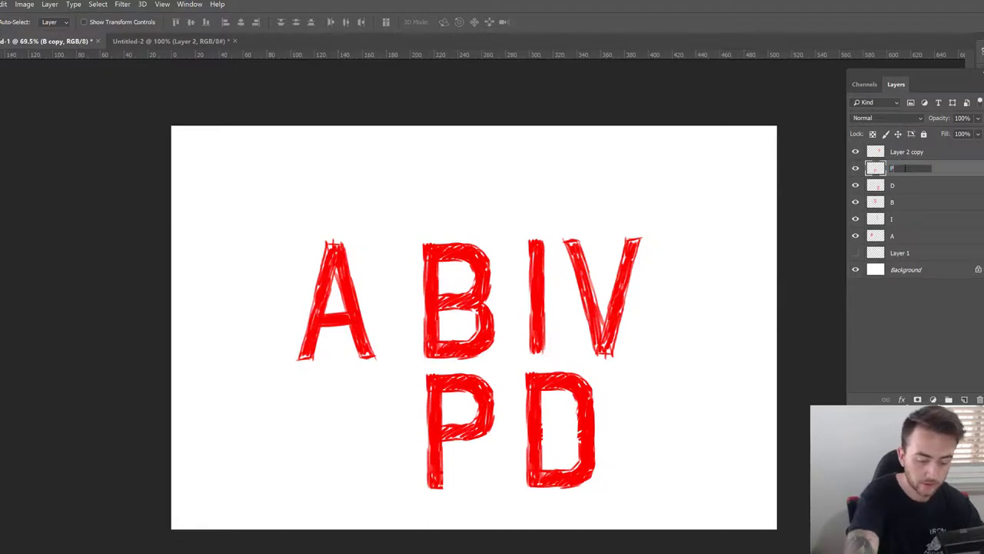
key(Return)
click(856, 151)
click(856, 152)
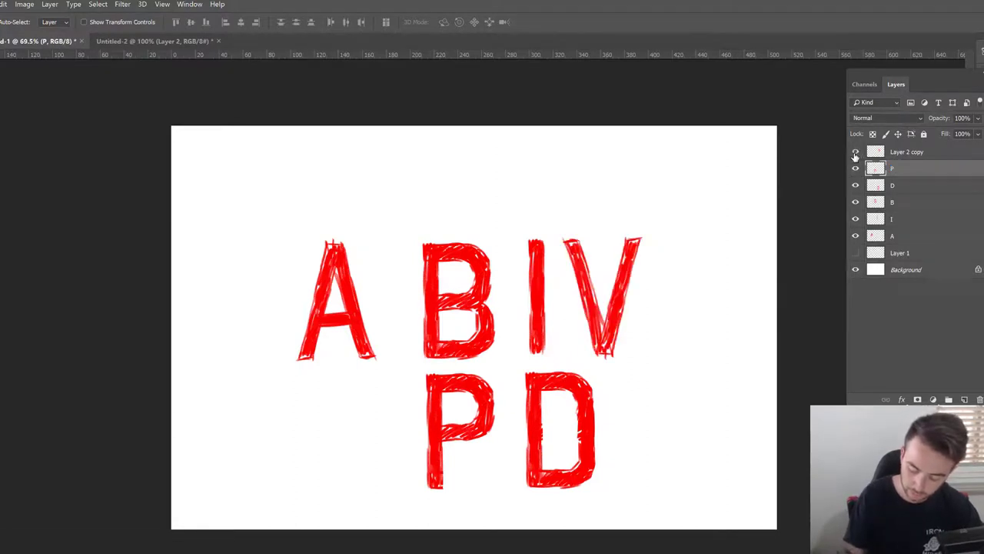
double_click(907, 152)
text(V)
key(Return)
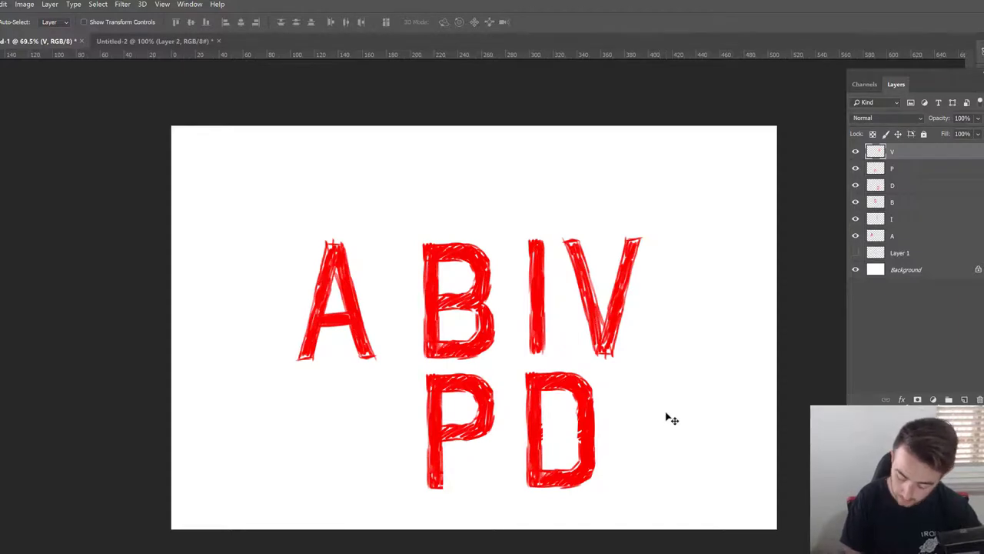
Duplicate the P layer and move the copy to the left of the P, beneath the A.
drag(932, 168, 964, 399)
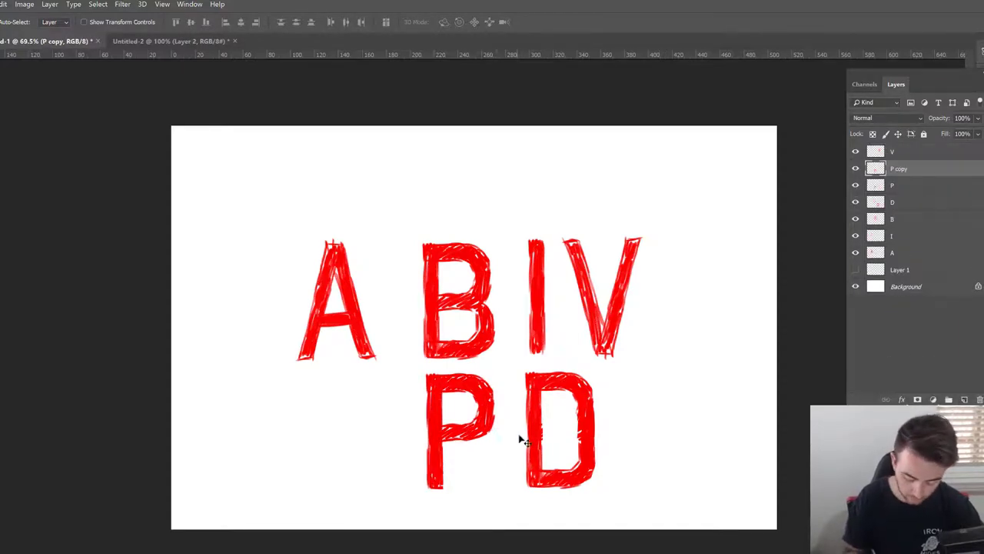
drag(520, 440, 402, 447)
key(z)
click(378, 468)
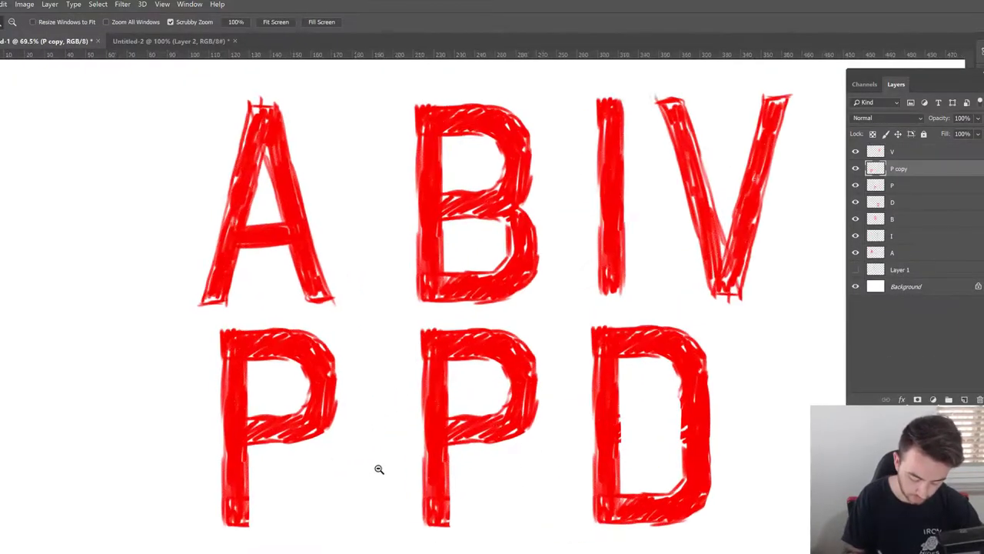
Paint a red diagonal leg with a squared foot under the bowl of the P copy to form an R.
key(b)
drag(337, 413, 357, 463)
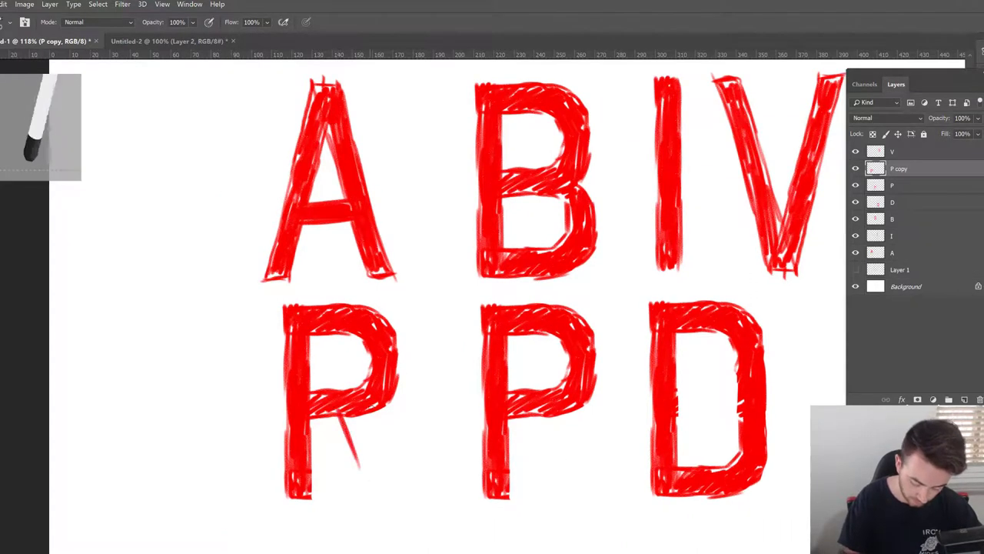
mouse_move(363, 415)
mouse_down()
mouse_move(379, 460)
mouse_move(362, 475)
mouse_move(365, 497)
mouse_up()
mouse_move(363, 415)
mouse_down()
mouse_move(388, 486)
mouse_move(369, 483)
mouse_up()
drag(343, 413, 382, 483)
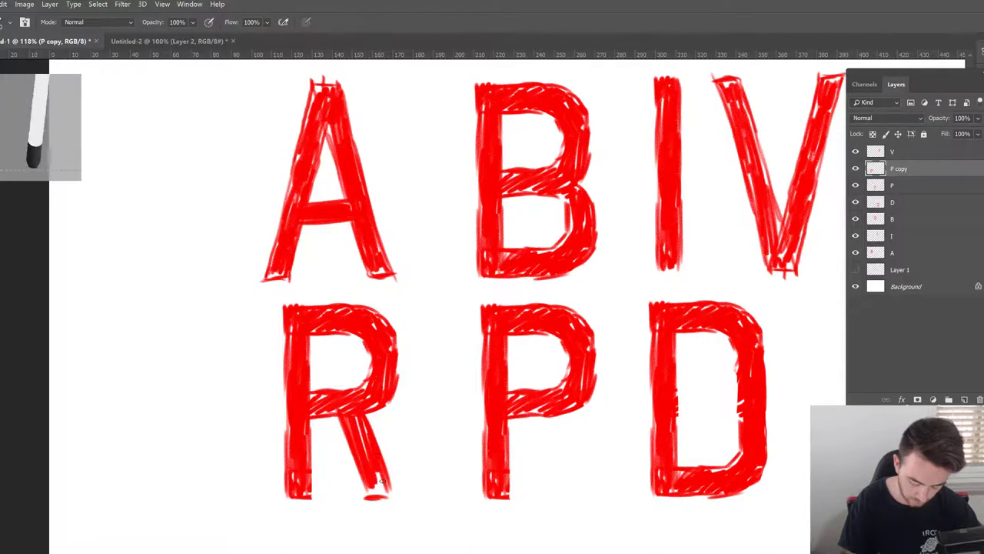
key(z)
drag(454, 431, 442, 455)
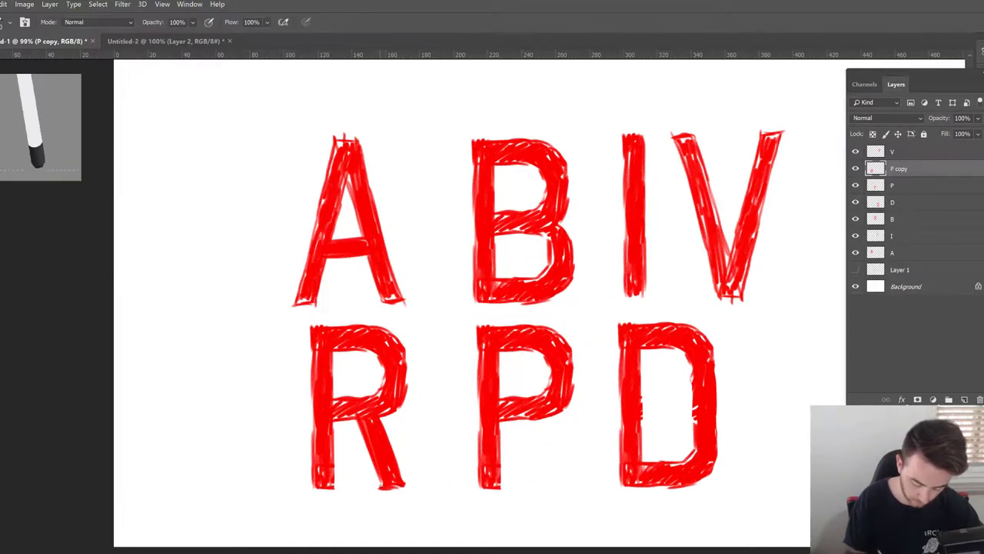
drag(397, 479, 406, 486)
Trim the inner edge of the R's diagonal leg with the eraser and rename its layer R.
key(e)
drag(356, 425, 370, 464)
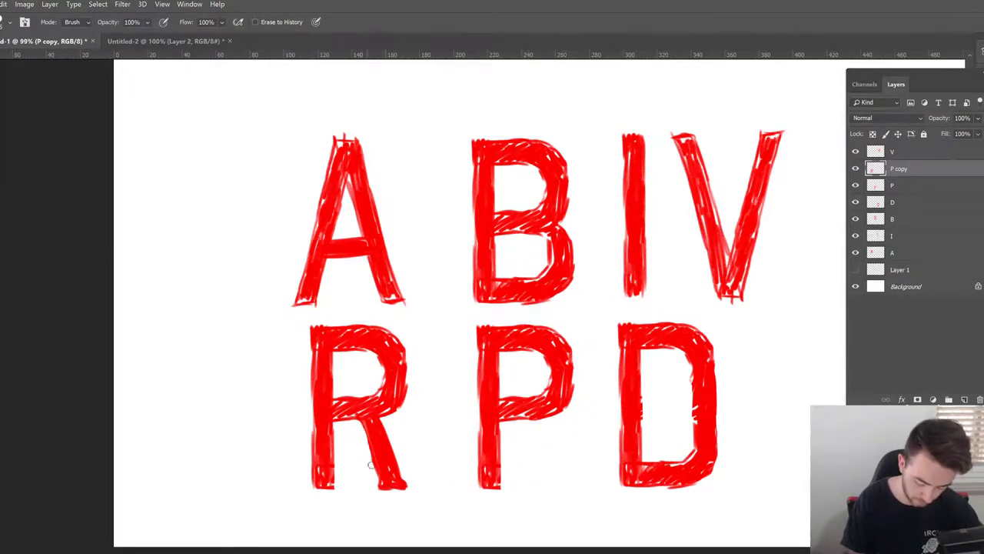
key(z)
drag(457, 472, 406, 419)
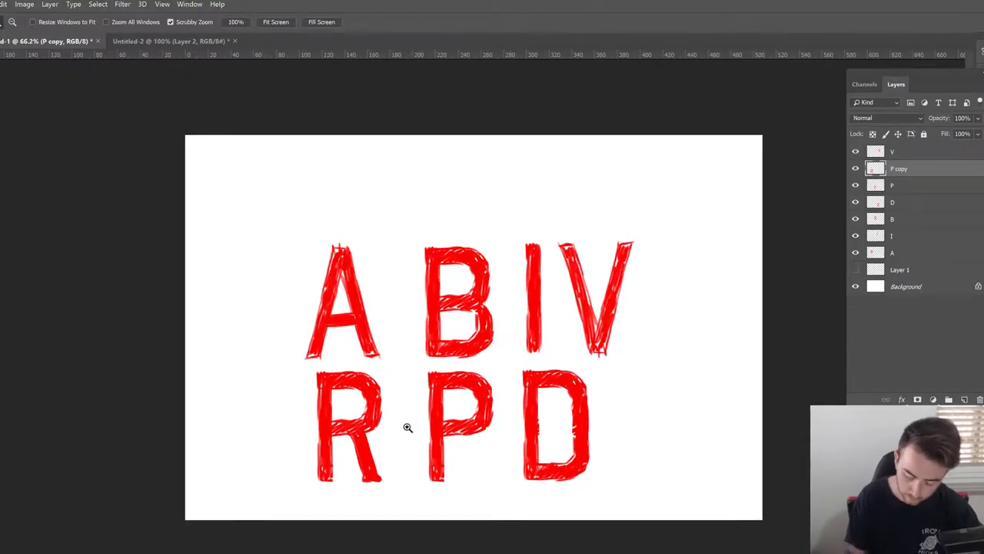
text(R)
key(Return)
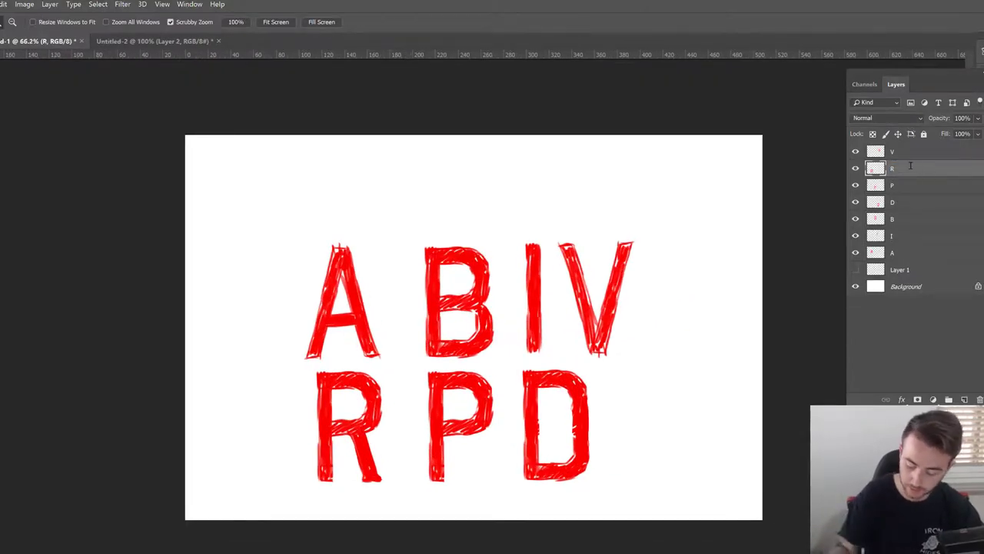
Duplicate the P layer and move the copy to the right of the D.
drag(929, 189, 948, 399)
key(v)
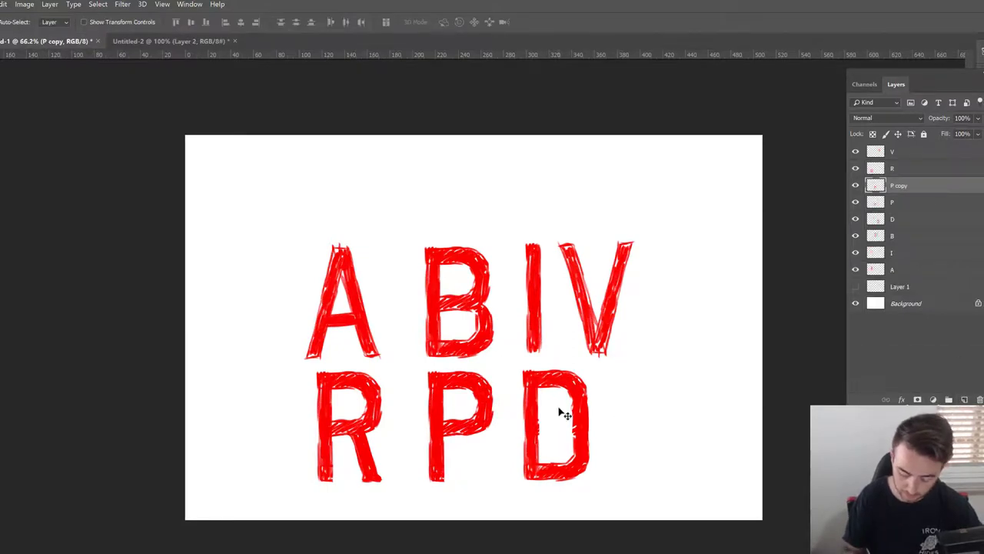
mouse_move(562, 411)
mouse_down()
mouse_move(785, 403)
mouse_move(771, 409)
mouse_up()
Erase the curved side of the new P copy's bowl, leaving its upper and middle bars as open arms.
key(e)
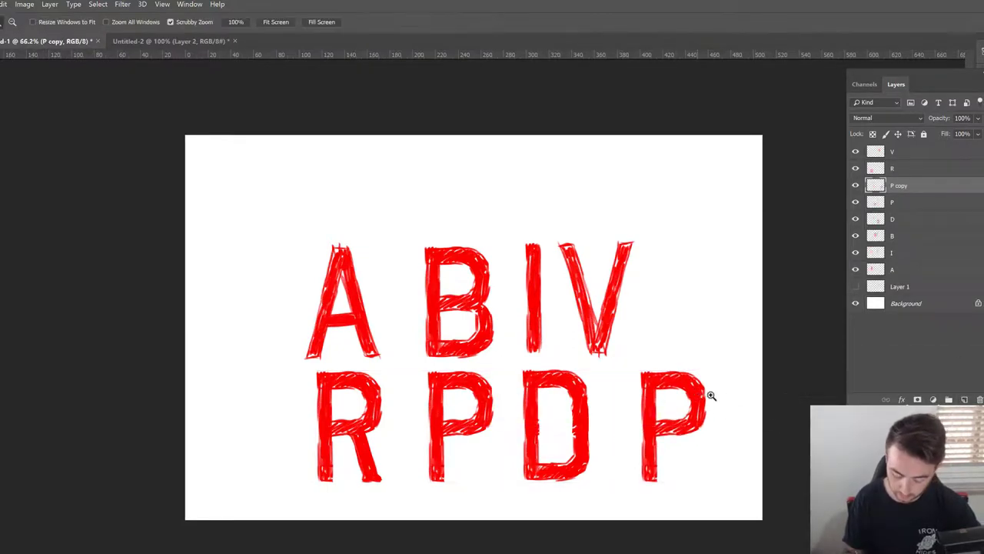
scroll(712, 395, up, 5)
drag(645, 391, 732, 387)
mouse_move(657, 408)
mouse_down()
mouse_move(669, 398)
mouse_move(700, 415)
mouse_move(651, 446)
mouse_move(675, 450)
mouse_move(728, 429)
mouse_move(676, 430)
mouse_move(621, 406)
mouse_move(610, 416)
mouse_move(624, 415)
mouse_up()
Extend the upper arm in red to a squared end to start the F.
key(z)
alt+click(731, 455)
key(b)
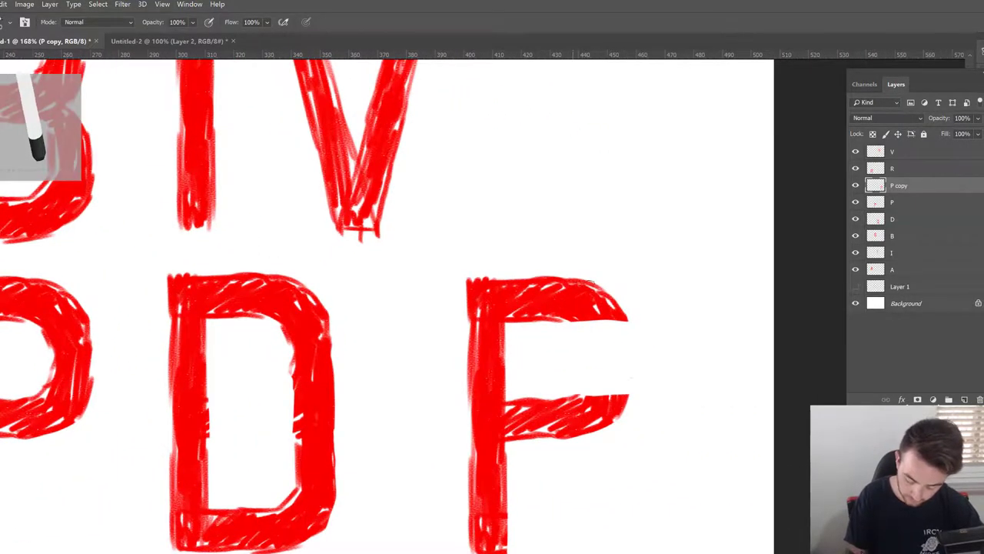
mouse_move(572, 283)
mouse_down()
mouse_move(635, 285)
mouse_move(623, 297)
mouse_move(608, 291)
mouse_move(625, 286)
mouse_up()
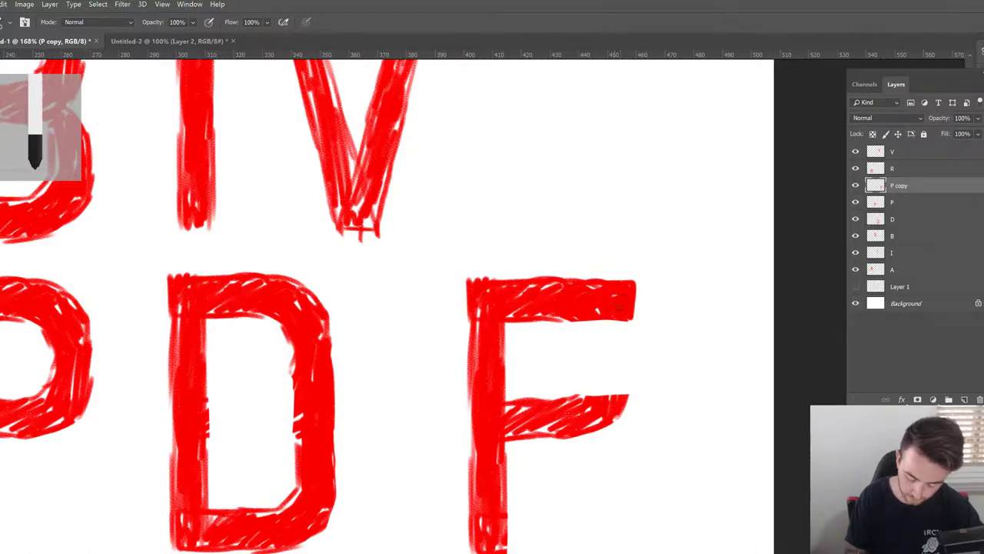
Shorten the F's middle arm with the eraser and tidy its lower edge and end with red strokes.
key(z)
mouse_move(656, 415)
mouse_down()
mouse_move(638, 424)
mouse_move(618, 415)
mouse_move(634, 406)
mouse_up()
key(e)
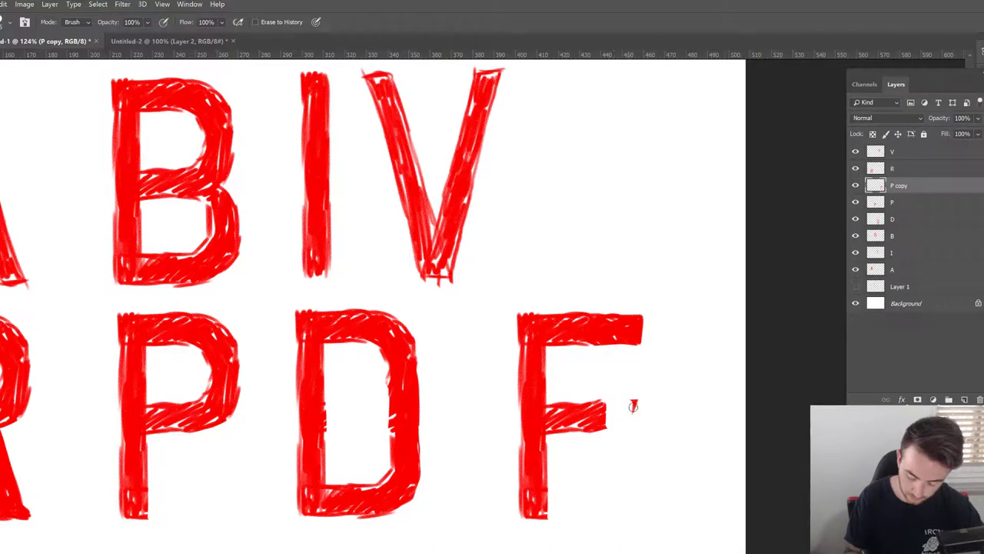
key(b)
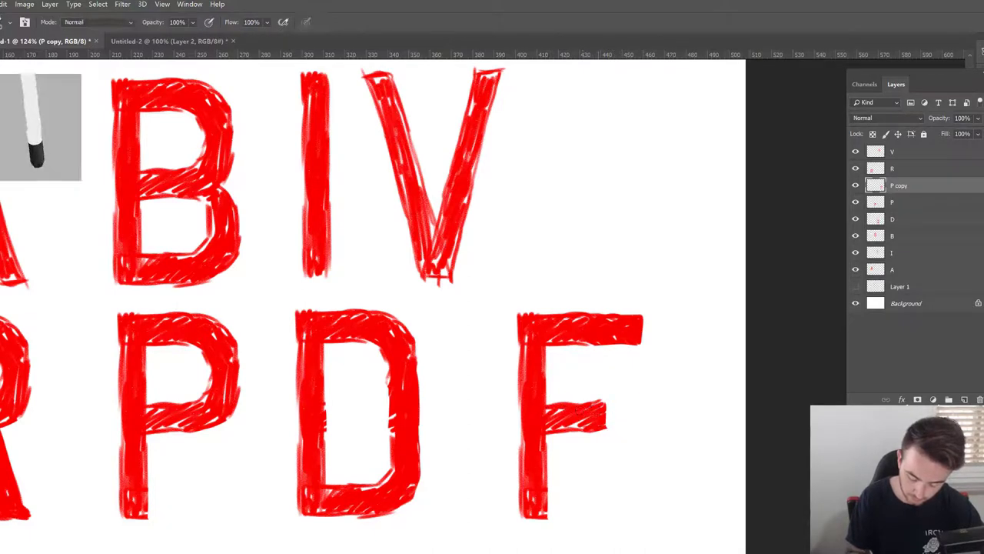
drag(545, 428, 608, 430)
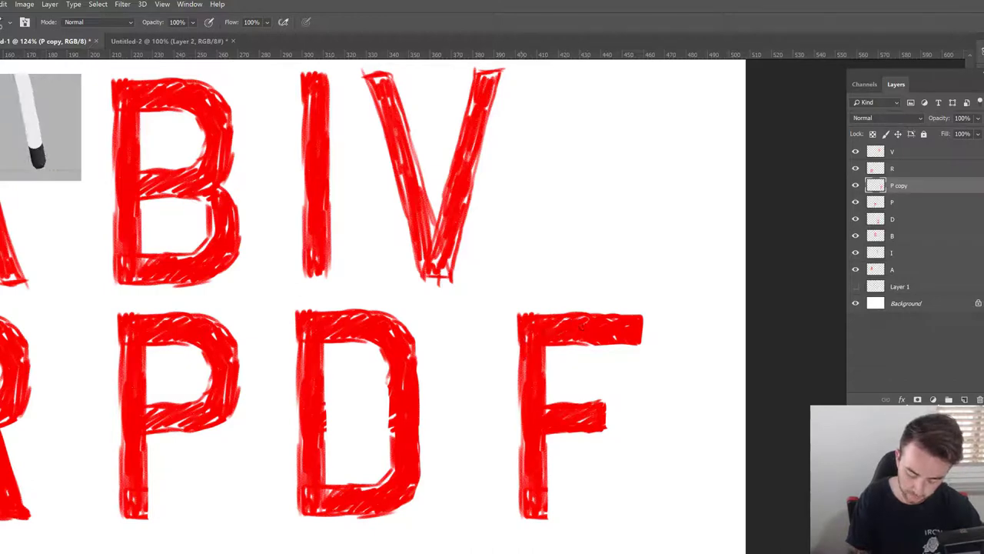
Move the F closer to the D and rename its layer F.
key(z)
key(ctrl+0)
key(v)
drag(683, 426, 655, 431)
key(z)
double_click(899, 186)
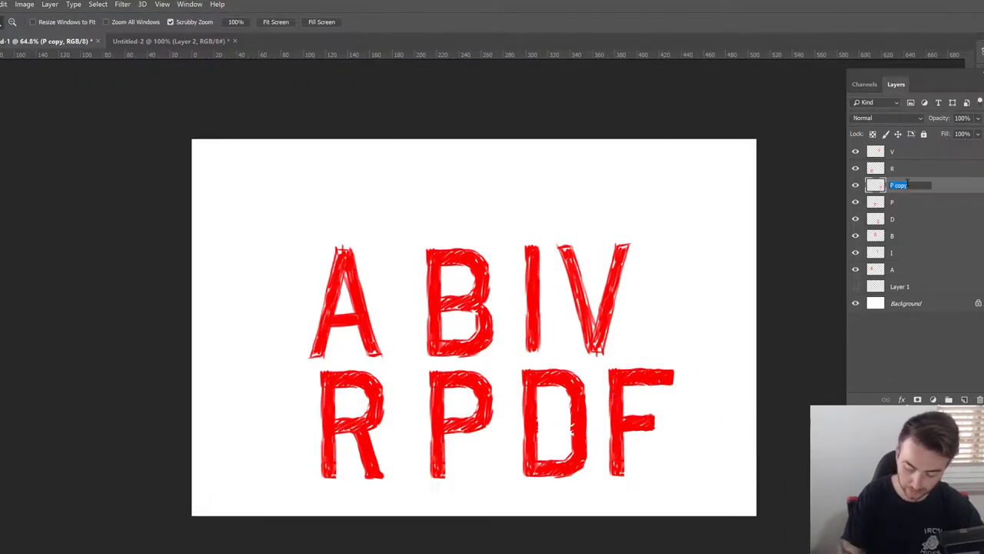
text(F)
key(Return)
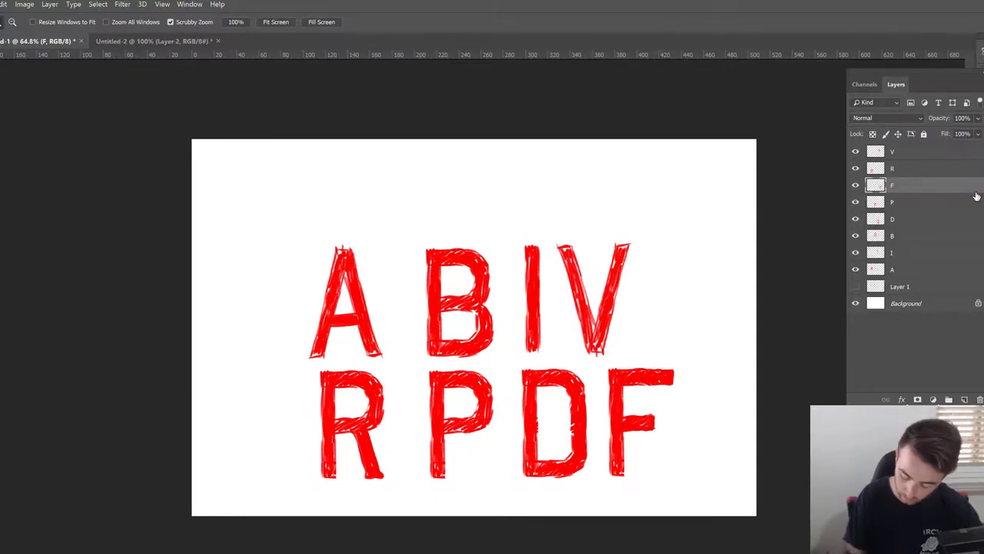
Duplicate the I layer, try moving the copy to the right of the V, and undo that move.
click(949, 248)
key(ctrl+j)
key(v)
drag(529, 327, 723, 316)
key(ctrl+z)
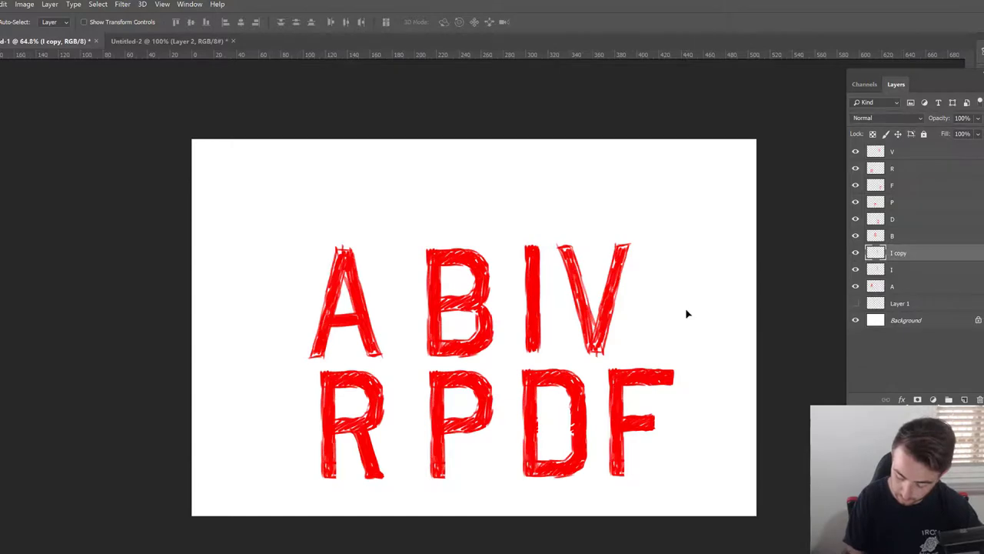
Duplicate the B layer and place the copy to the right of the V in the upper row.
click(948, 236)
key(ctrl+j)
drag(523, 326, 761, 303)
Erase the curved right sides of the B copy, leaving three open arms with a shorter middle one.
key(z)
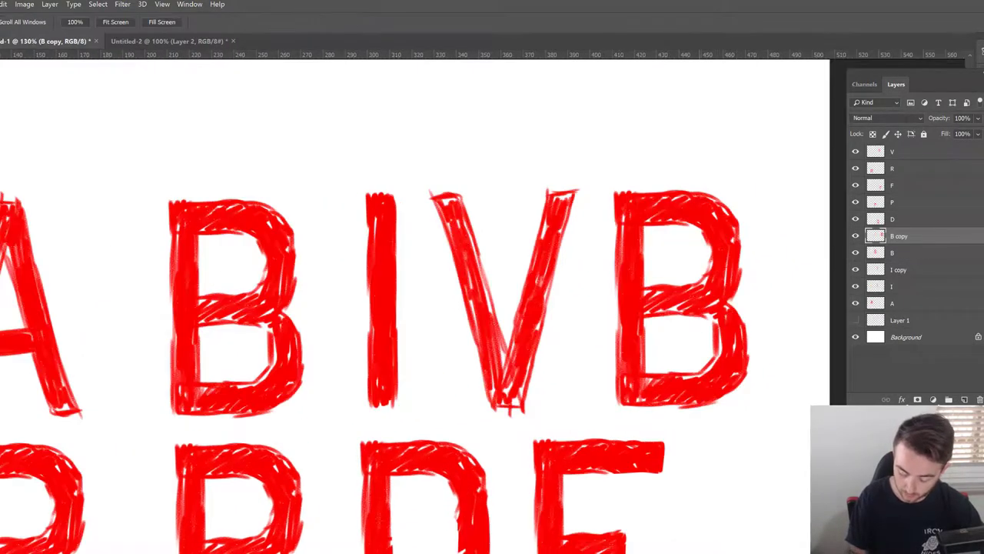
key(e)
drag(683, 276, 738, 275)
drag(741, 231, 699, 231)
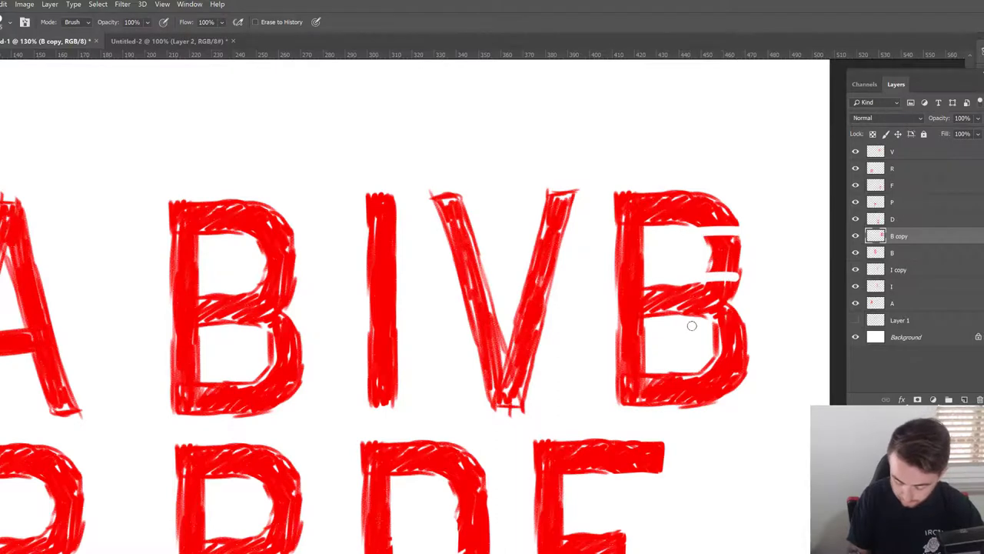
drag(677, 323, 758, 323)
mouse_move(727, 361)
mouse_down()
mouse_move(762, 347)
mouse_move(753, 335)
mouse_move(704, 327)
mouse_move(746, 341)
mouse_up()
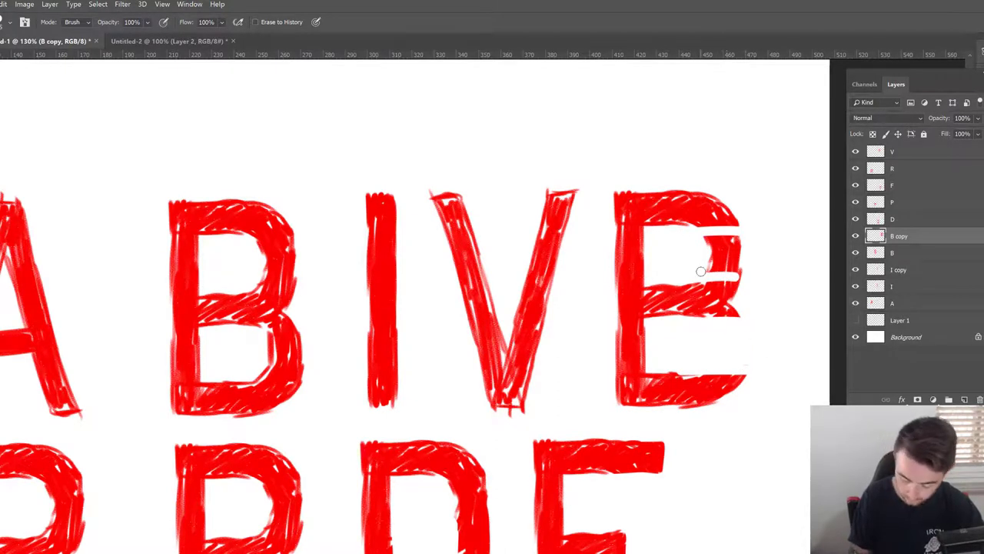
mouse_move(701, 271)
mouse_down()
mouse_move(745, 268)
mouse_move(703, 266)
mouse_move(750, 251)
mouse_move(746, 241)
mouse_move(701, 239)
mouse_move(733, 254)
mouse_move(712, 277)
mouse_move(707, 316)
mouse_move(710, 291)
mouse_move(718, 318)
mouse_move(722, 272)
mouse_move(731, 310)
mouse_move(740, 278)
mouse_move(740, 316)
mouse_up()
Fill out the ends of the E's upper and lower arms with red brush strokes to square them.
key(b)
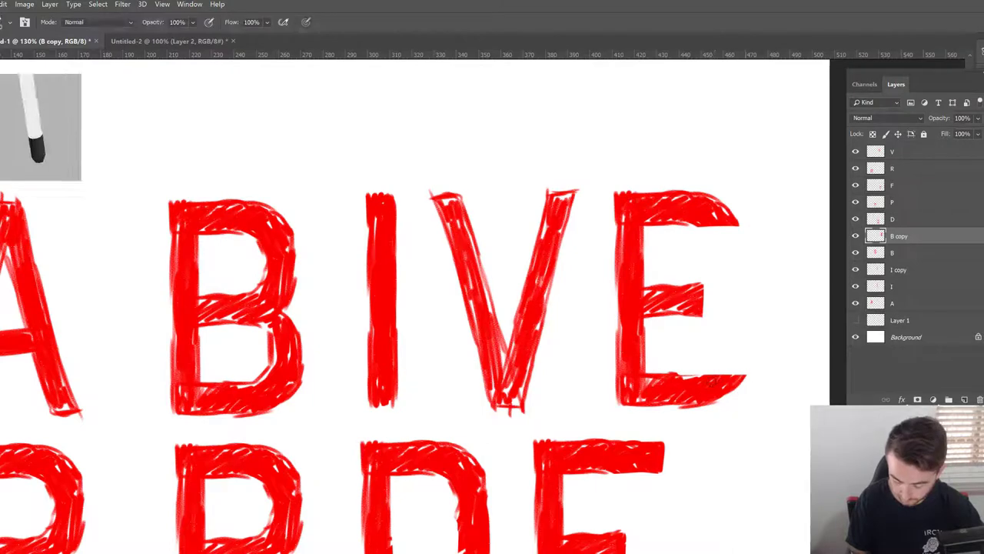
mouse_move(745, 377)
mouse_down()
mouse_move(715, 396)
mouse_move(736, 406)
mouse_up()
mouse_move(694, 192)
mouse_down()
mouse_move(743, 202)
mouse_move(727, 217)
mouse_up()
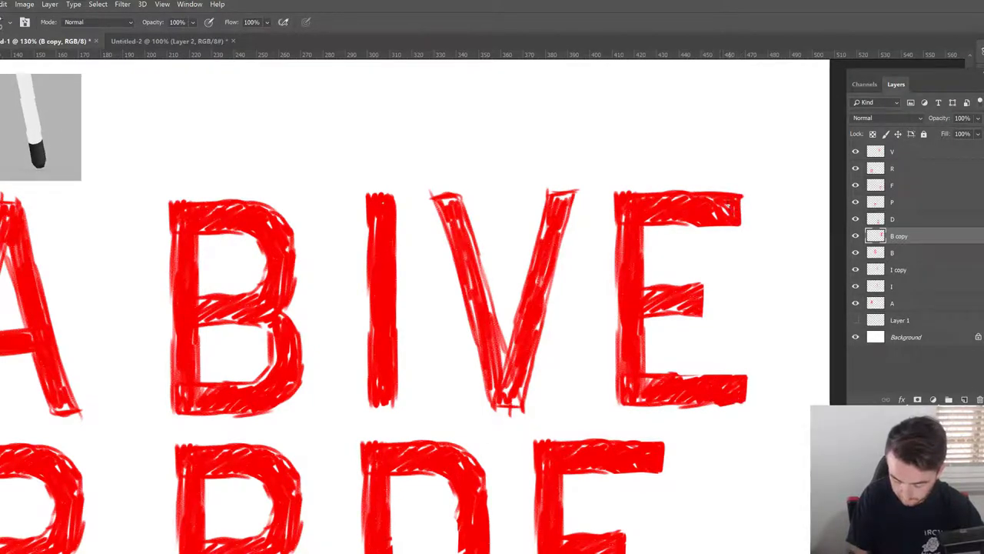
Trim the end of the E's lower arm with the eraser so it lines up with the upper arm.
key(z)
alt+click(719, 350)
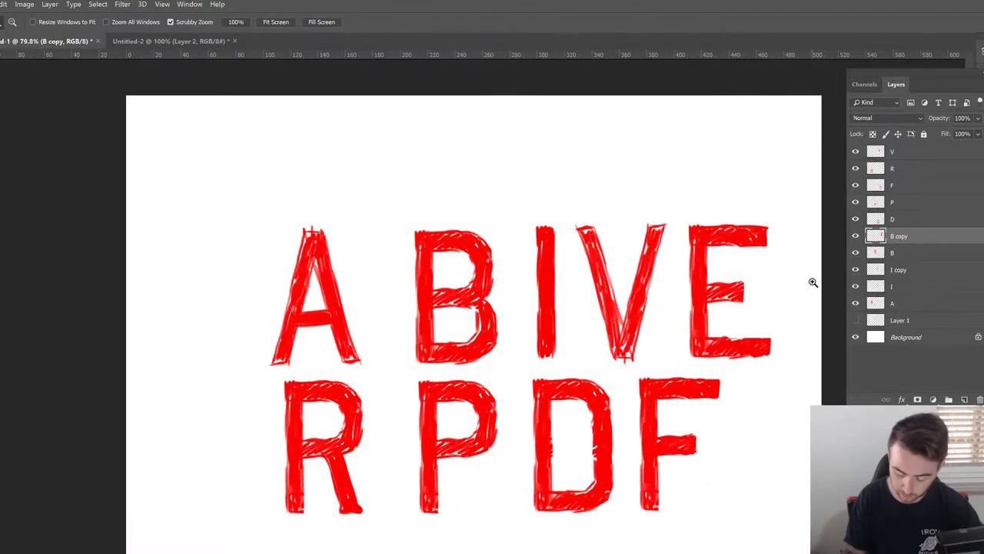
click(761, 331)
key(b)
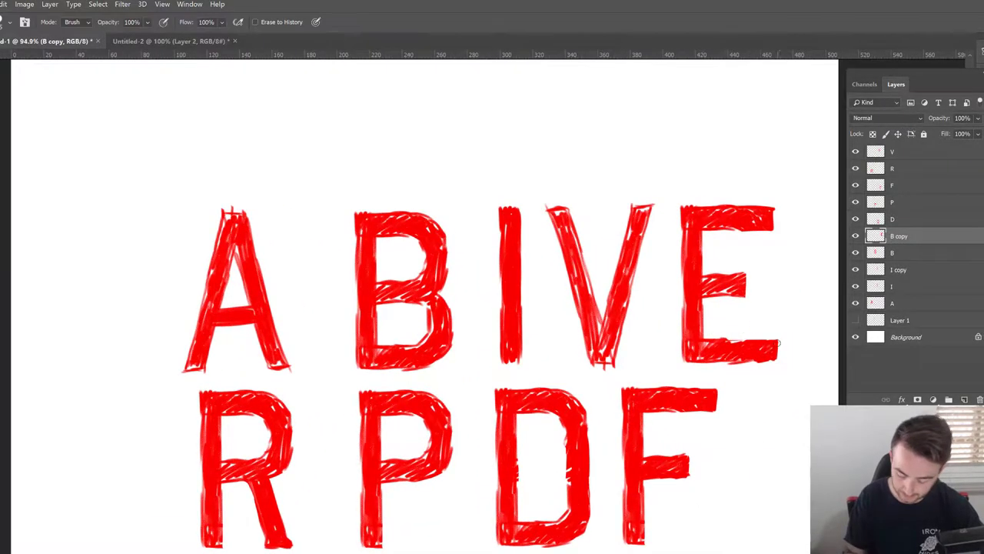
drag(780, 340, 780, 366)
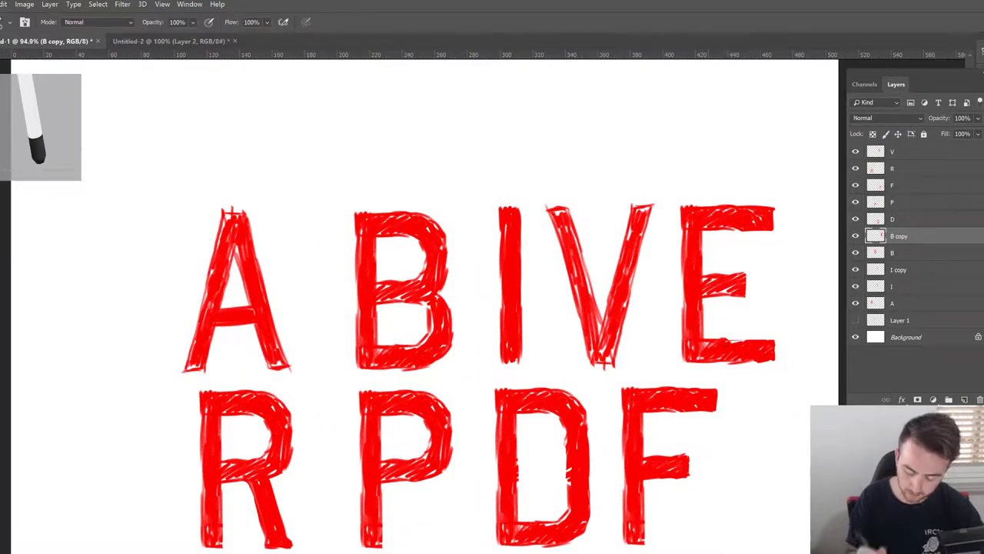
Hide every letter layer except D and move the D to the middle of the canvas.
scroll(584, 346, down, 2)
scroll(585, 345, up, 1)
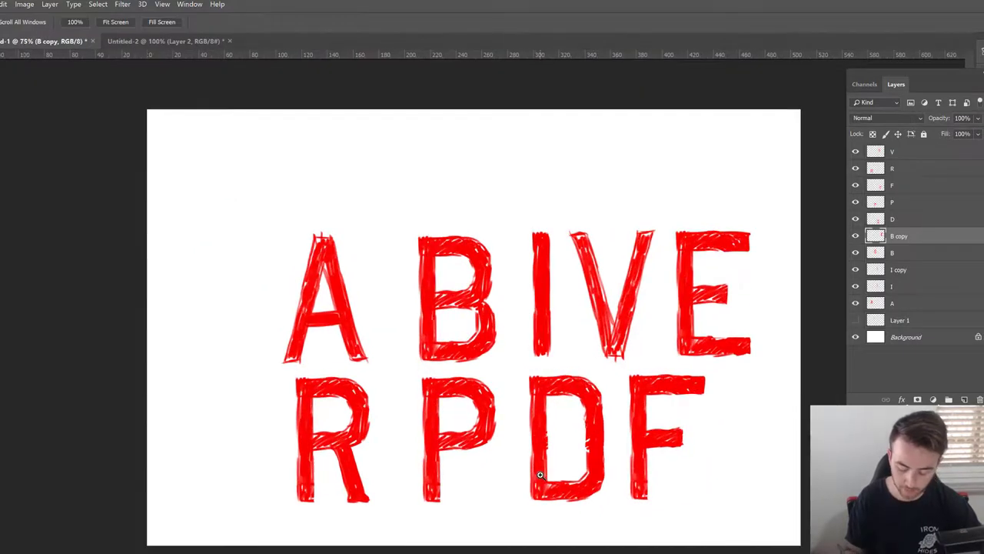
key(z)
scroll(626, 429, up, 1)
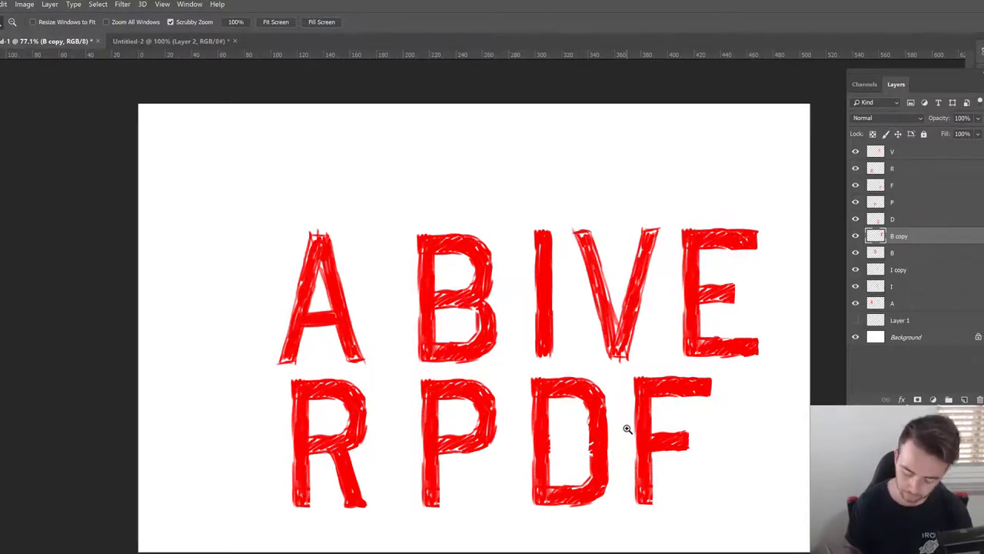
click(922, 220)
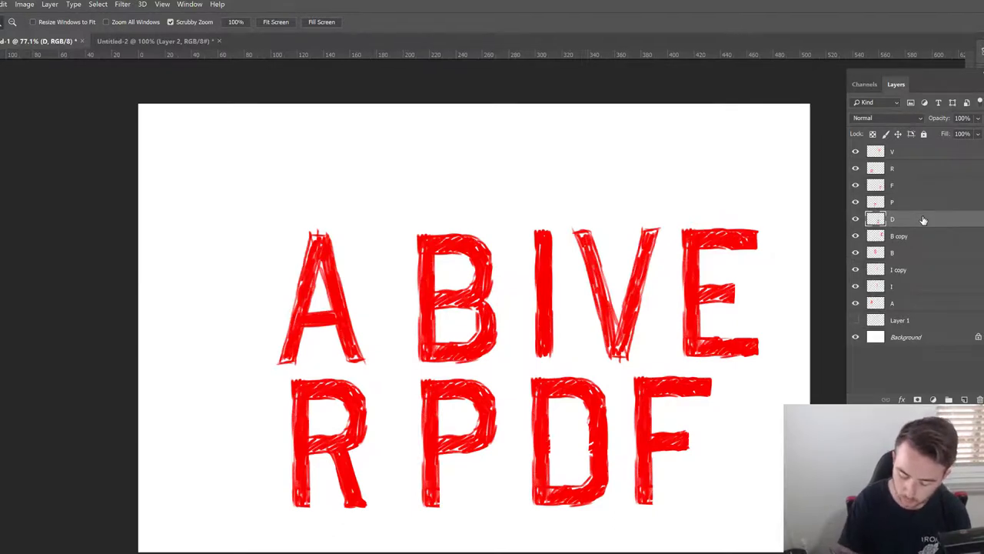
drag(855, 236, 856, 306)
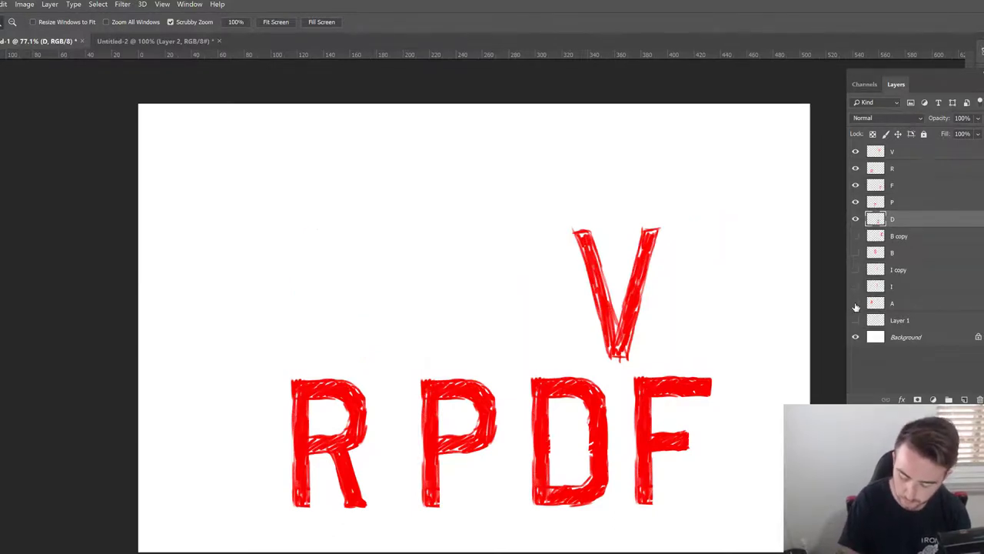
drag(856, 151, 857, 200)
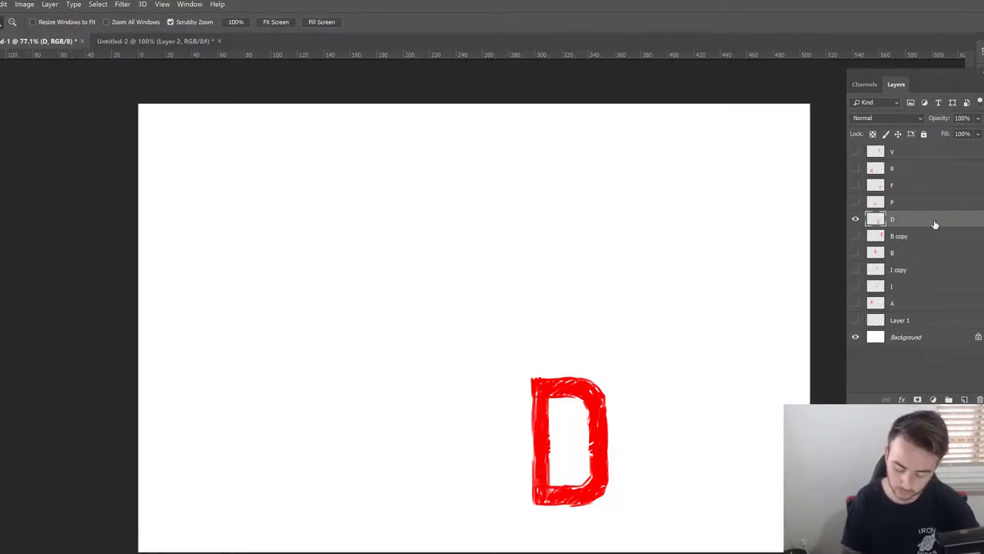
key(v)
drag(613, 463, 489, 348)
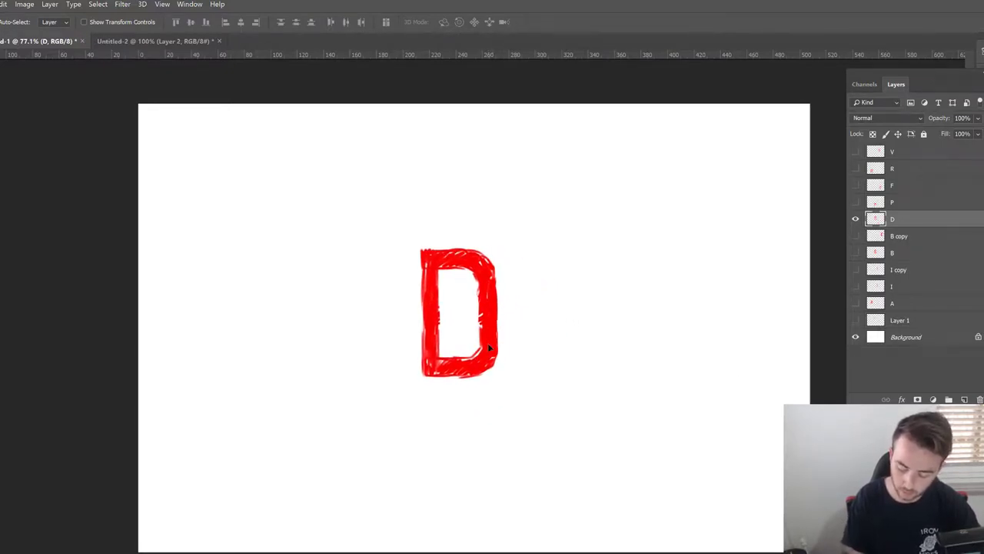
Duplicate the D layer twice, hide the original D, and flip the top copy horizontally.
drag(895, 219, 968, 396)
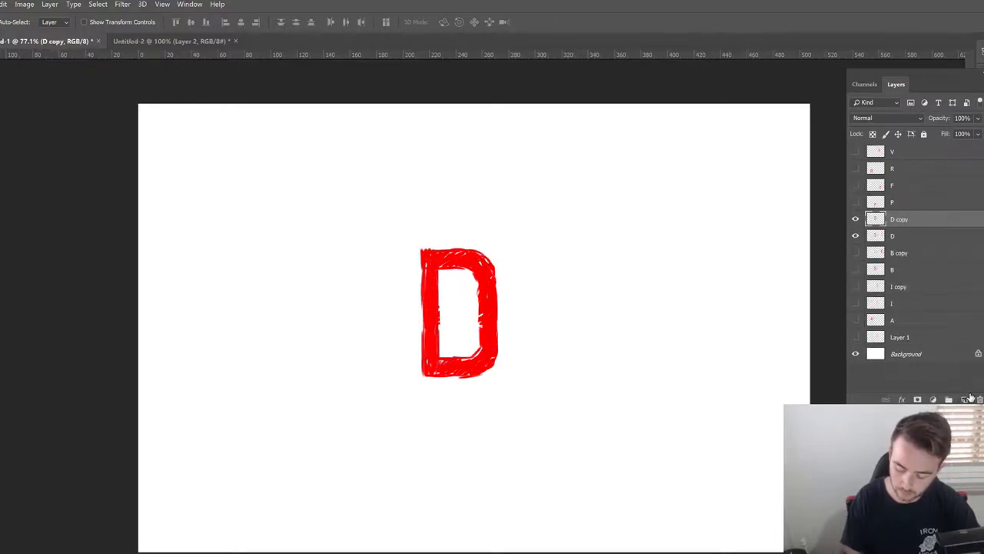
key(ctrl+j)
click(856, 254)
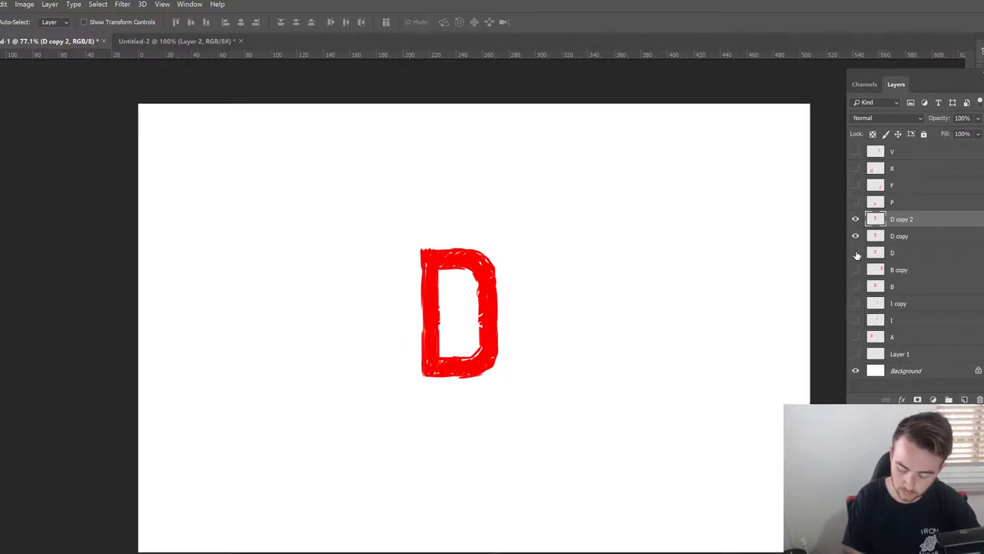
click(4, 4)
mouse_move(77, 189)
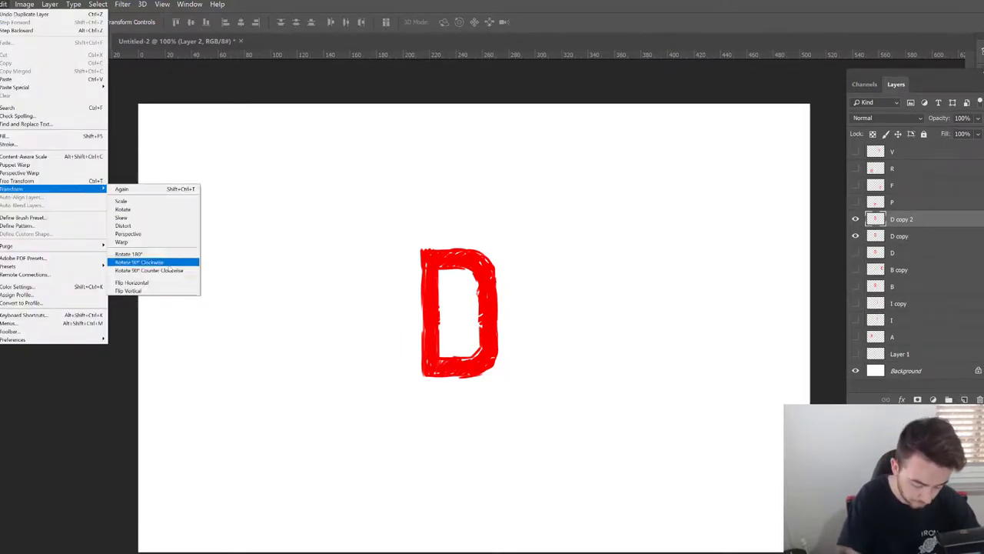
click(158, 282)
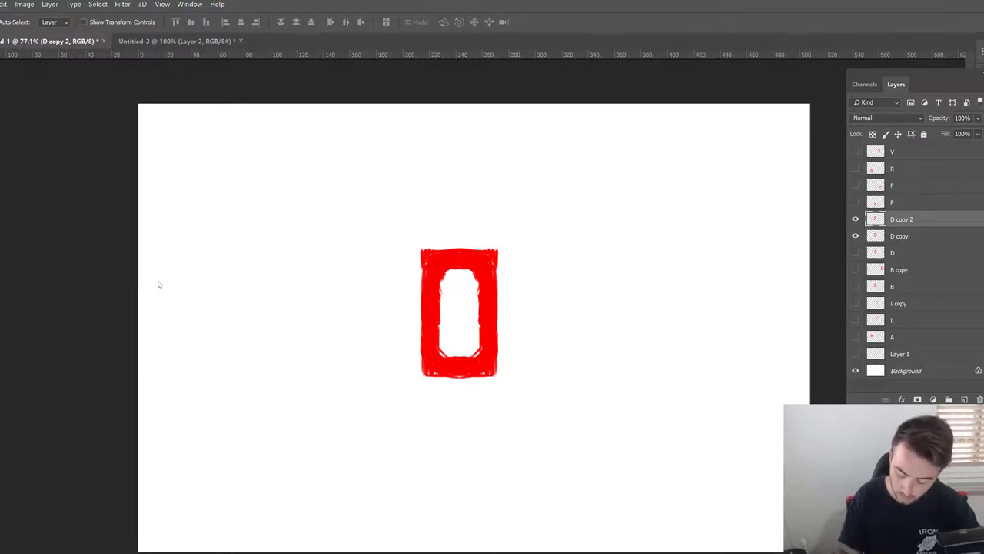
Lower the flipped D copy's opacity to 59% and compare its shape with the D copy beneath.
click(977, 118)
drag(979, 132, 956, 132)
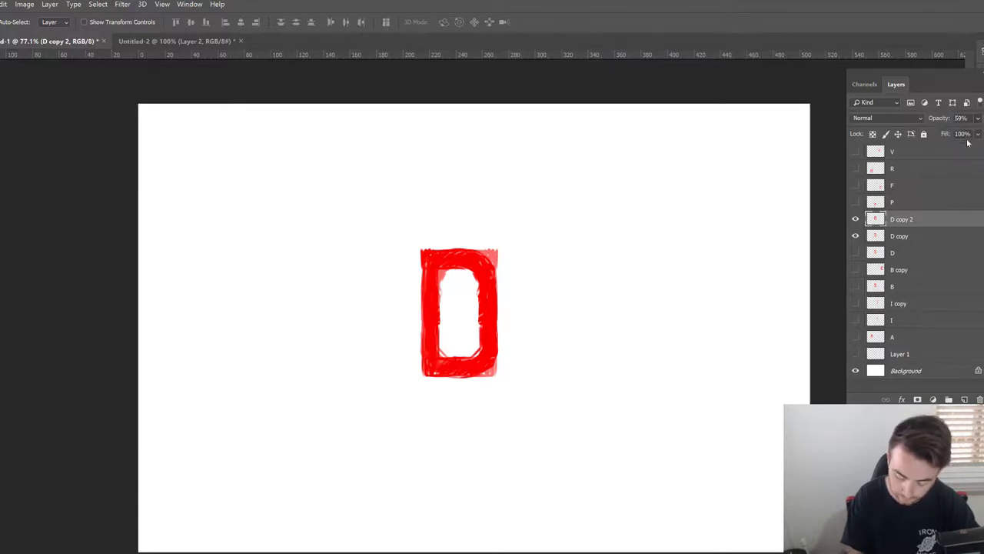
key(z)
click(475, 288)
drag(481, 290, 511, 287)
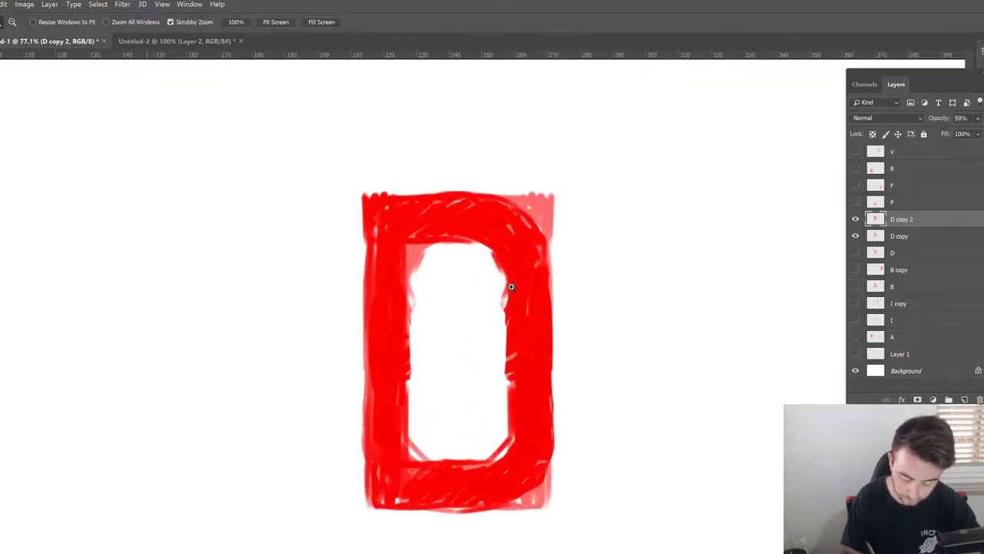
click(855, 220)
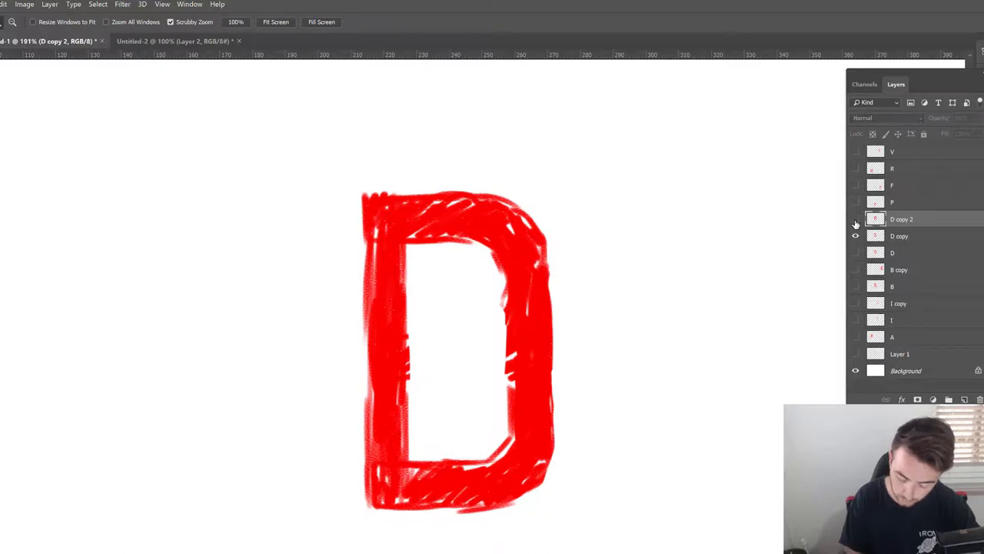
click(856, 220)
Erase the flipped D copy's square upper and lower right corners that extend beyond the curved outline beneath.
key(e)
mouse_move(508, 194)
mouse_down()
mouse_move(545, 228)
mouse_move(539, 190)
mouse_move(549, 238)
mouse_up()
mouse_move(558, 463)
mouse_down()
mouse_move(545, 493)
mouse_move(509, 512)
mouse_move(546, 484)
mouse_move(543, 502)
mouse_move(511, 509)
mouse_up()
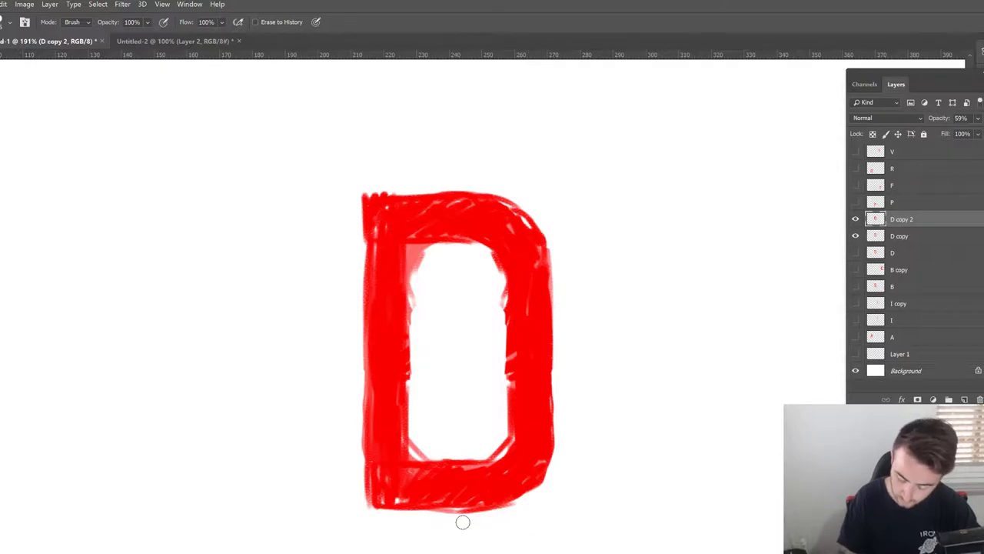
Make the flipped D copy opaque again and set the unflipped D copy's opacity to 36%.
click(977, 118)
mouse_move(959, 134)
mouse_down()
mouse_move(980, 133)
mouse_move(944, 134)
mouse_up()
click(949, 236)
Erase the unflipped D copy's square left corners to match the rounded outline and restore its opacity to 100%.
mouse_move(375, 199)
mouse_down()
mouse_move(374, 217)
mouse_move(419, 193)
mouse_up()
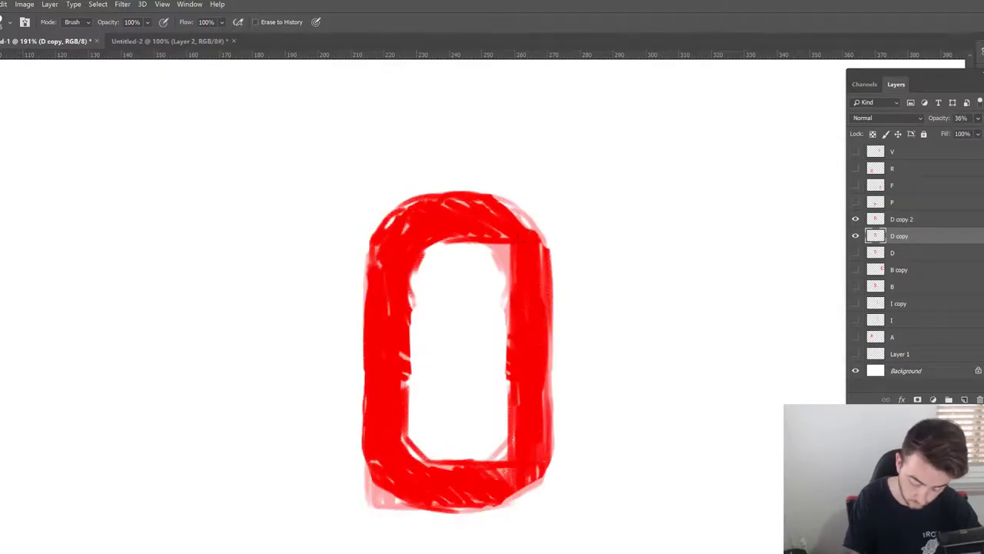
drag(501, 248, 502, 278)
drag(367, 500, 428, 510)
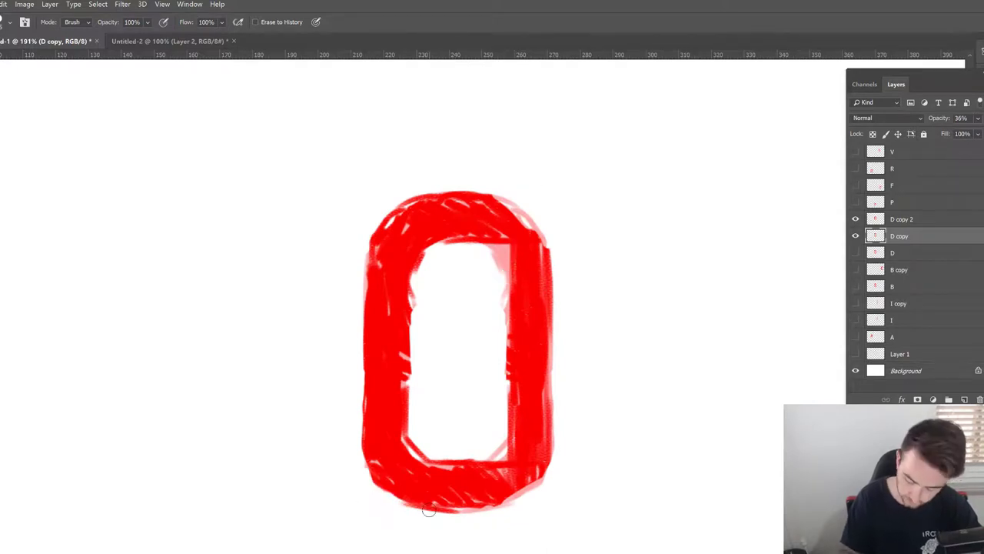
key(0)
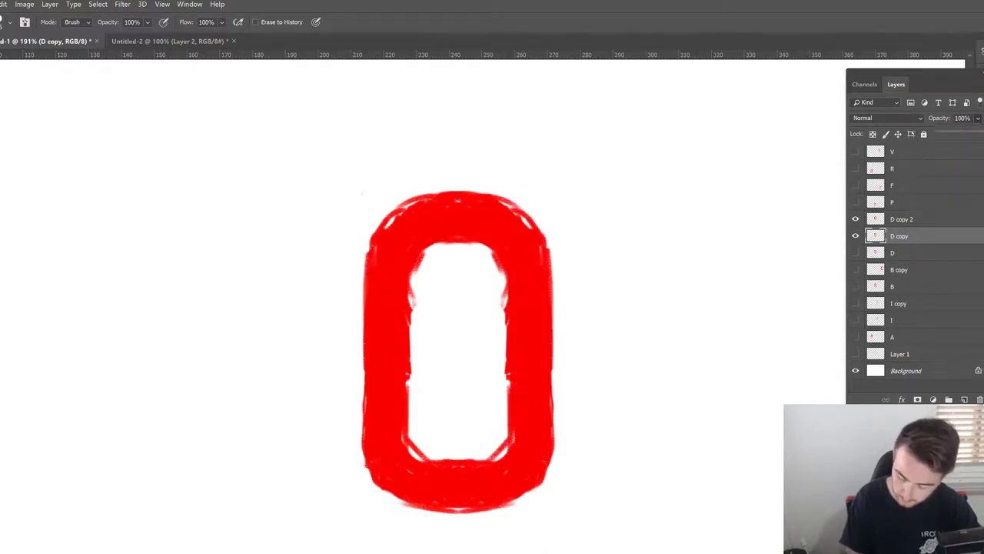
Merge the two D copy layers into one and rename the merged layer O.
key(z)
drag(607, 354, 556, 374)
alt+click(562, 370)
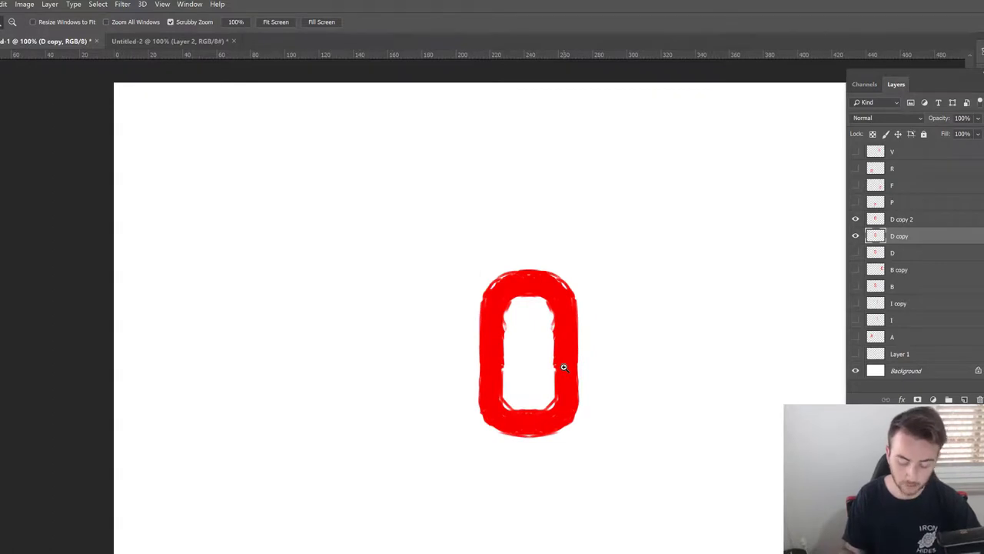
click(941, 255)
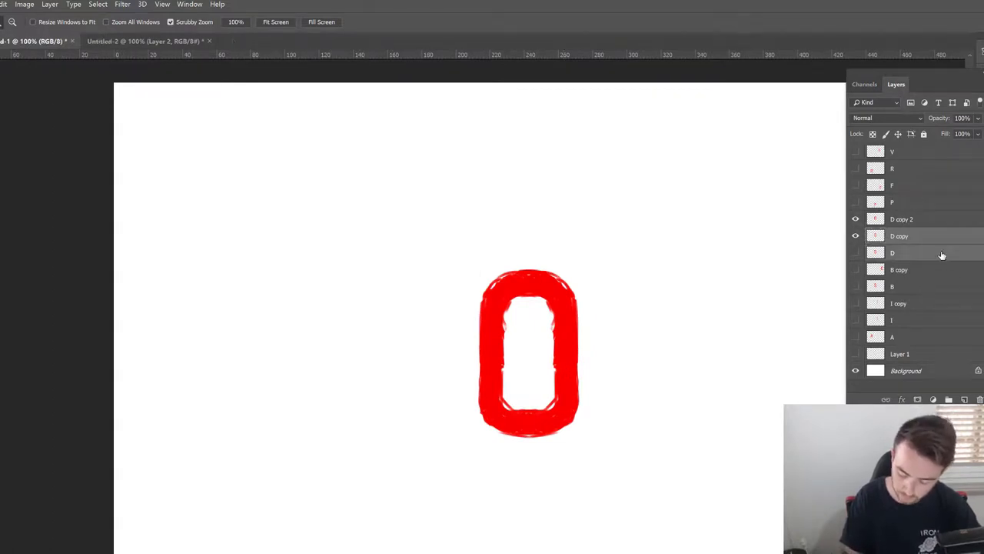
click(942, 236)
shift+click(944, 221)
right_click(946, 235)
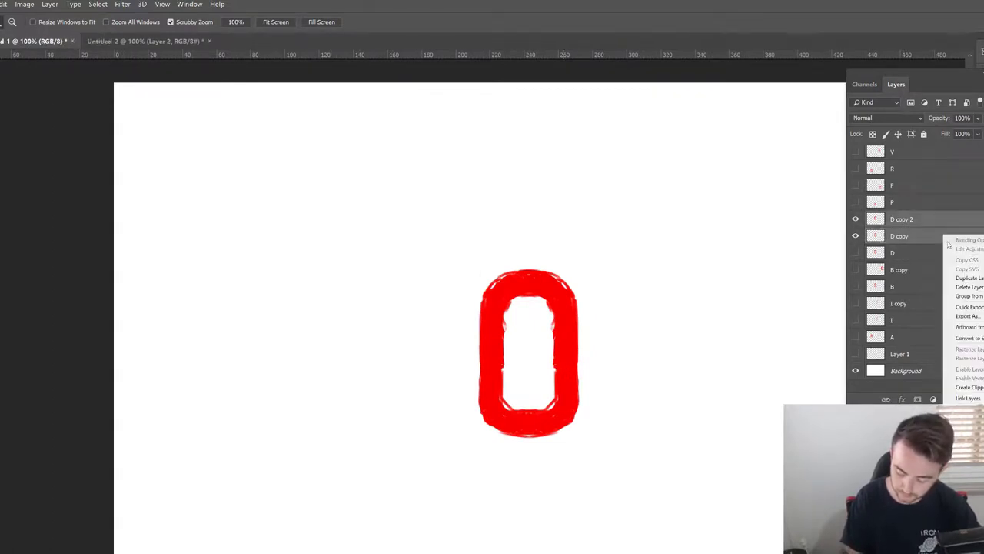
click(969, 462)
double_click(901, 219)
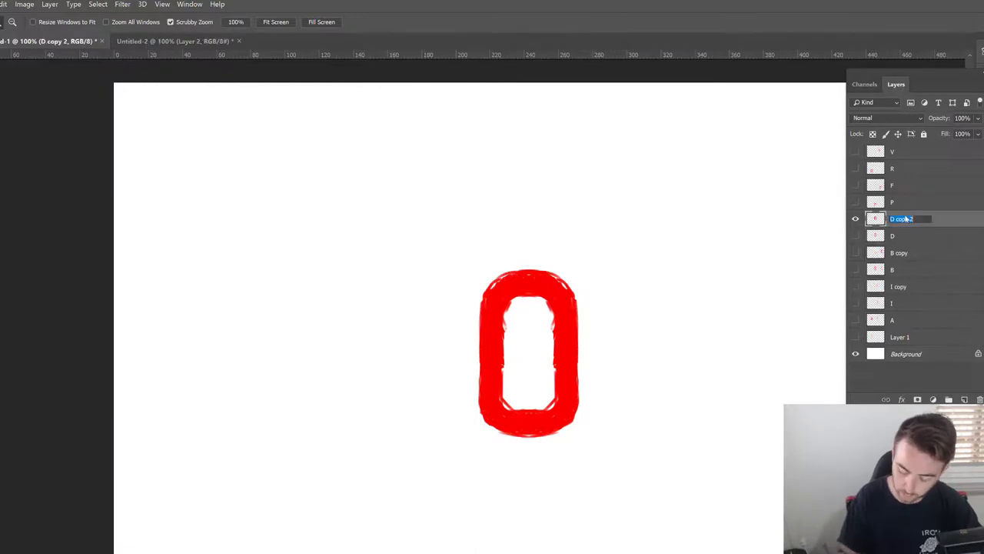
text(O)
key(Return)
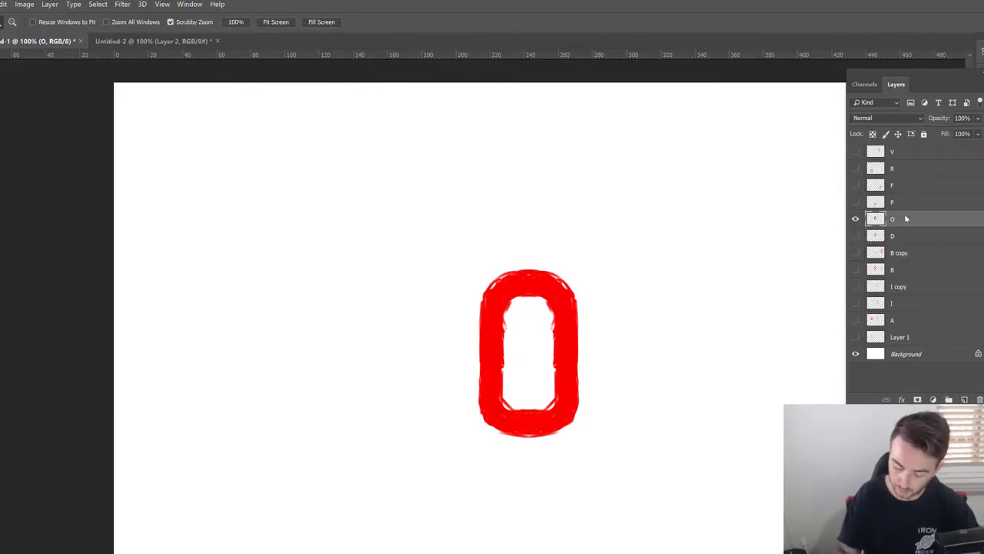
Duplicate the O layer and place the copy to the right of the original O.
drag(946, 237, 964, 399)
key(v)
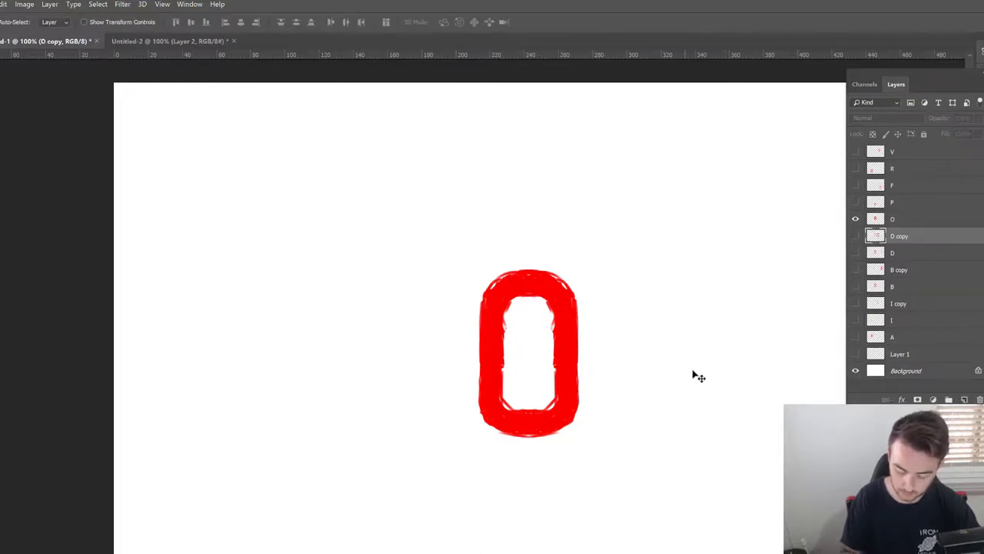
click(932, 226)
drag(932, 228, 949, 399)
drag(552, 378, 715, 377)
Erase the middle of the O copy's top curve to open it into a U shape.
key(z)
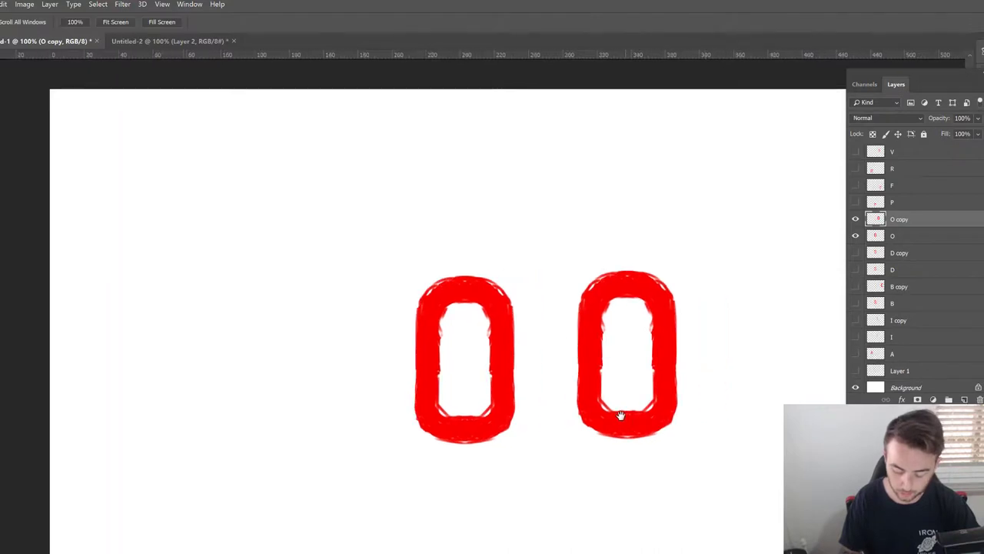
drag(622, 413, 573, 306)
key(e)
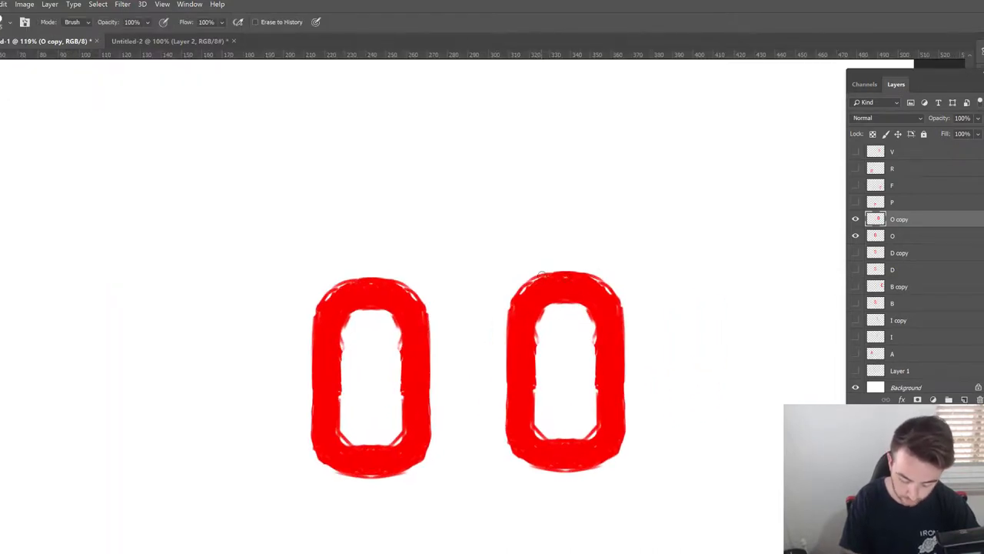
drag(542, 273, 542, 321)
mouse_move(591, 266)
mouse_down()
mouse_move(591, 319)
mouse_move(590, 269)
mouse_move(586, 299)
mouse_move(586, 273)
mouse_move(576, 286)
mouse_move(565, 269)
mouse_move(551, 305)
mouse_move(547, 272)
mouse_move(550, 318)
mouse_up()
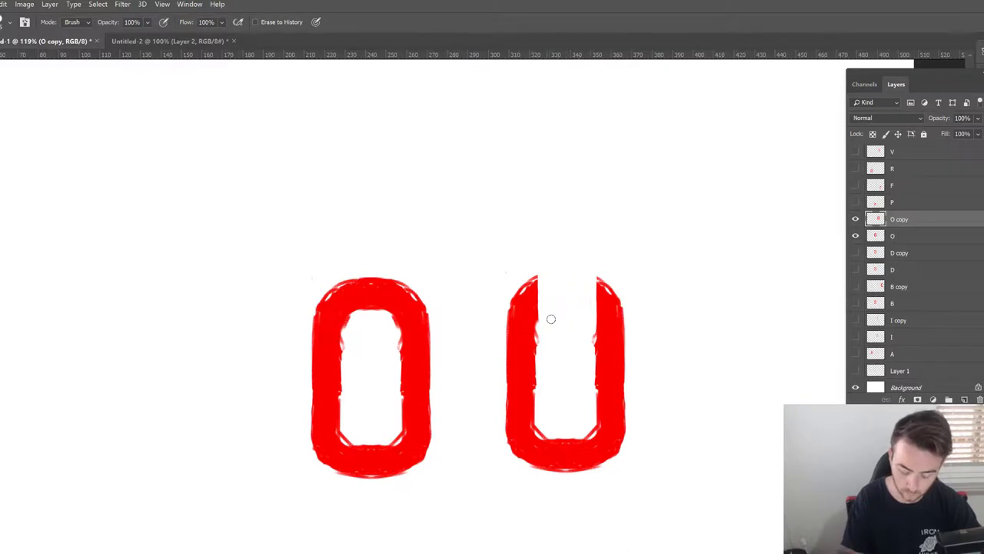
Paint the tops of both U arms out to square corners with the red brush.
key(b)
mouse_move(541, 277)
mouse_down()
mouse_move(513, 275)
mouse_move(511, 312)
mouse_up()
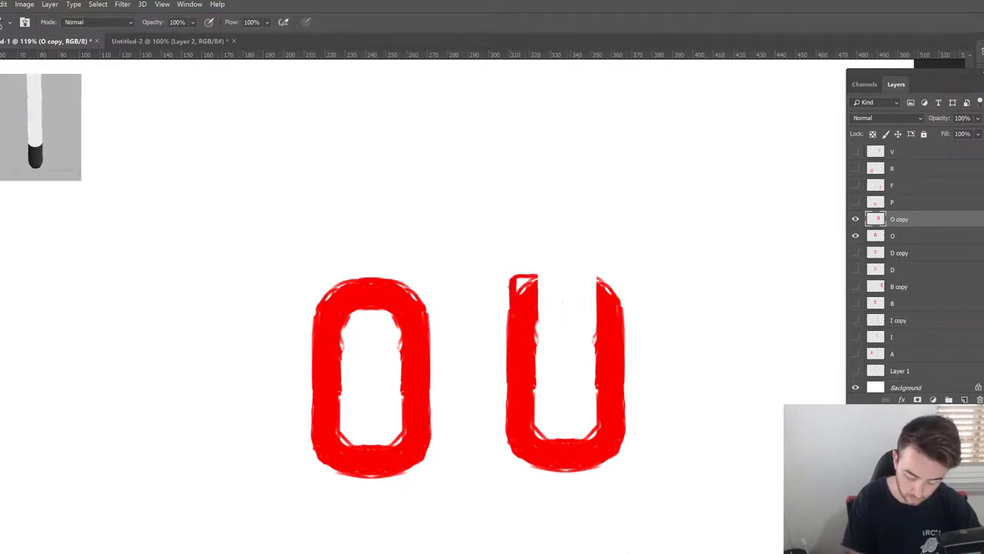
drag(517, 279, 527, 292)
mouse_move(623, 313)
mouse_down()
mouse_move(615, 276)
mouse_move(603, 277)
mouse_move(609, 289)
mouse_up()
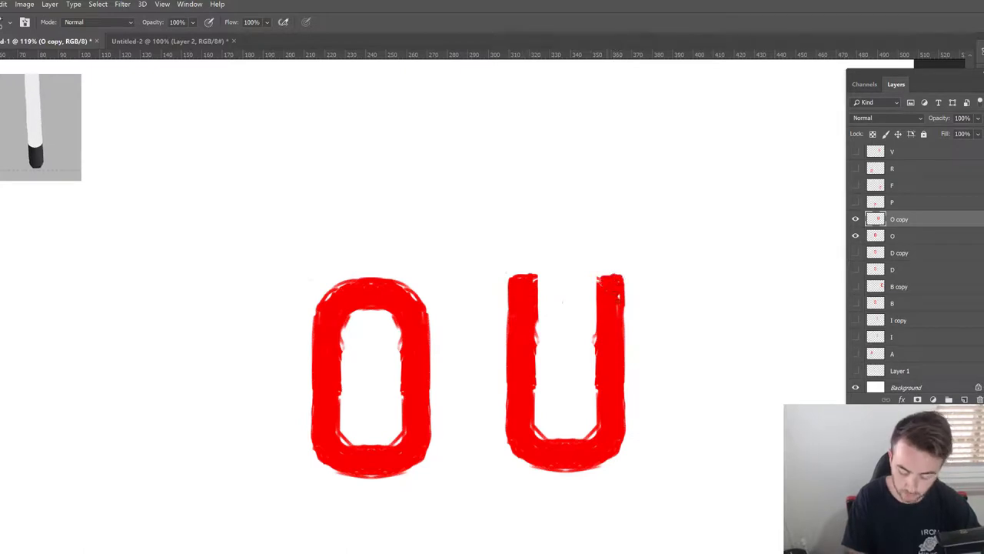
Hide the O and O copy layers and add a new layer above the V layer.
key(z)
mouse_move(632, 344)
mouse_down()
mouse_move(611, 384)
mouse_move(620, 373)
mouse_up()
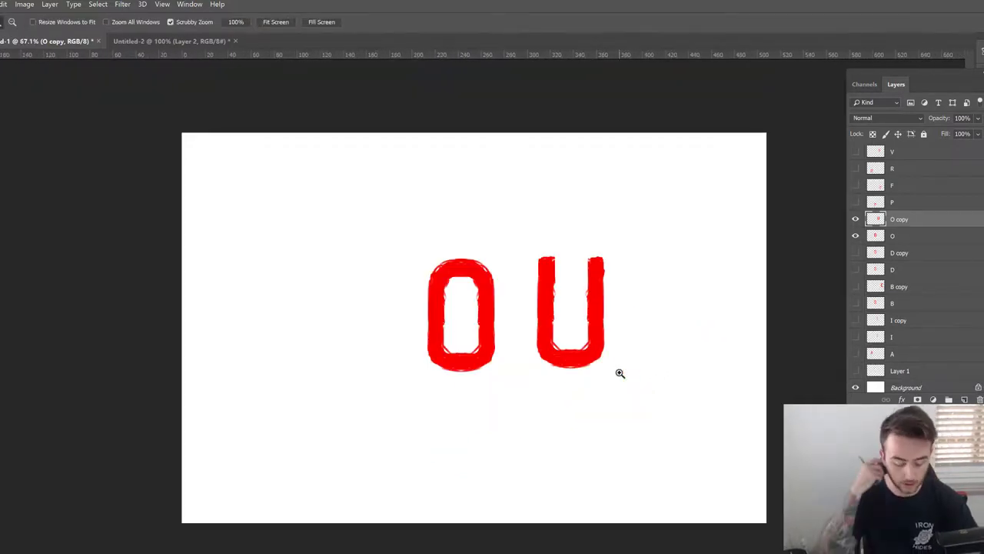
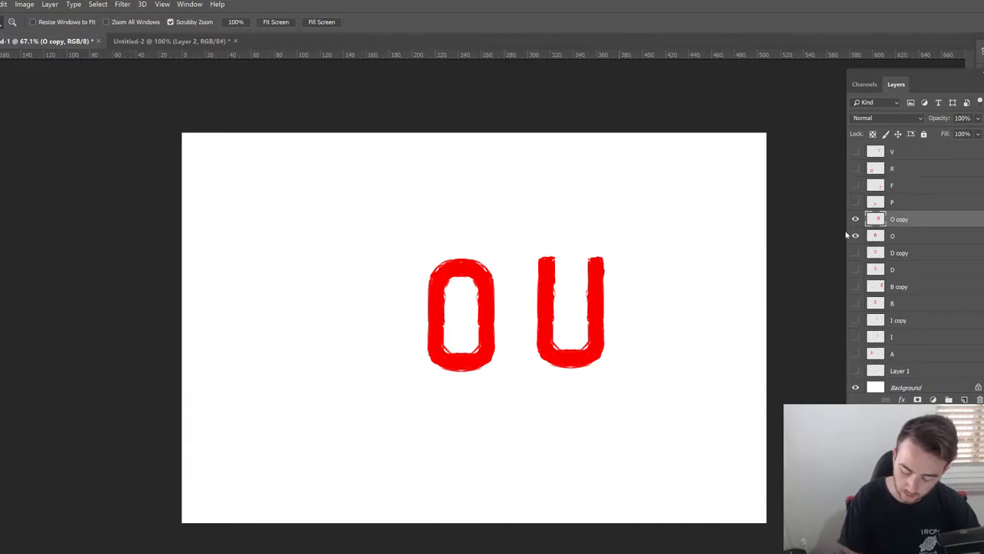
click(856, 236)
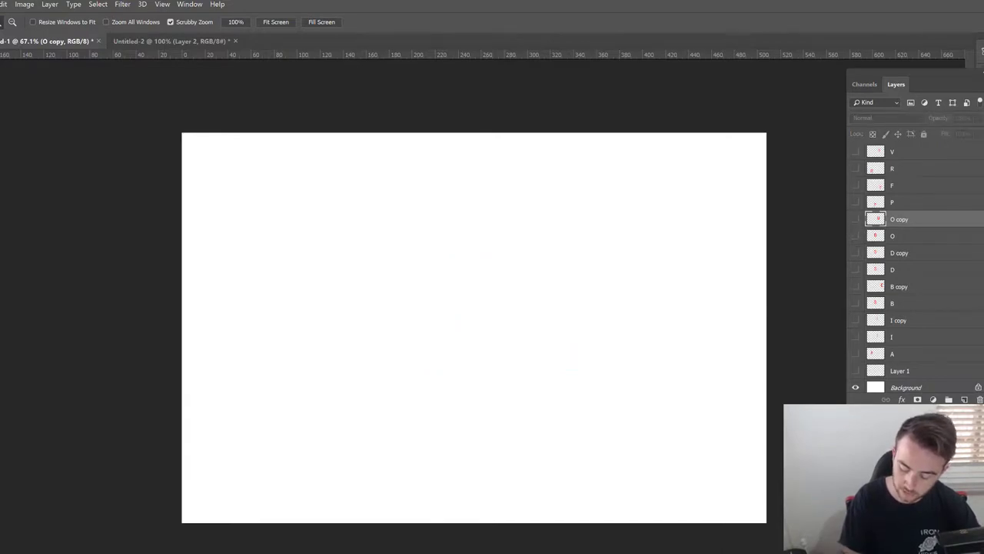
click(948, 153)
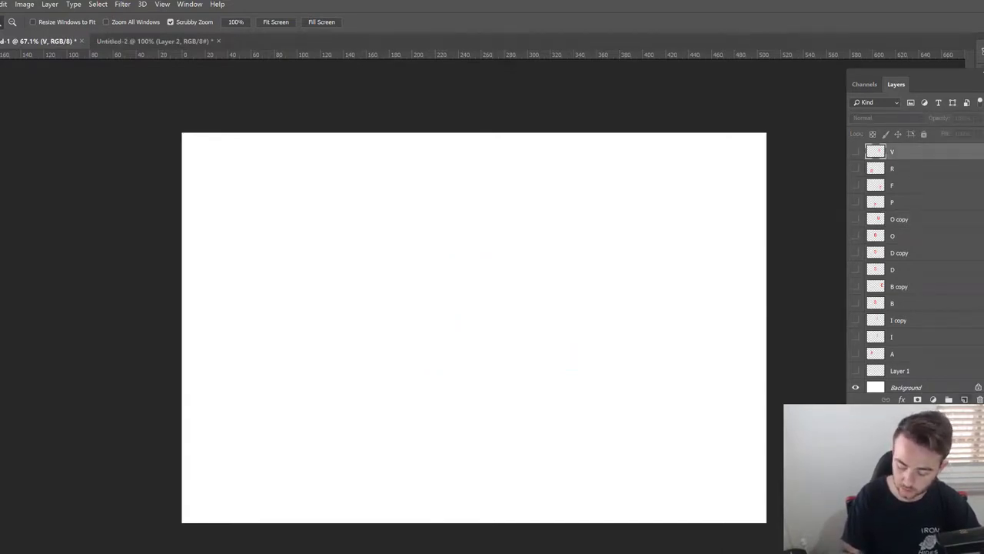
click(964, 400)
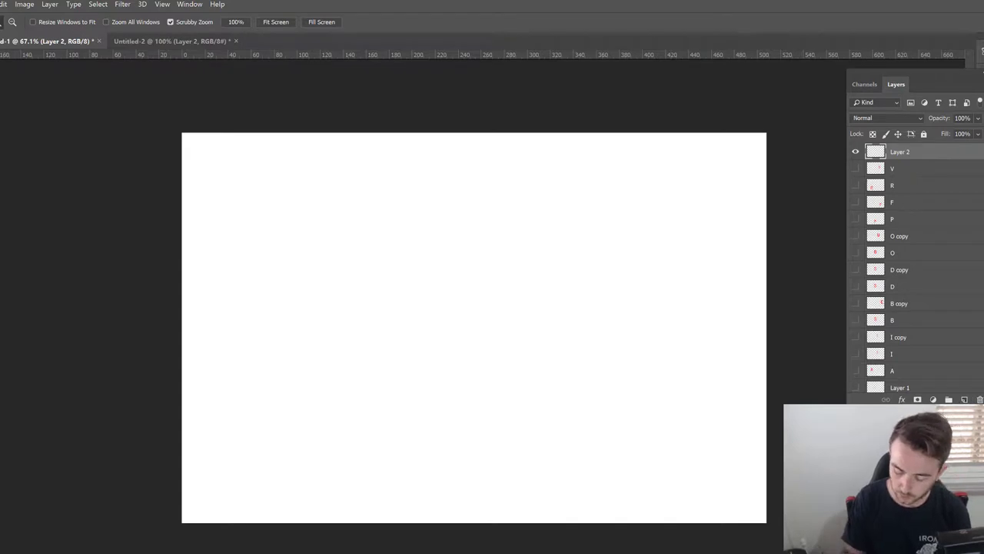
Brush a long, slightly rising red guideline across the middle of the canvas.
key(b)
drag(330, 320, 531, 306)
mouse_move(366, 318)
mouse_down()
mouse_move(584, 308)
mouse_move(527, 310)
mouse_move(528, 323)
mouse_up()
Duplicate the guideline layer and move the copy straight up to form a parallel pair of lines.
key(z)
key(ctrl+j)
key(v)
drag(643, 332, 633, 276)
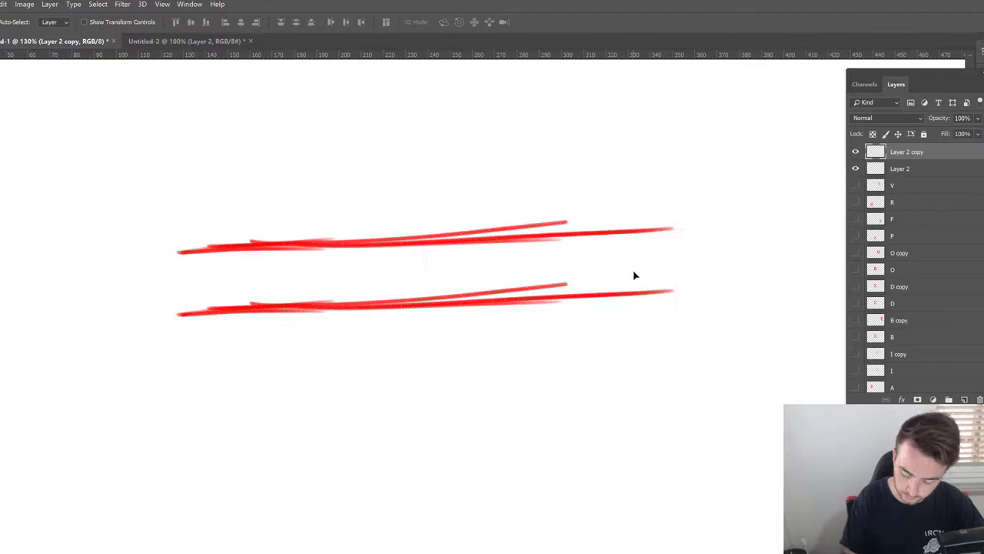
Lower the opacity of both guideline layers together so the red lines look faded.
shift+click(934, 168)
click(976, 133)
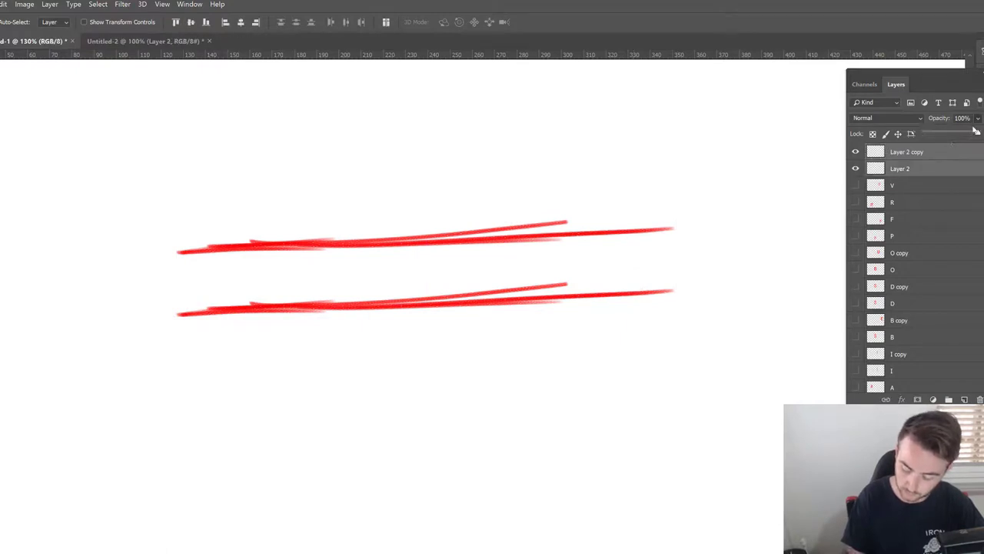
drag(951, 143, 953, 143)
click(944, 156)
Add a new layer above the guidelines and set the foreground colour to blue 0006fa.
key(ctrl+shift+alt+n)
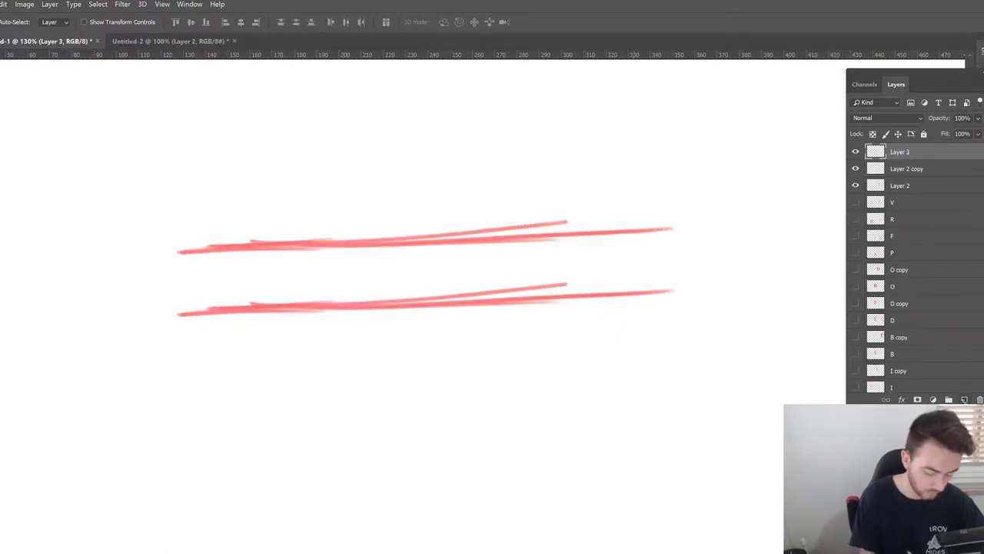
key(i)
click(806, 151)
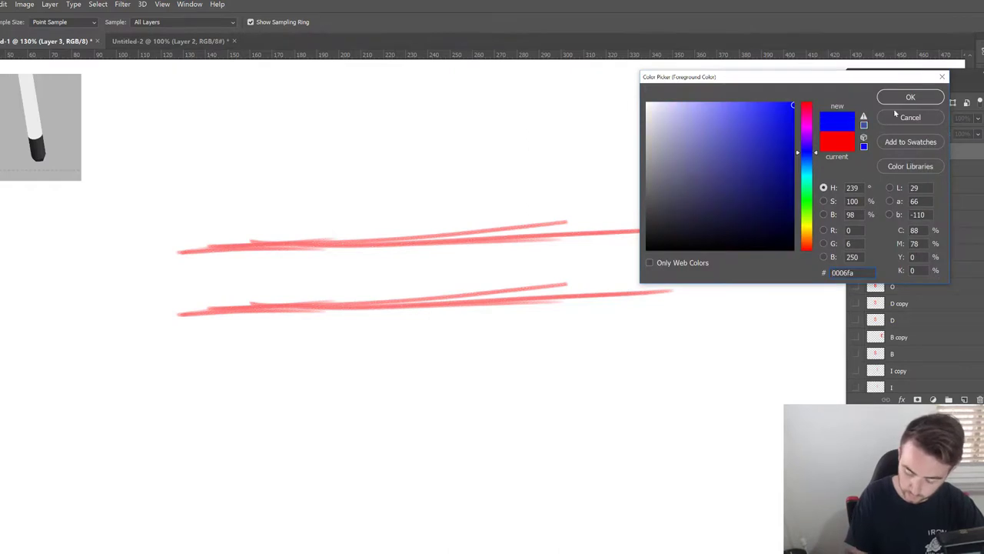
click(910, 97)
Handwrite slanted lowercase letters a, b, c and d in blue between the guidelines, with the b and d ascenders rising above.
key(b)
mouse_move(404, 316)
mouse_down()
mouse_move(433, 373)
mouse_move(433, 362)
mouse_up()
mouse_move(419, 306)
mouse_down()
mouse_move(397, 324)
mouse_move(392, 361)
mouse_move(428, 359)
mouse_up()
mouse_move(482, 257)
mouse_down()
mouse_move(455, 358)
mouse_move(488, 325)
mouse_move(464, 360)
mouse_up()
drag(547, 311, 521, 356)
drag(594, 303, 597, 338)
mouse_move(621, 254)
mouse_down()
mouse_move(586, 351)
mouse_move(568, 355)
mouse_move(597, 343)
mouse_up()
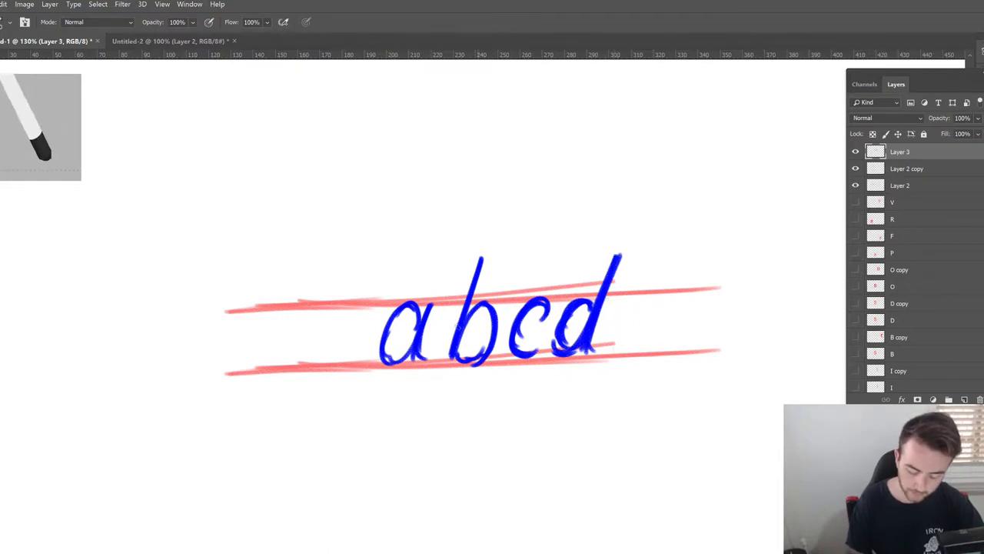
mouse_move(578, 175)
mouse_down()
mouse_move(564, 216)
mouse_move(588, 171)
mouse_move(596, 188)
mouse_up()
key(ctrl+z)
key(ctrl+z)
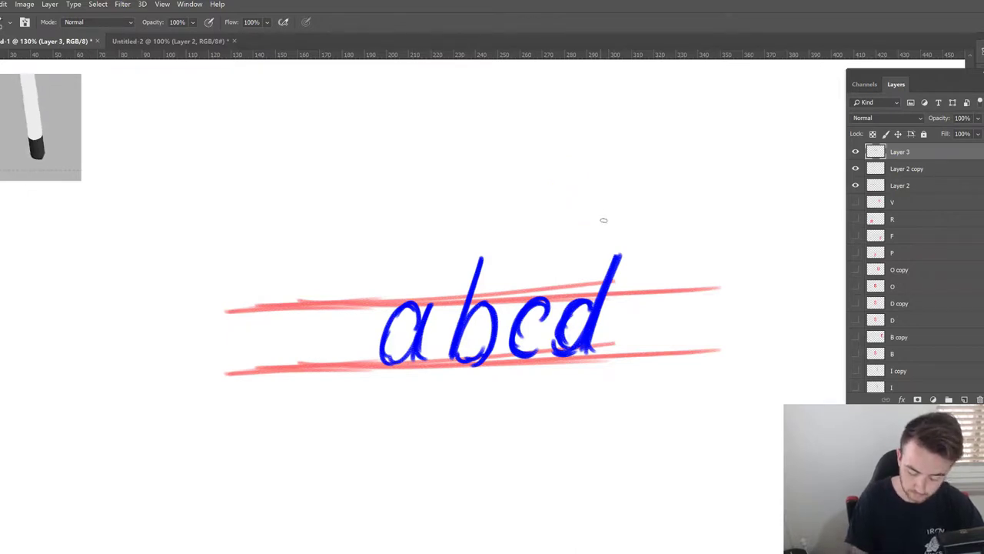
Draw a slanted blue o above the d and erase its right side to turn it into a c.
mouse_move(614, 182)
mouse_down()
mouse_move(585, 190)
mouse_move(582, 238)
mouse_move(605, 177)
mouse_up()
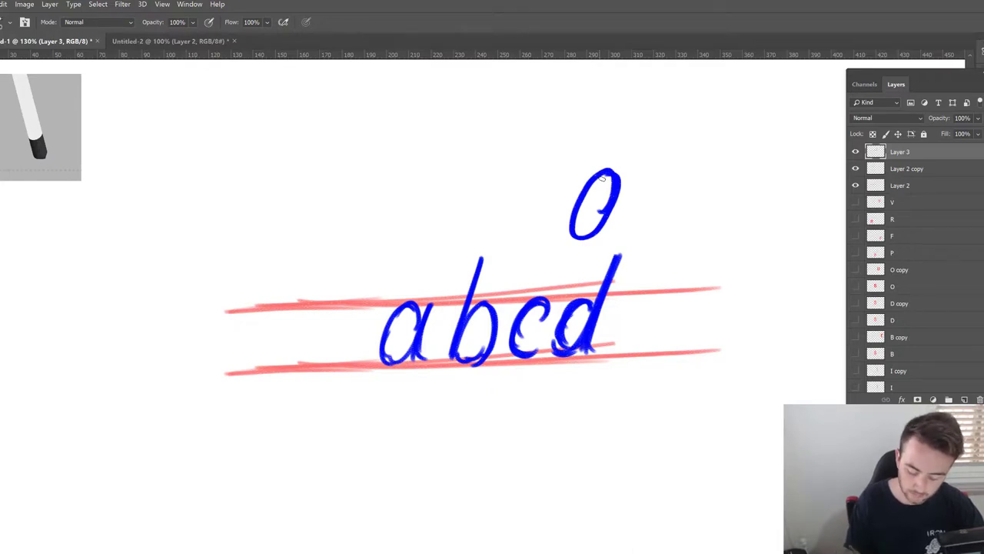
key(e)
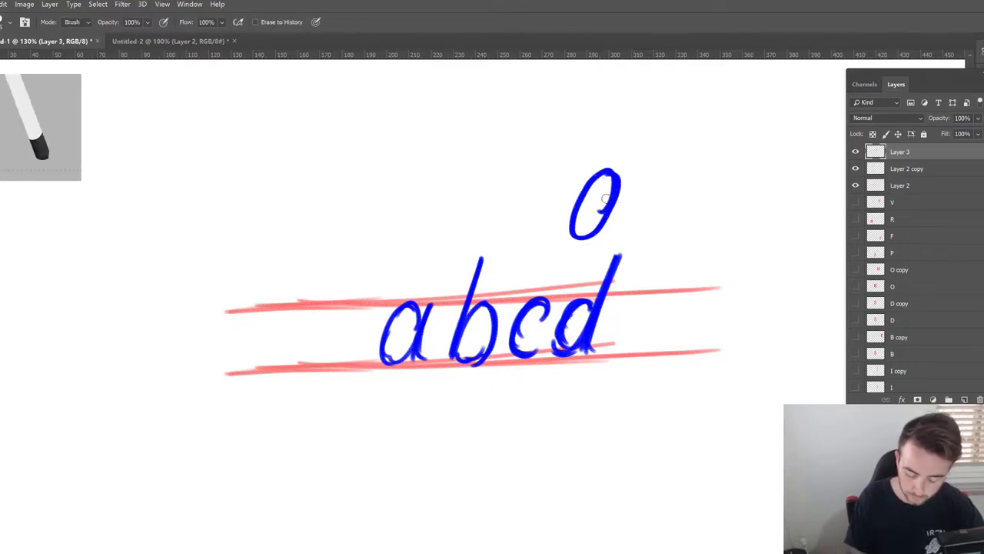
drag(623, 188, 603, 220)
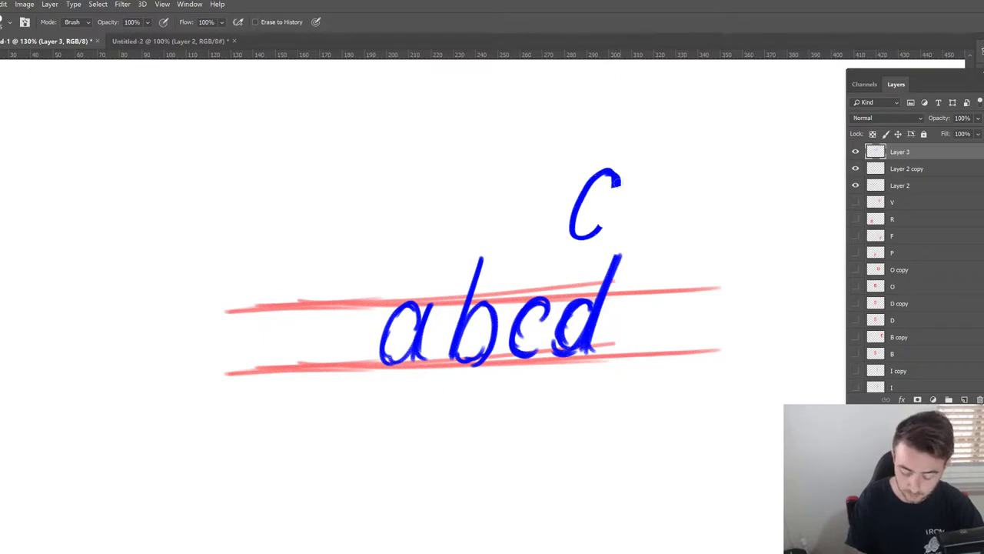
key(b)
drag(644, 127, 620, 229)
key(ctrl+z)
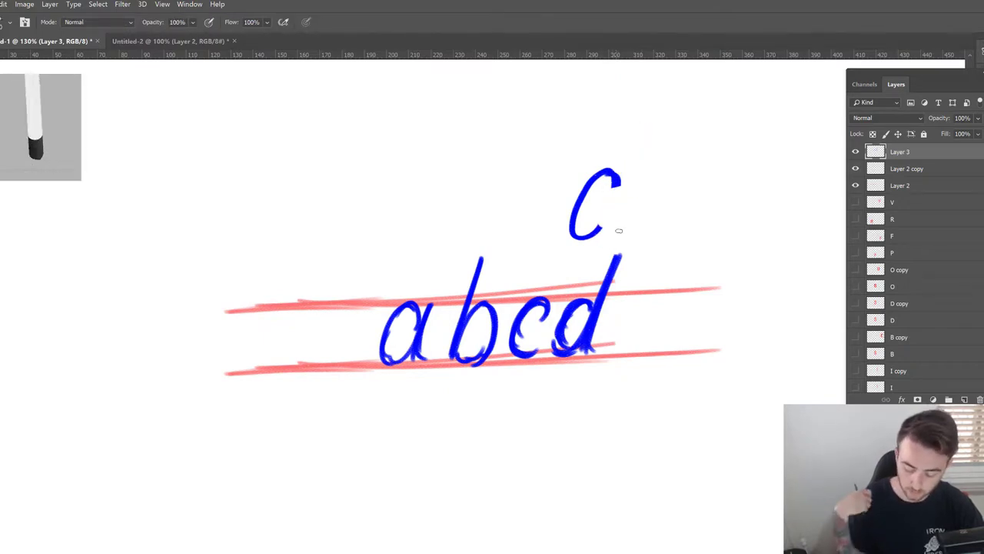
Write a slanted lowercase l with a hooked foot to the right of the upper c, undoing the extra trial strokes.
drag(681, 305, 624, 328)
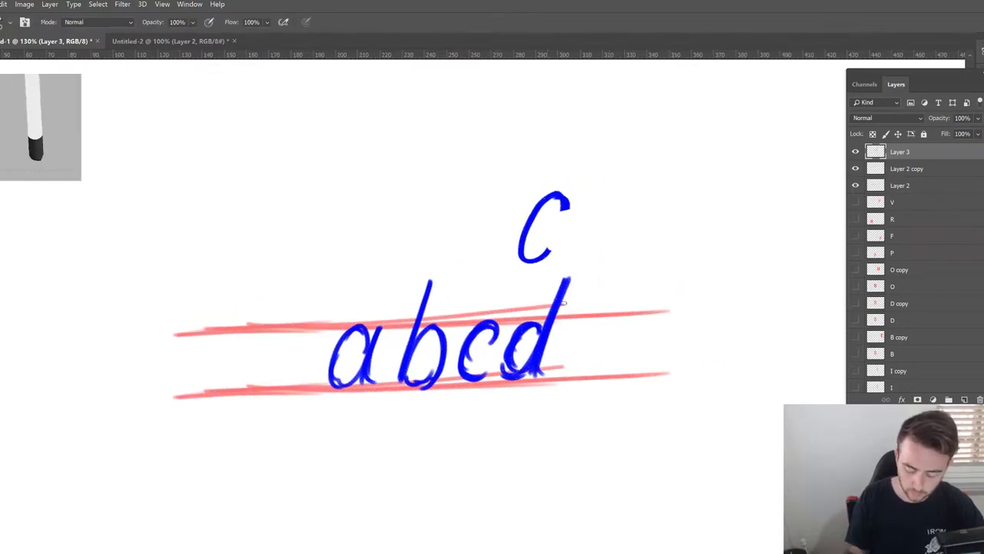
mouse_move(714, 150)
mouse_down()
mouse_move(679, 232)
mouse_move(677, 246)
mouse_move(700, 232)
mouse_up()
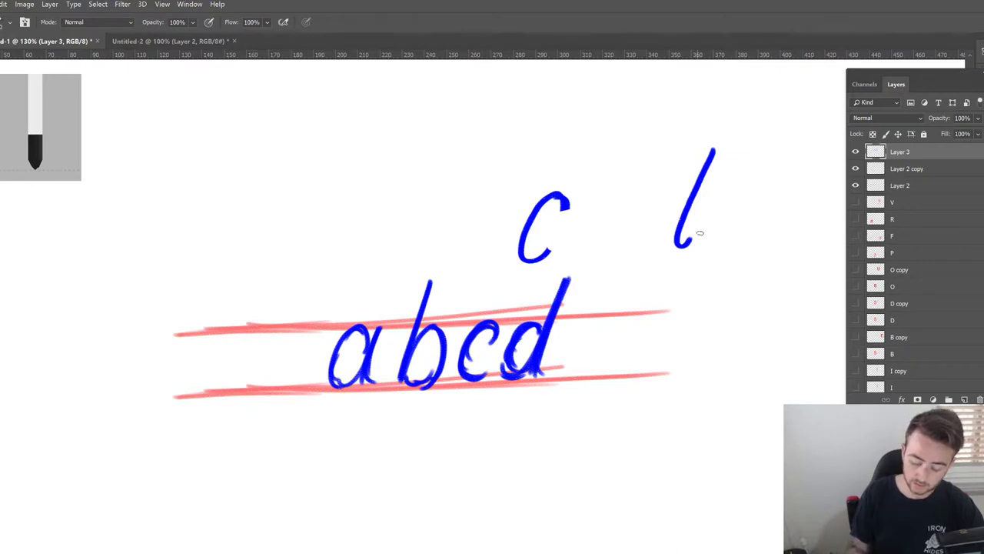
mouse_move(686, 186)
mouse_down()
mouse_move(661, 220)
mouse_move(691, 194)
mouse_up()
key(ctrl+z)
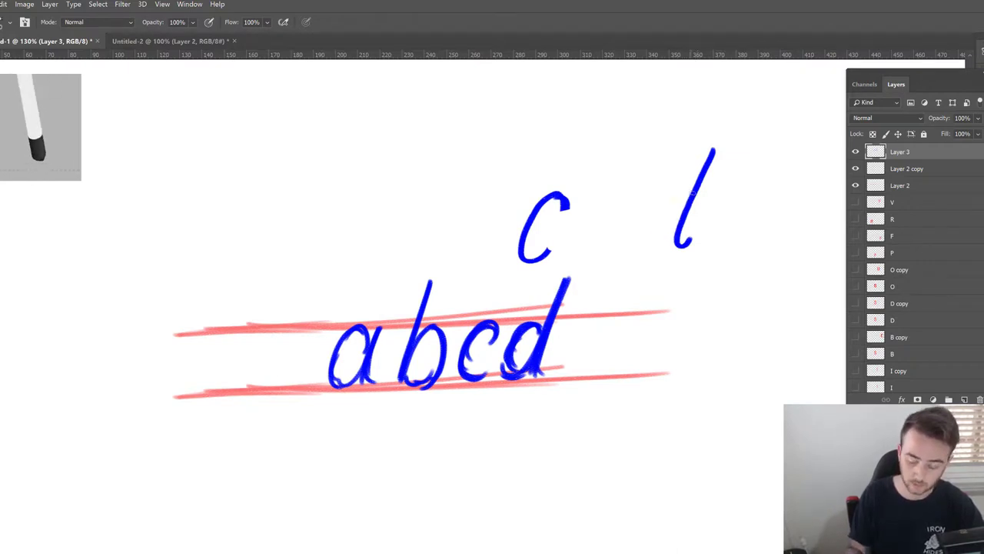
drag(685, 246, 711, 209)
key(ctrl+z)
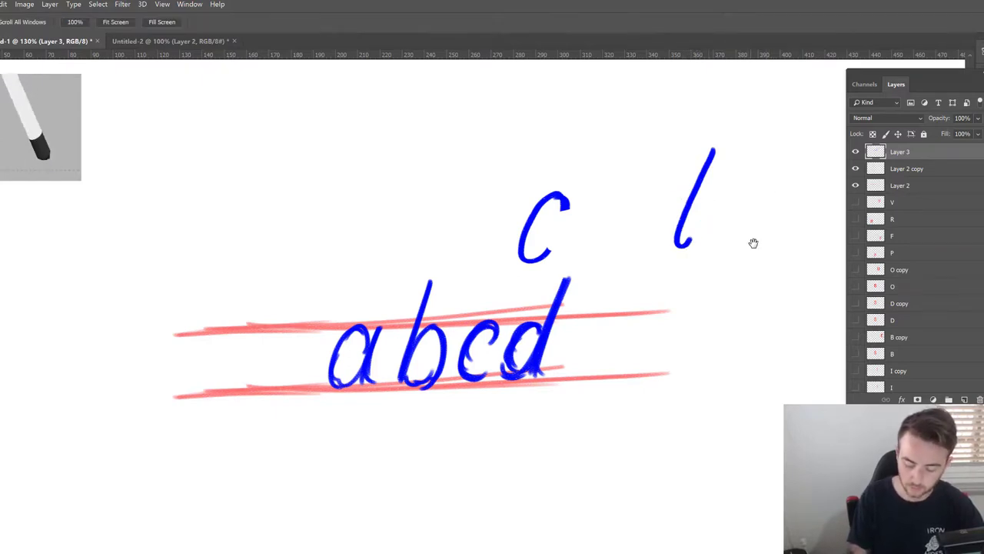
Write an m beside the l, undo its last arch to leave an n, and close the upper c into an e.
drag(752, 243, 690, 266)
mouse_move(683, 218)
mouse_down()
mouse_move(672, 256)
mouse_move(709, 216)
mouse_move(700, 251)
mouse_move(727, 212)
mouse_move(716, 268)
mouse_up()
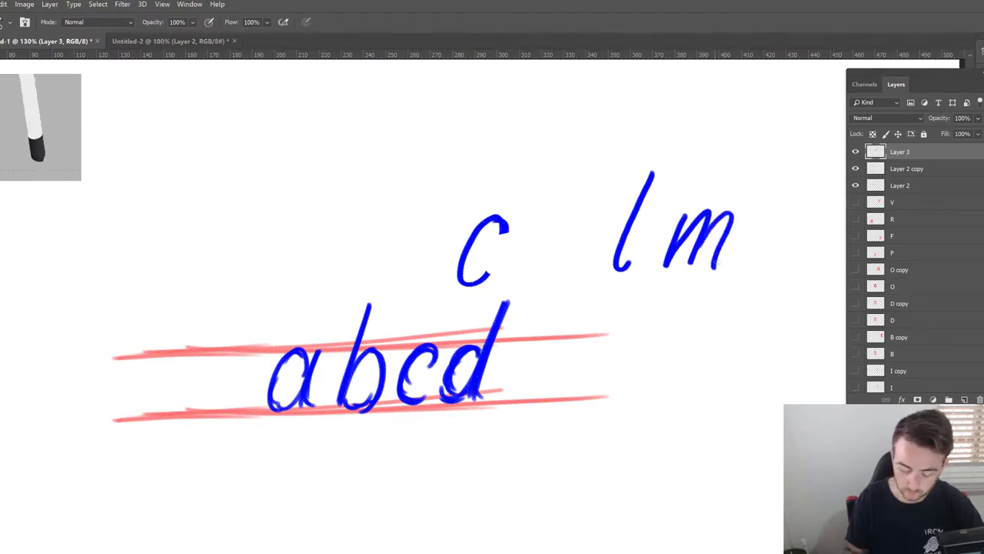
key(ctrl+z)
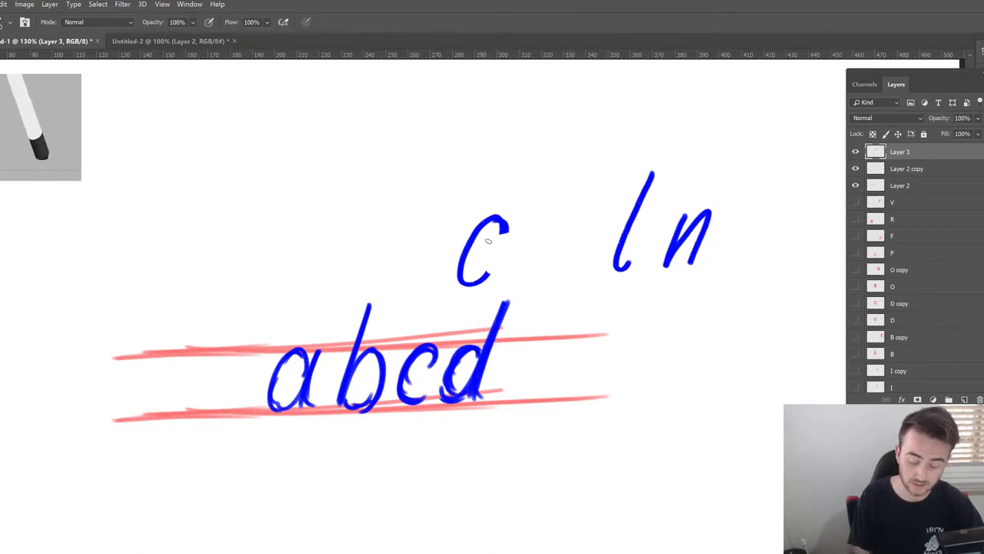
drag(470, 257, 508, 233)
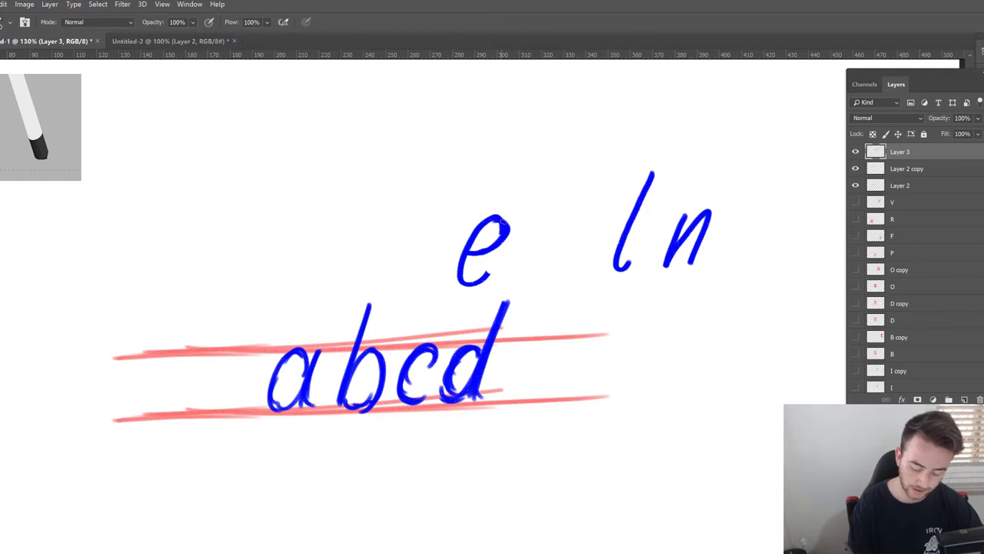
Write a g and a straight-tailed y after the d, and erase the top of the g's bowl to form a y.
drag(663, 379, 549, 393)
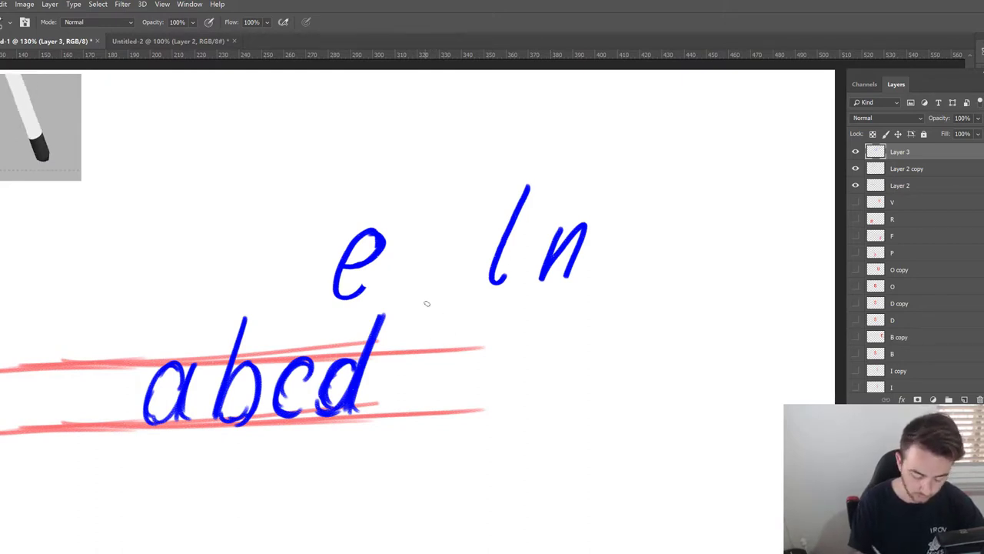
mouse_move(459, 357)
mouse_down()
mouse_move(437, 409)
mouse_move(461, 360)
mouse_move(466, 373)
mouse_move(427, 479)
mouse_move(397, 486)
mouse_move(394, 473)
mouse_up()
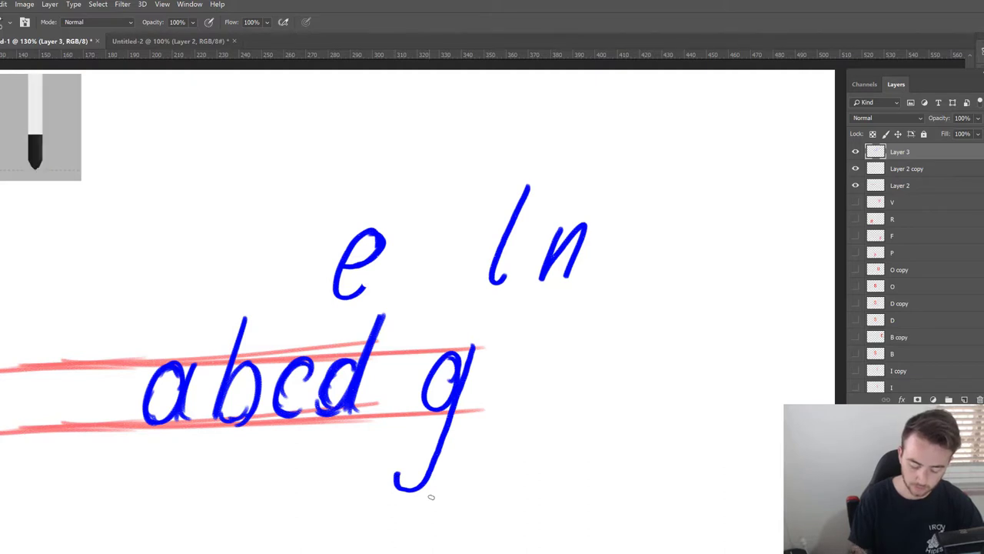
mouse_move(514, 355)
mouse_down()
mouse_move(507, 397)
mouse_move(549, 348)
mouse_move(507, 477)
mouse_up()
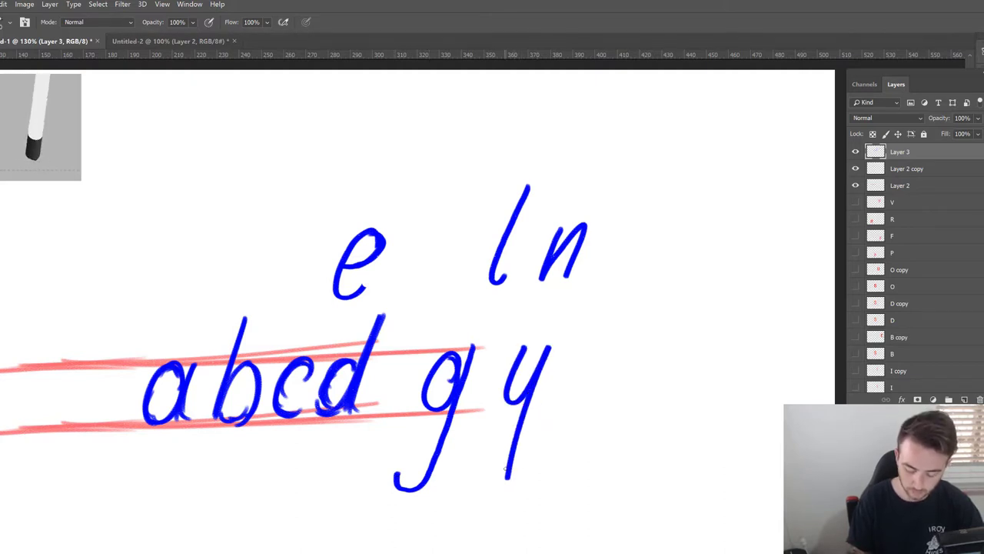
key(e)
mouse_move(432, 360)
mouse_down()
mouse_move(455, 360)
mouse_move(442, 387)
mouse_up()
Write a second g, a hook-tailed y and a j to the right of the two y letters.
key(b)
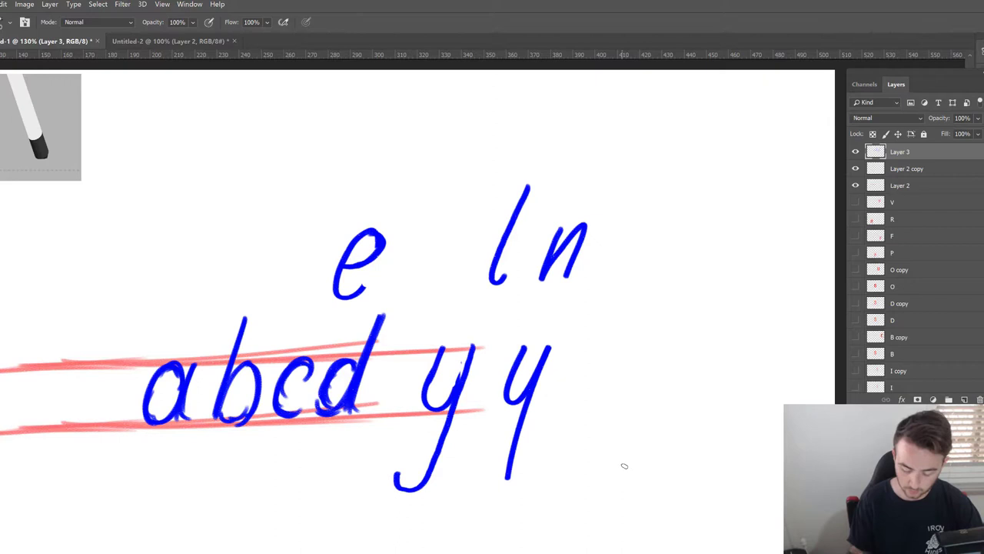
mouse_move(651, 348)
mouse_down()
mouse_move(632, 393)
mouse_move(643, 402)
mouse_move(615, 464)
mouse_up()
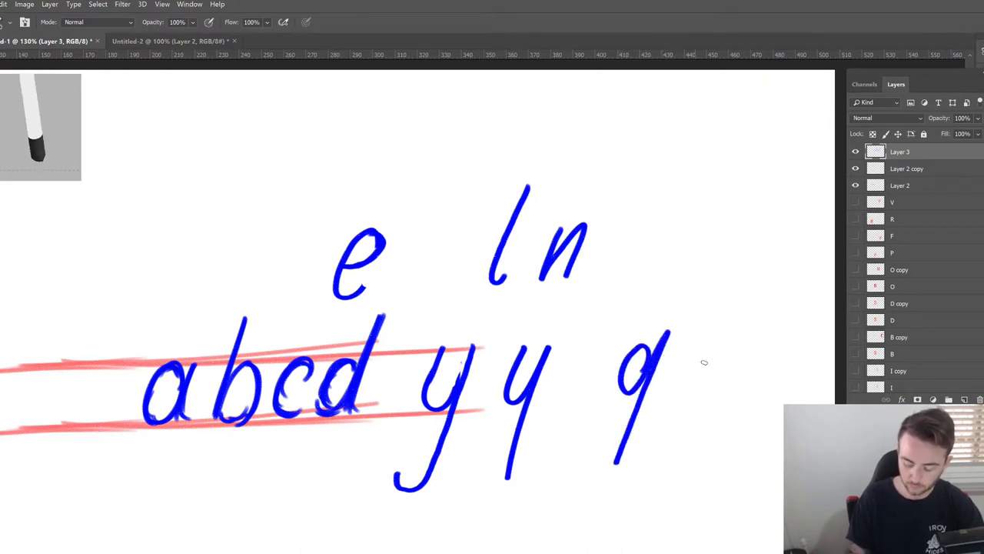
mouse_move(691, 346)
mouse_down()
mouse_move(714, 356)
mouse_move(723, 334)
mouse_move(686, 444)
mouse_up()
drag(615, 463, 603, 449)
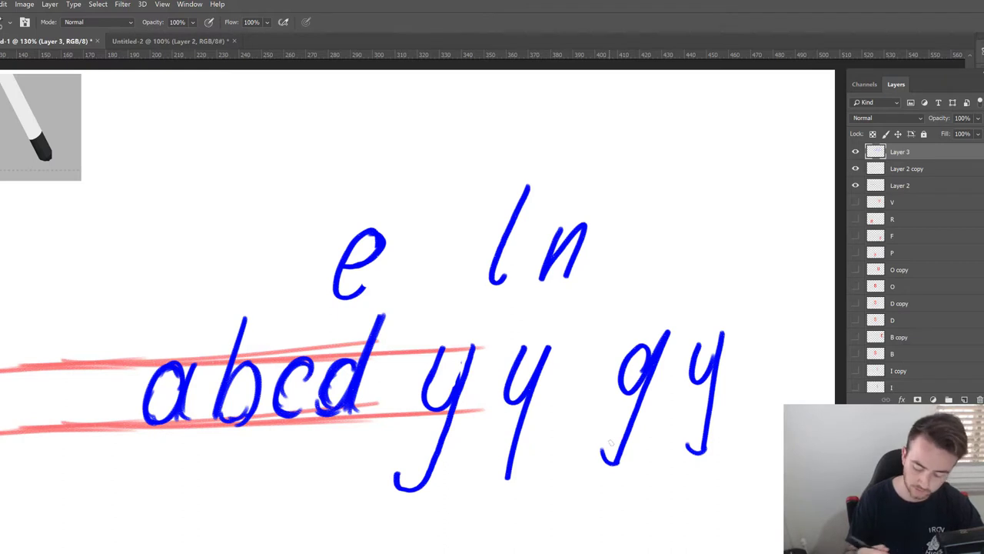
scroll(744, 359, right, 1)
drag(762, 333, 727, 420)
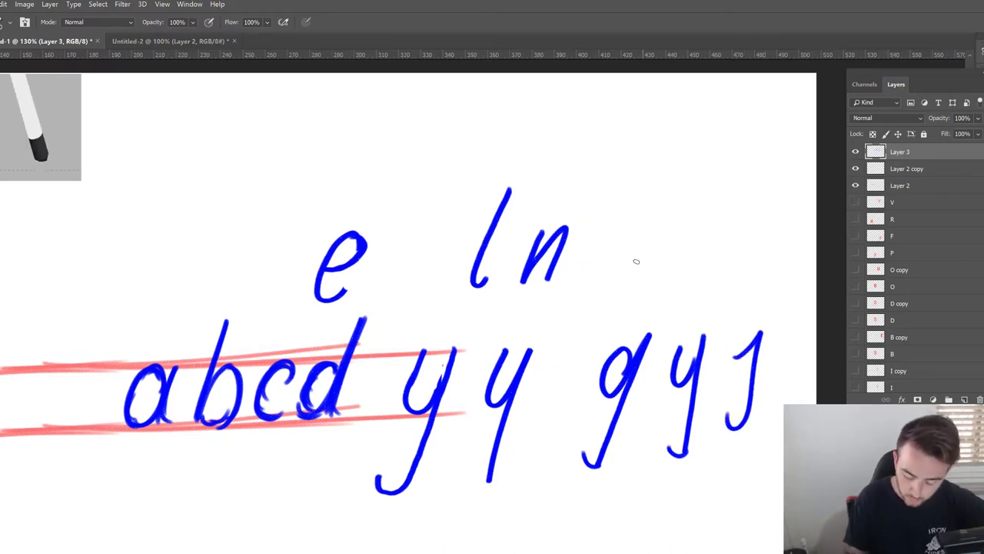
Circle the l and draw a short i stem beside the n, extending it upward into a tall l.
drag(525, 174, 483, 208)
mouse_move(656, 215)
mouse_down()
mouse_move(631, 270)
mouse_move(655, 255)
mouse_up()
drag(680, 163, 650, 231)
Write another l at the end of the upper row and erase a gap in its stem to form an i.
mouse_move(740, 179)
mouse_down()
mouse_move(706, 238)
mouse_move(728, 245)
mouse_up()
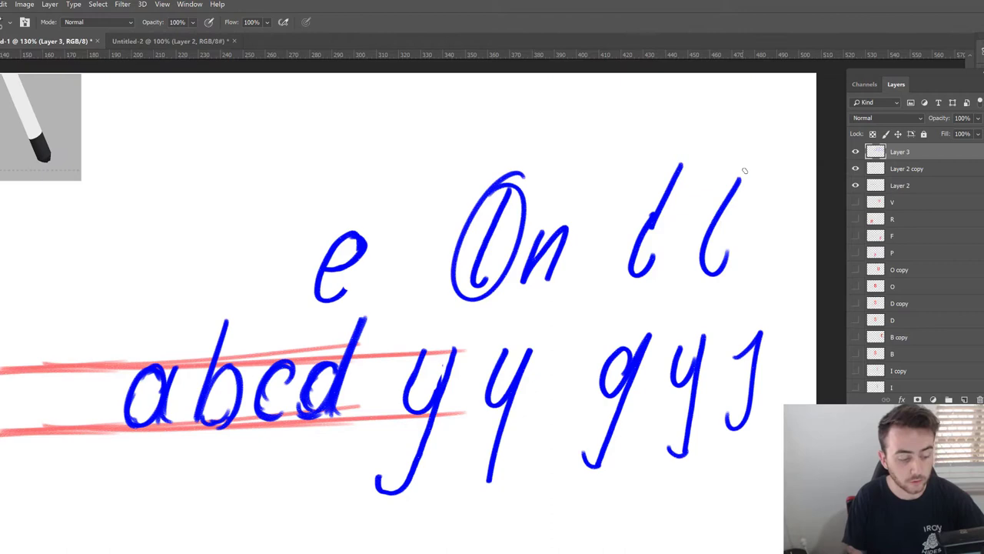
key(e)
mouse_move(715, 206)
mouse_down()
mouse_move(711, 216)
mouse_move(722, 198)
mouse_move(715, 210)
mouse_up()
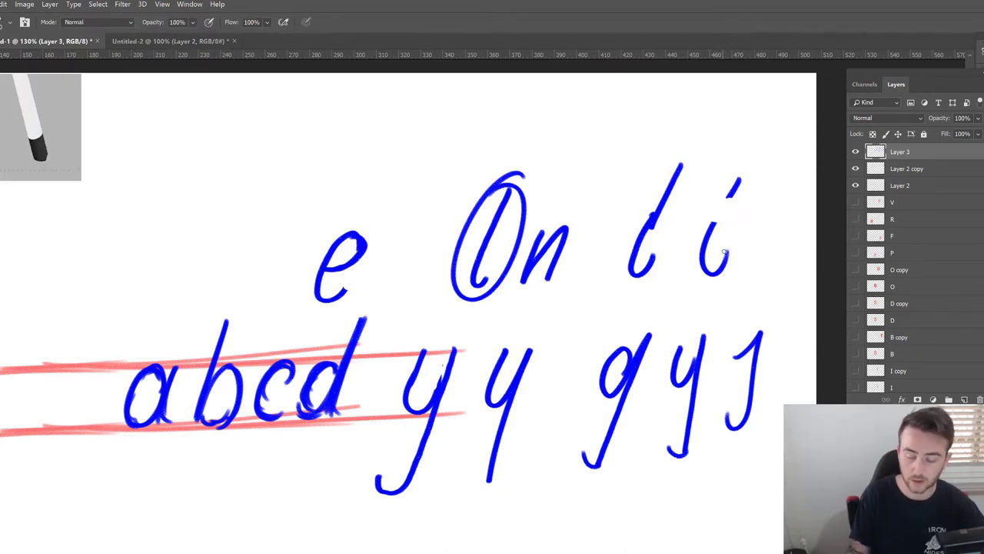
key(space)
drag(554, 338, 650, 344)
key(b)
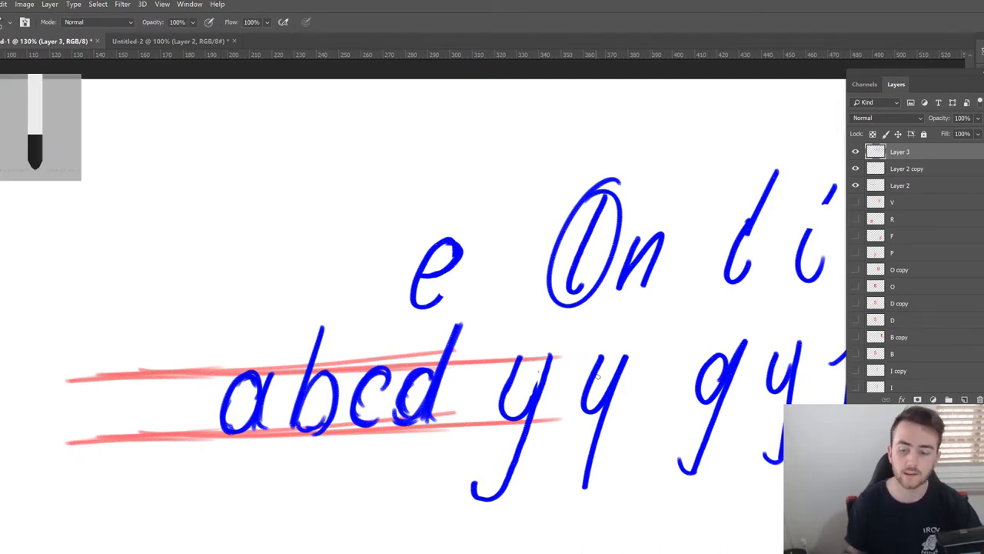
key(z)
drag(588, 434, 556, 440)
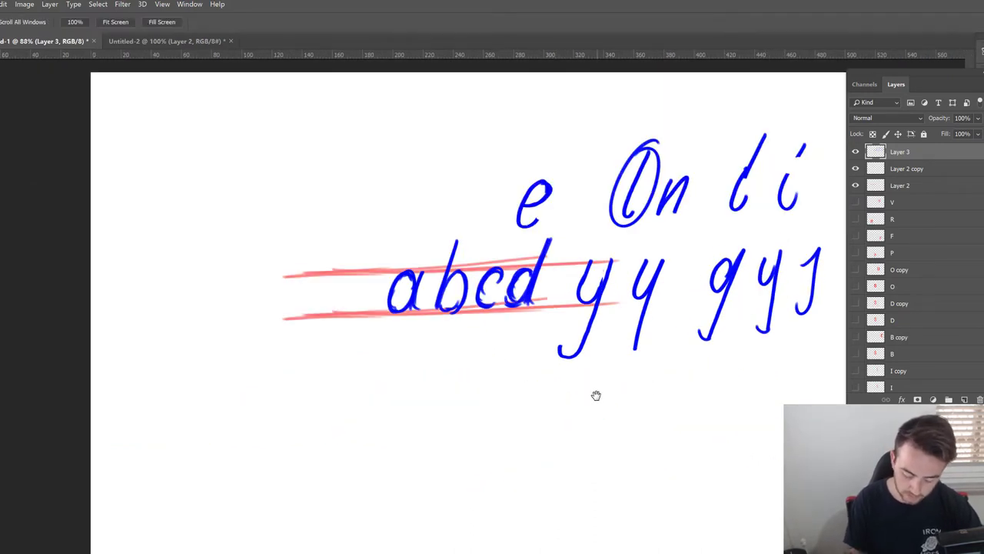
drag(620, 378, 577, 398)
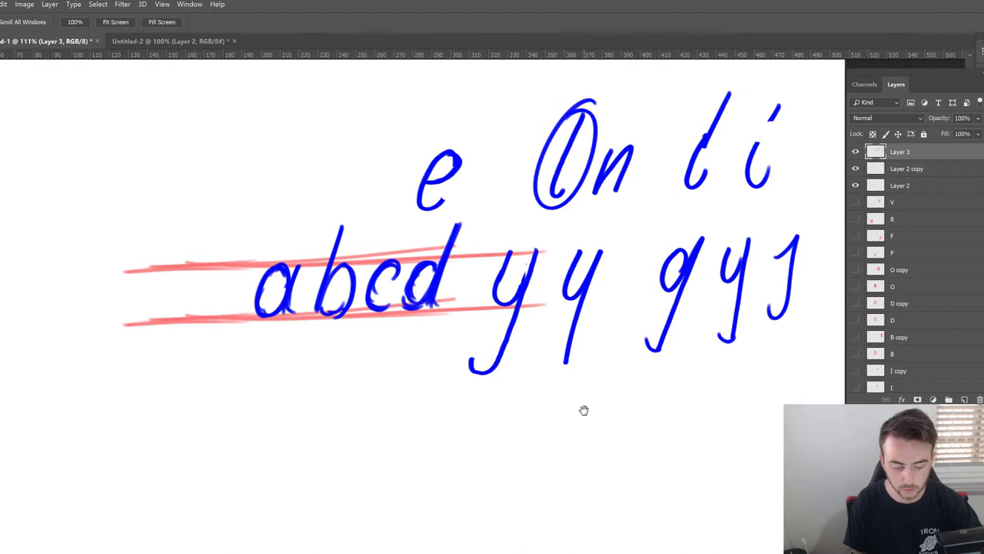
key(b)
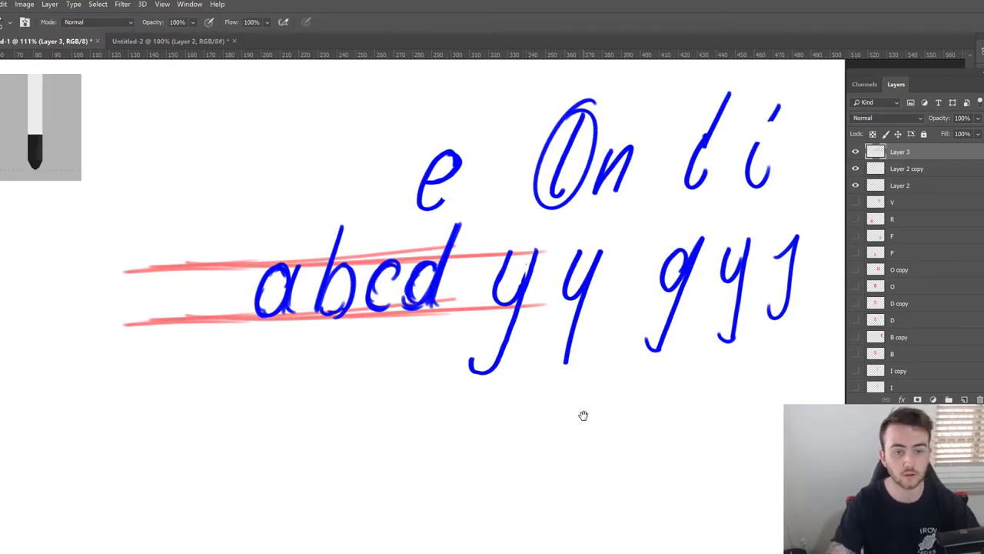